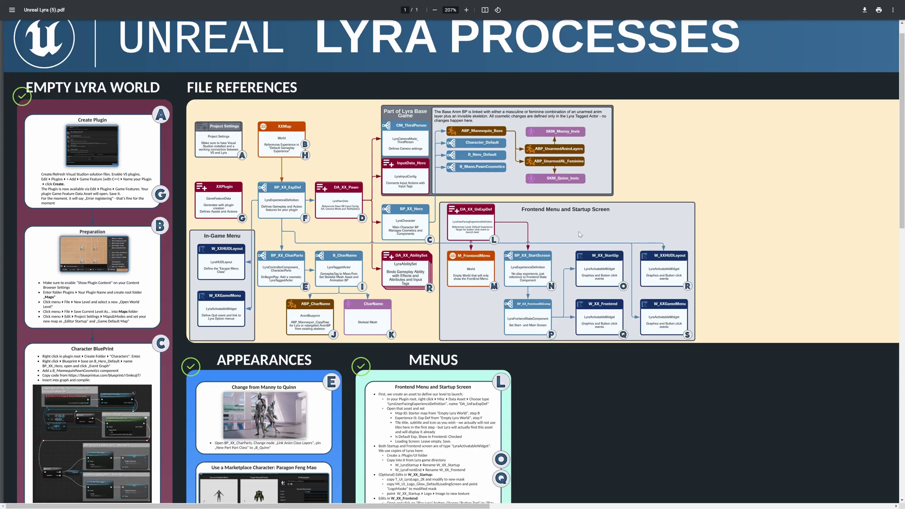
Examine the PDF's file reference diagram, especially Frontend Menu and Startup Screen, and read through the MENUS instructions below it.
{"action": "scroll", "coordinate": [601, 245], "scroll_direction": "up", "scroll_amount": 3, "text": "ctrl"}
{"action": "scroll", "coordinate": [604, 248], "scroll_direction": "up", "scroll_amount": 3, "text": "ctrl"}
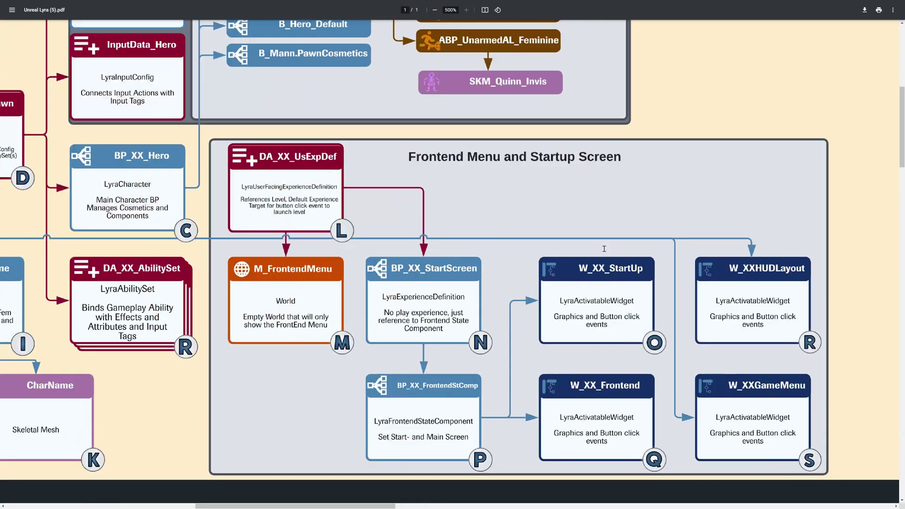
{"action": "scroll", "coordinate": [604, 249], "scroll_direction": "down", "scroll_amount": 2, "text": "ctrl"}
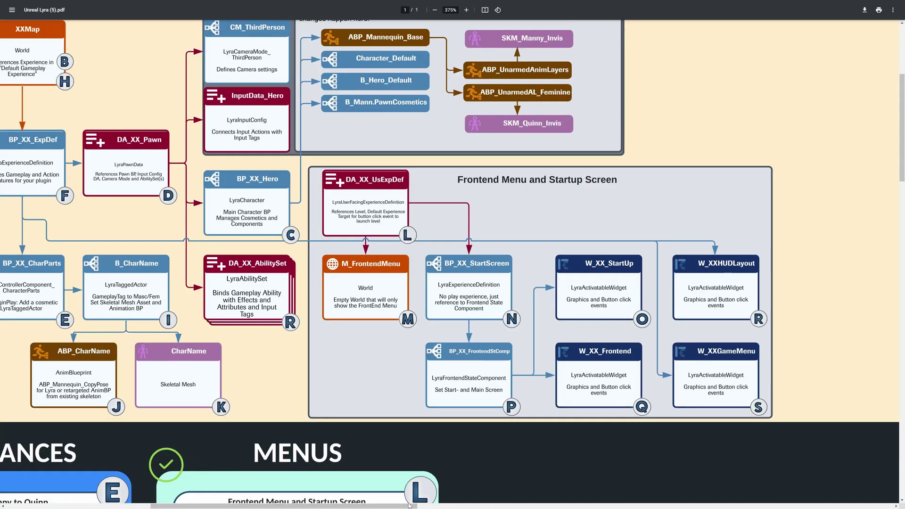
{"action": "scroll", "coordinate": [410, 474], "scroll_direction": "right", "scroll_amount": 5}
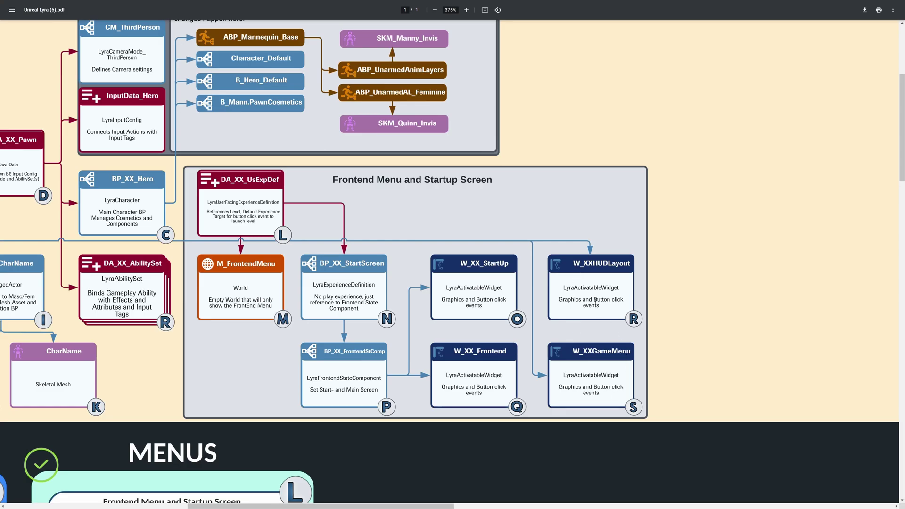
{"action": "scroll", "coordinate": [346, 323], "scroll_direction": "down", "scroll_amount": 1, "text": "ctrl"}
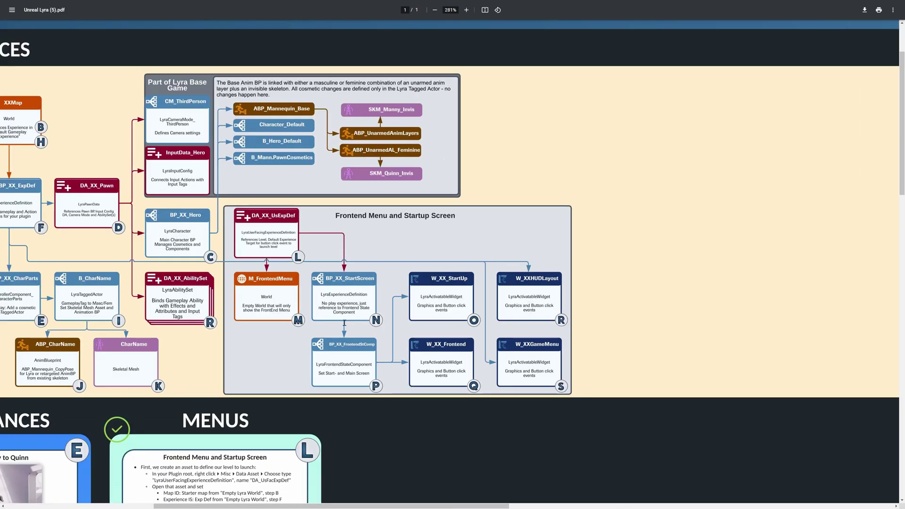
{"action": "scroll", "coordinate": [336, 320], "scroll_direction": "down", "scroll_amount": 1, "text": "ctrl"}
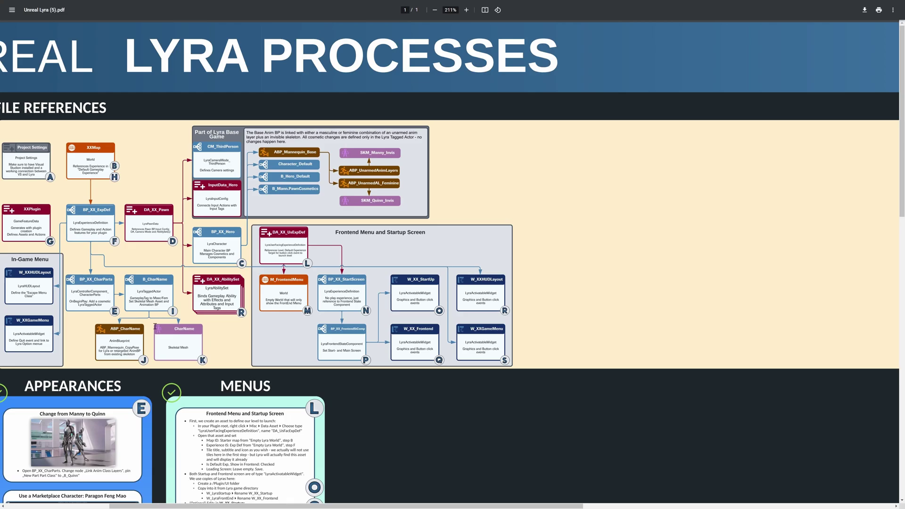
{"action": "scroll", "coordinate": [205, 390], "scroll_direction": "down", "scroll_amount": 5}
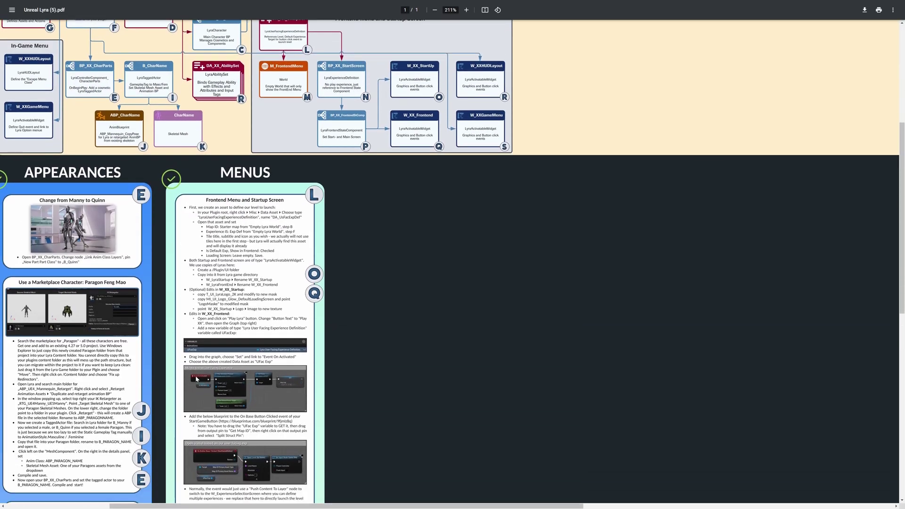
{"action": "scroll", "coordinate": [331, 288], "scroll_direction": "left", "scroll_amount": 3}
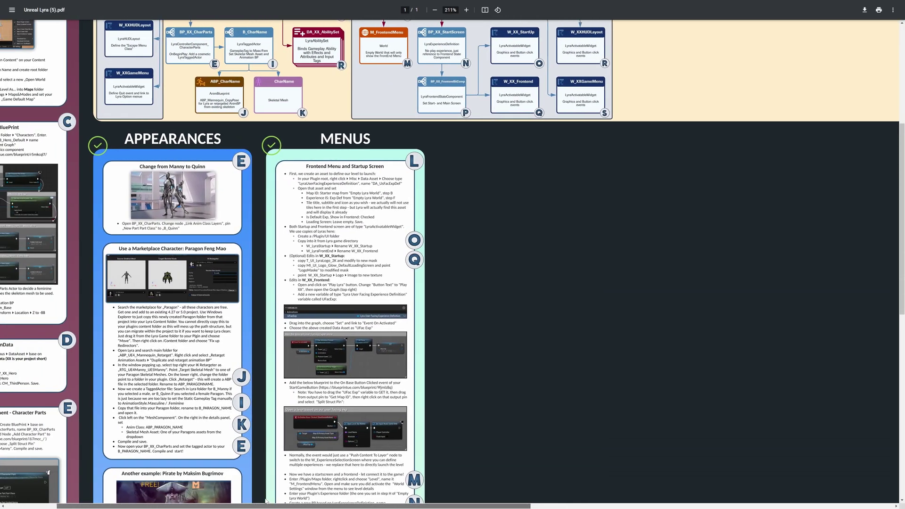
{"action": "scroll", "coordinate": [331, 288], "scroll_direction": "down", "scroll_amount": 1}
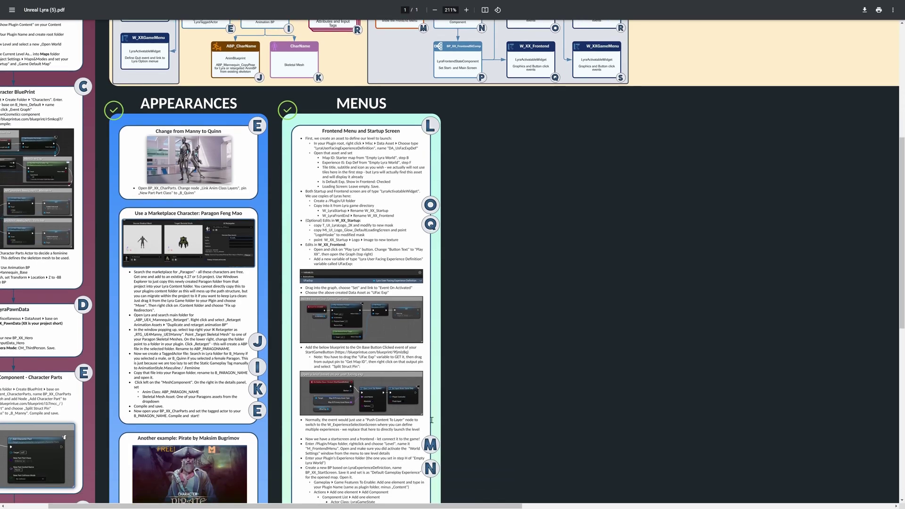
{"action": "scroll", "coordinate": [432, 419], "scroll_direction": "down", "scroll_amount": 5}
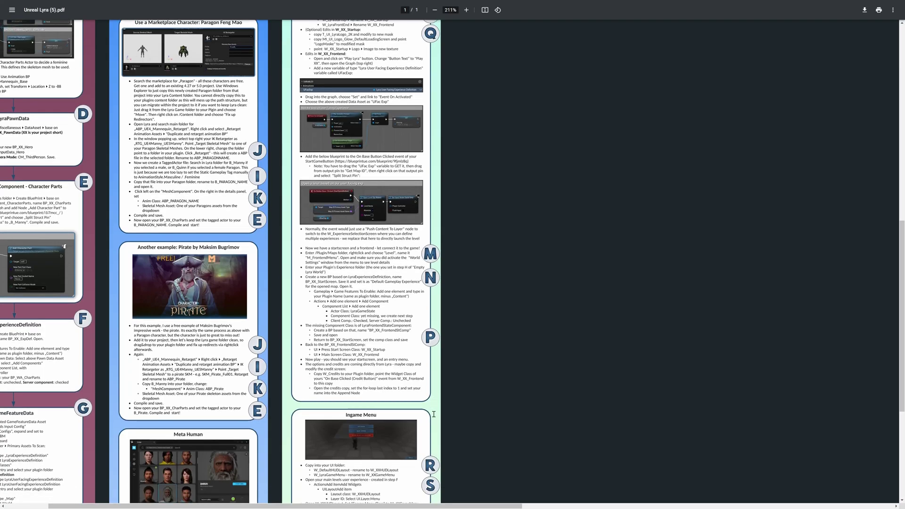
{"action": "scroll", "coordinate": [433, 414], "scroll_direction": "down", "scroll_amount": 2}
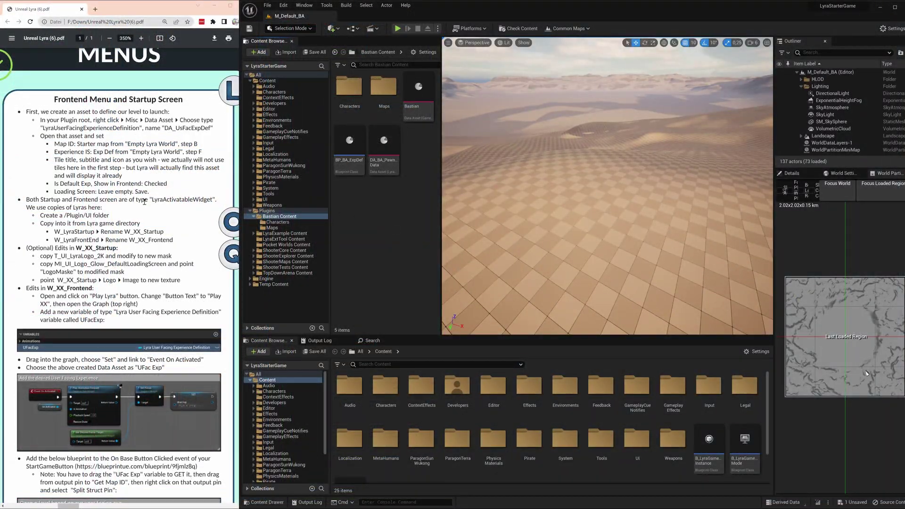
Add a Player Start actor to the M_Default_BA level and lower it towards the floor.
{"action": "left_click", "coordinate": [331, 29]}
{"action": "mouse_move", "coordinate": [366, 89]}
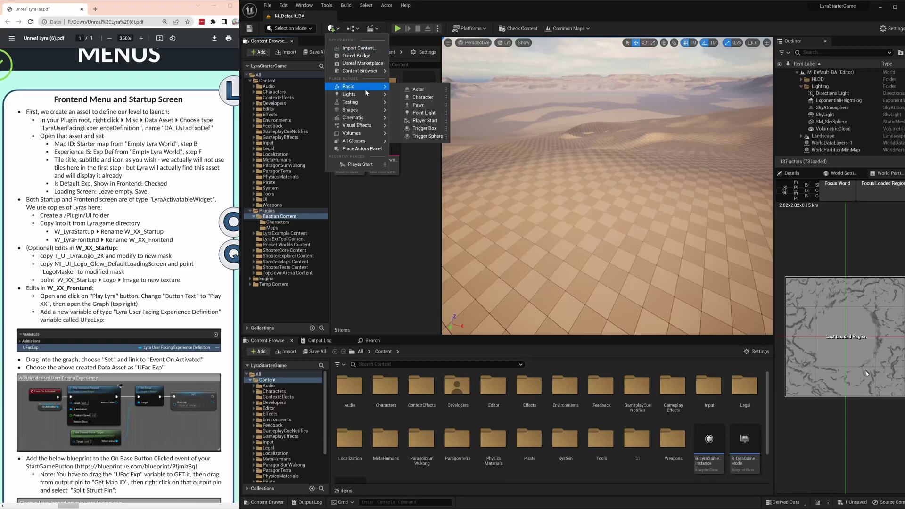
{"action": "left_click", "coordinate": [424, 120]}
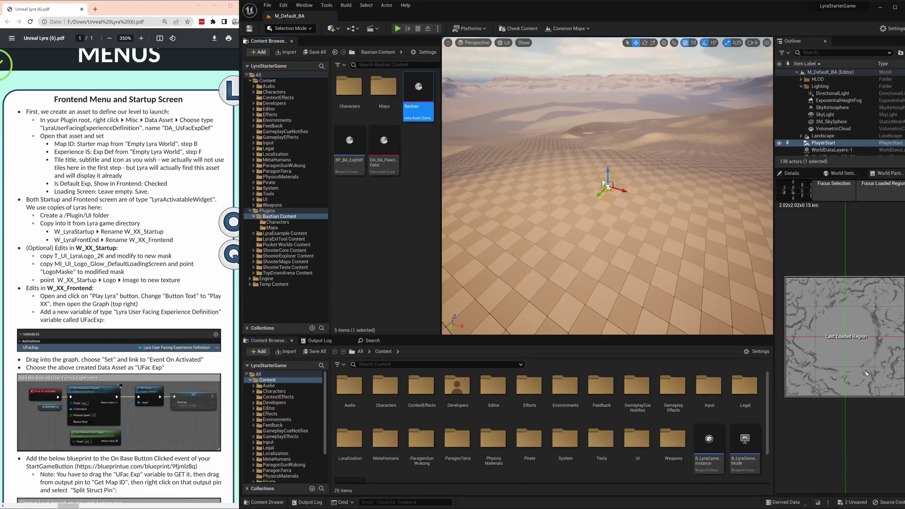
{"action": "left_click_drag", "start_coordinate": [608, 175], "coordinate": [622, 208]}
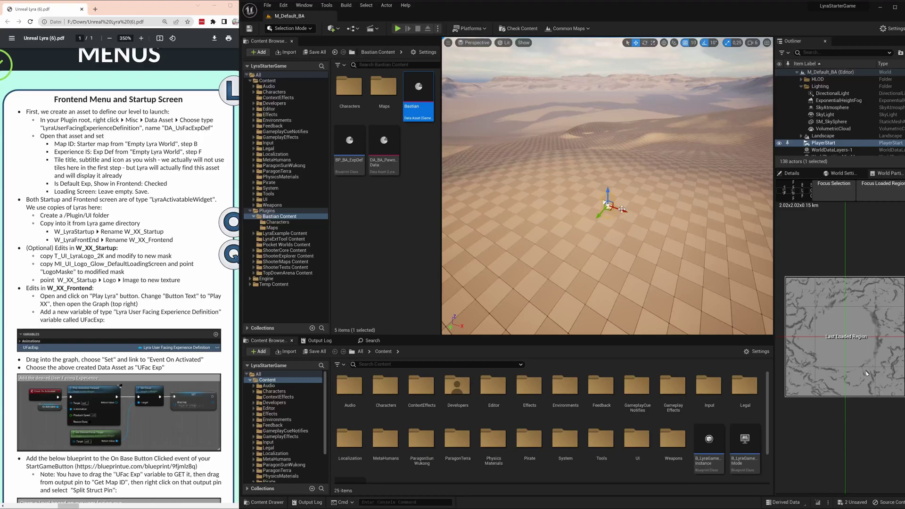
Create a data asset of class LyraUserFacingExperienceDefinition in the Bastian Content root folder.
{"action": "left_click", "coordinate": [389, 214]}
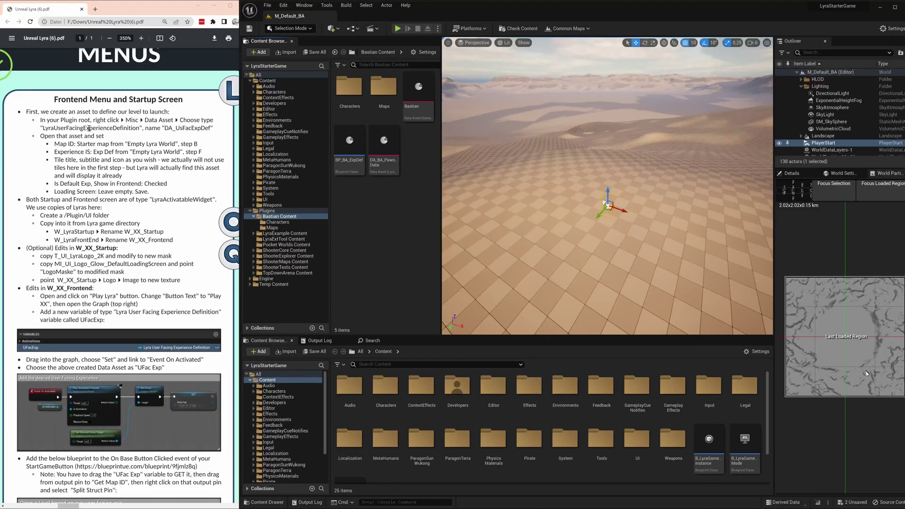
{"action": "right_click", "coordinate": [381, 201]}
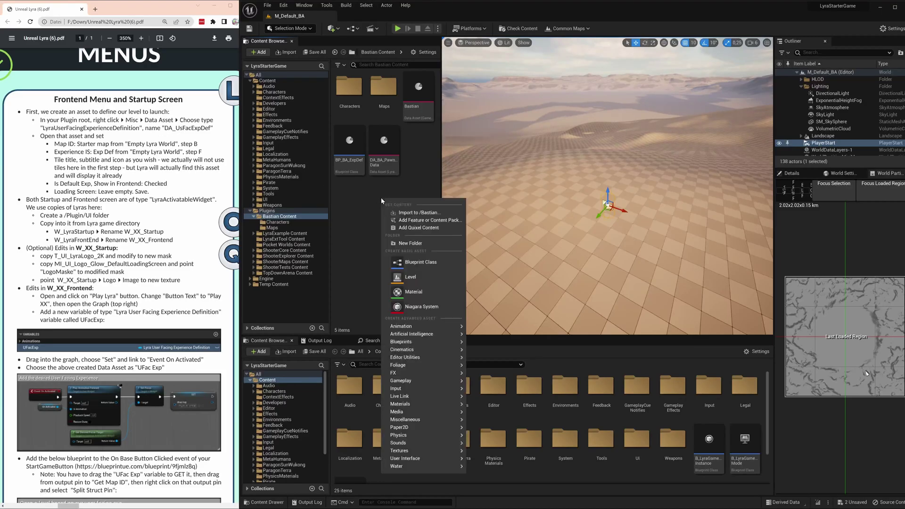
{"action": "mouse_move", "coordinate": [424, 419]}
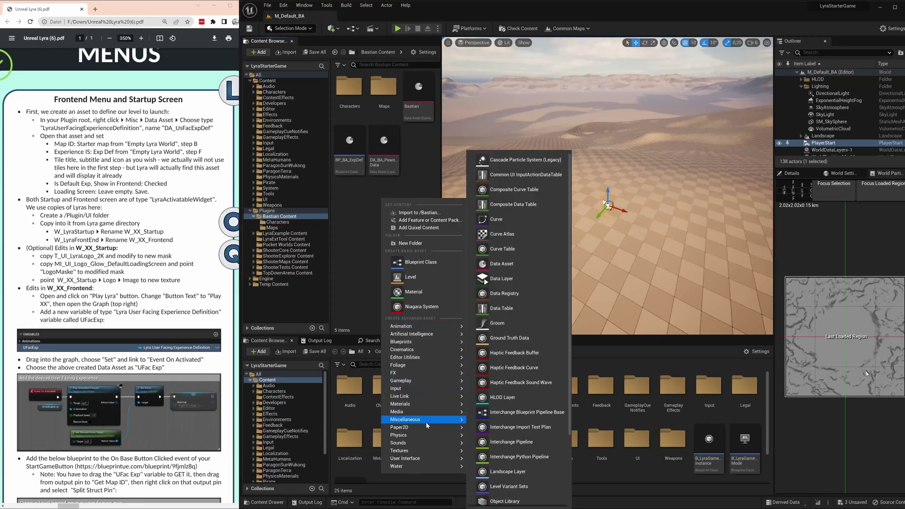
{"action": "left_click", "coordinate": [502, 264]}
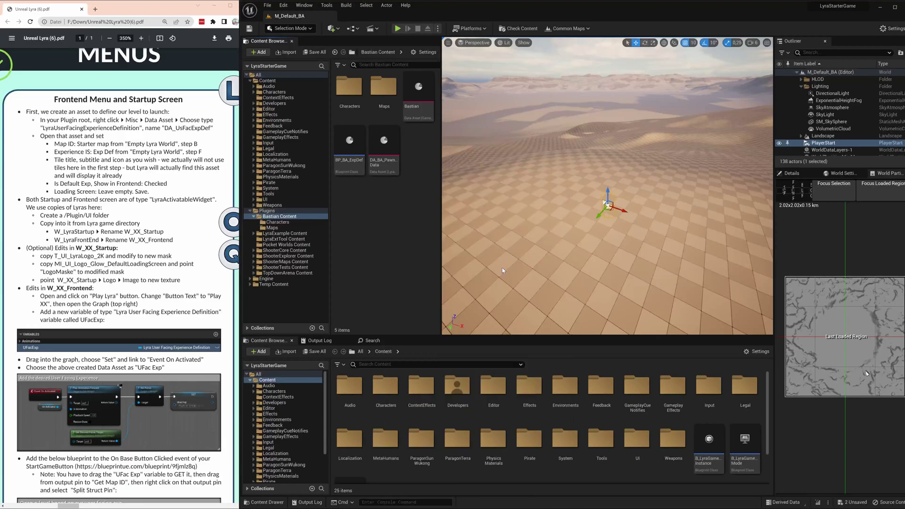
{"action": "type", "text": "fac"}
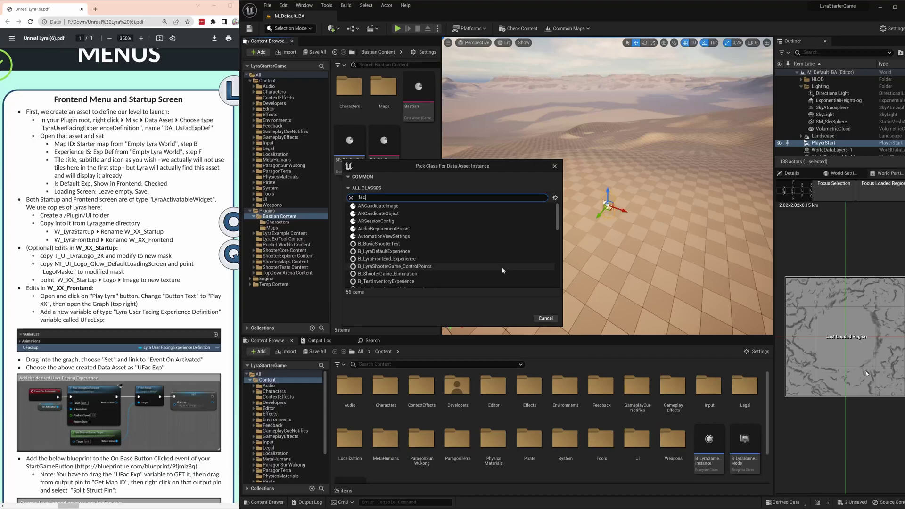
{"action": "left_click", "coordinate": [396, 205]}
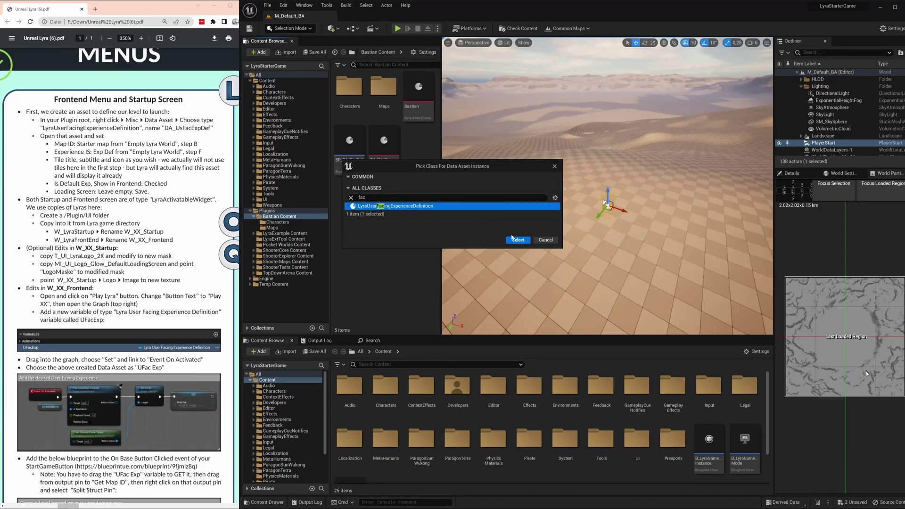
{"action": "left_click", "coordinate": [518, 240]}
Name the new data asset DA_BA_UsFacExpDef.
{"action": "type", "text": "D"}
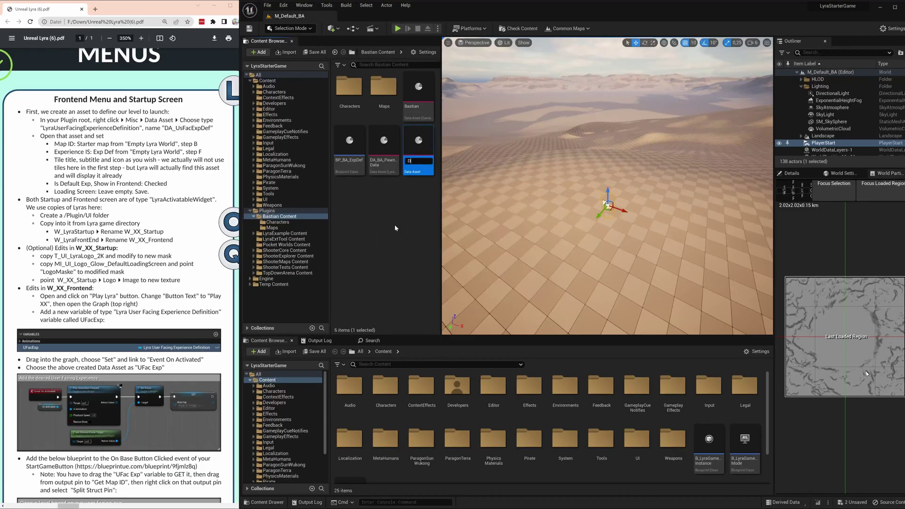
{"action": "type", "text": "A"}
{"action": "type", "text": "_BA"}
{"action": "type", "text": "_UsF"}
{"action": "type", "text": "acEx"}
{"action": "type", "text": "pDev"}
{"action": "key", "text": "BackSpace"}
{"action": "type", "text": "f"}
{"action": "key", "text": "Return"}
Open the DA_BA_UsFacExpDef data asset and set its Map ID to the M_Default_BA level.
{"action": "double_click", "coordinate": [411, 148]}
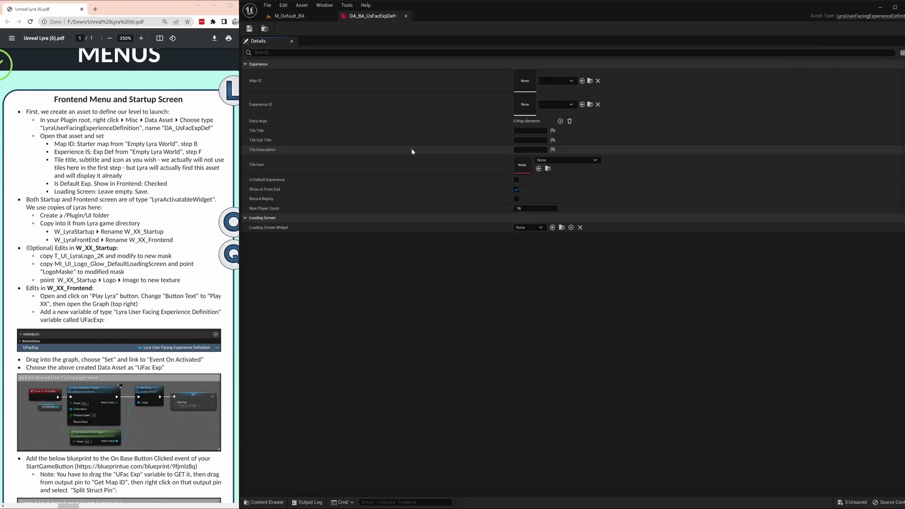
{"action": "left_click", "coordinate": [553, 80]}
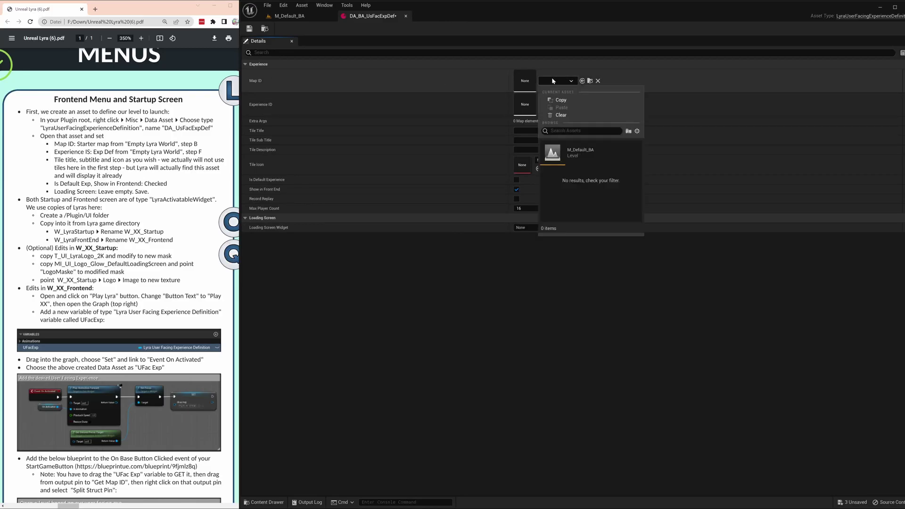
{"action": "left_click", "coordinate": [553, 80]}
{"action": "left_click", "coordinate": [552, 80]}
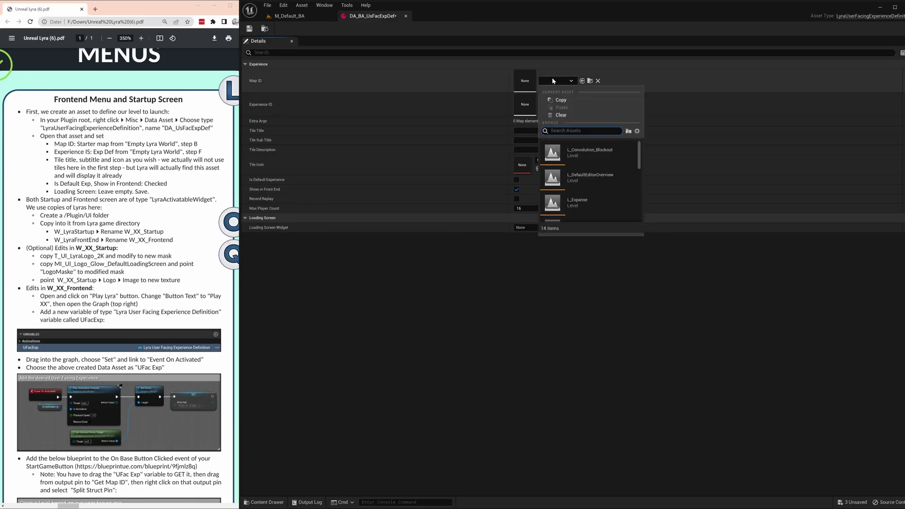
{"action": "type", "text": "ba"}
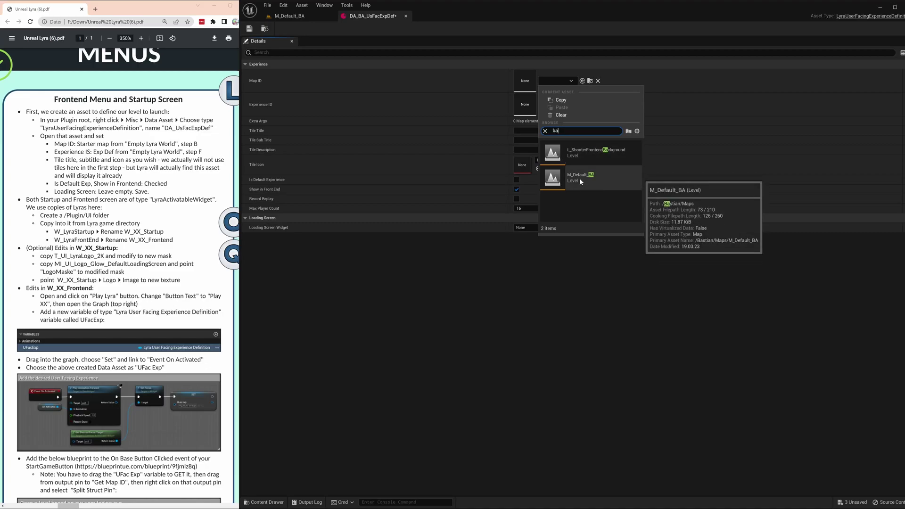
{"action": "left_click", "coordinate": [579, 178]}
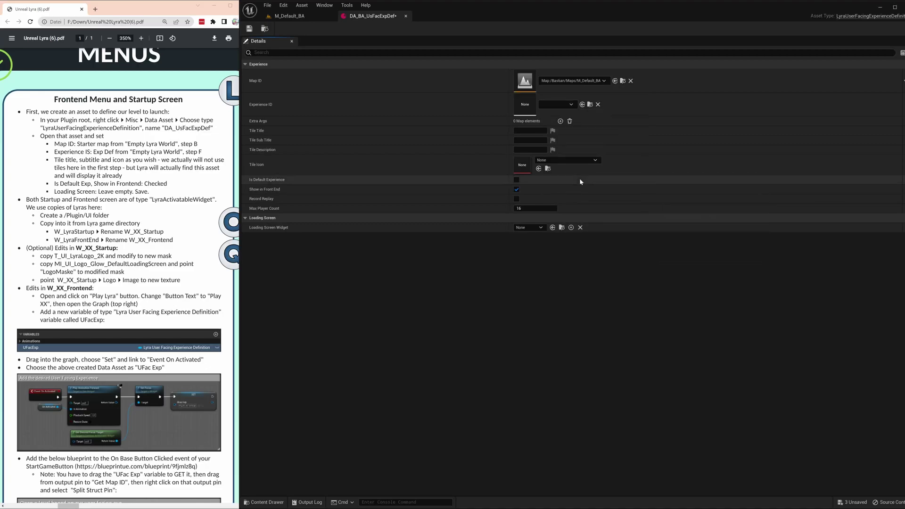
Set the Experience ID to BP_BA_ExpDef, then save and close the data asset.
{"action": "left_click", "coordinate": [549, 105]}
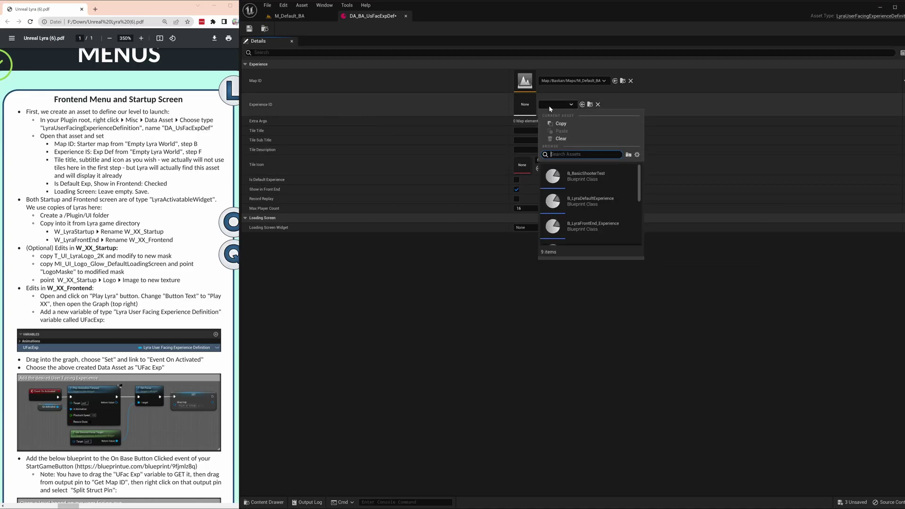
{"action": "type", "text": "ba"}
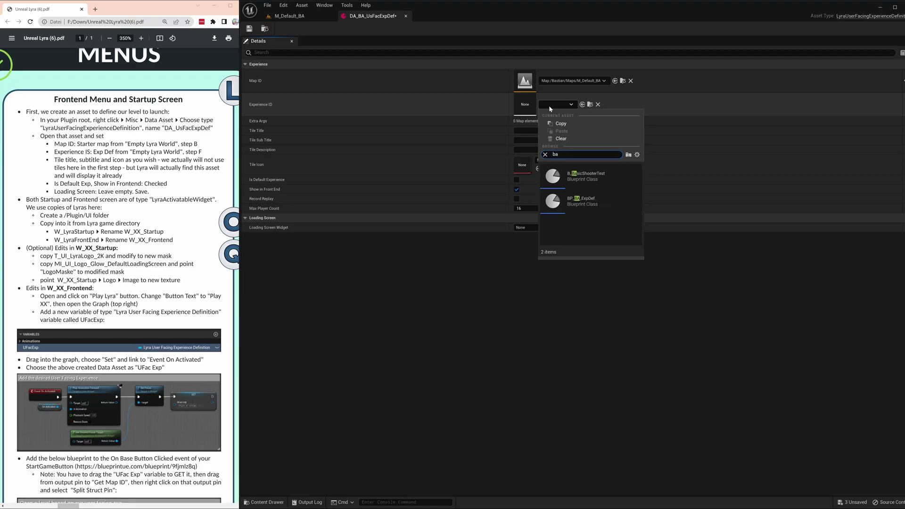
{"action": "left_click", "coordinate": [587, 200]}
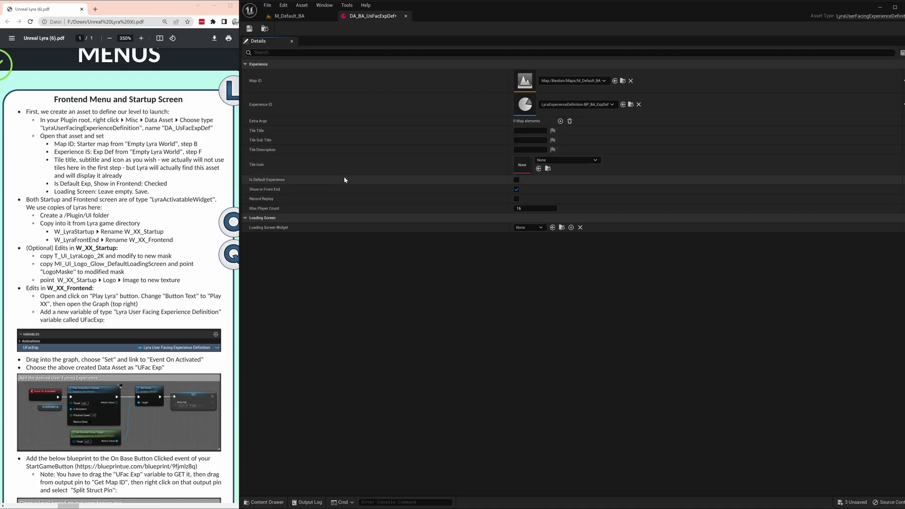
{"action": "left_click", "coordinate": [250, 28]}
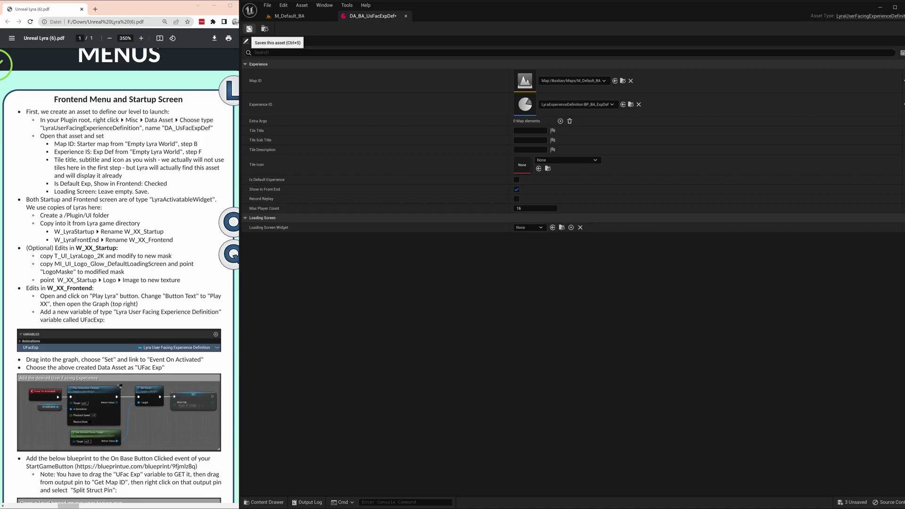
{"action": "left_click", "coordinate": [406, 18]}
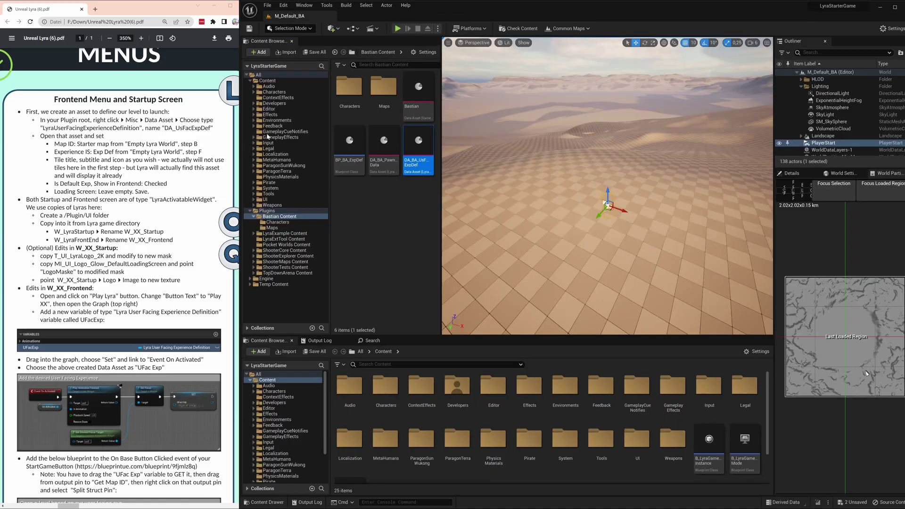
Check the widget copy instructions in the PDF and create a folder named UI in the Bastian Content root.
{"action": "double_click", "coordinate": [169, 200]}
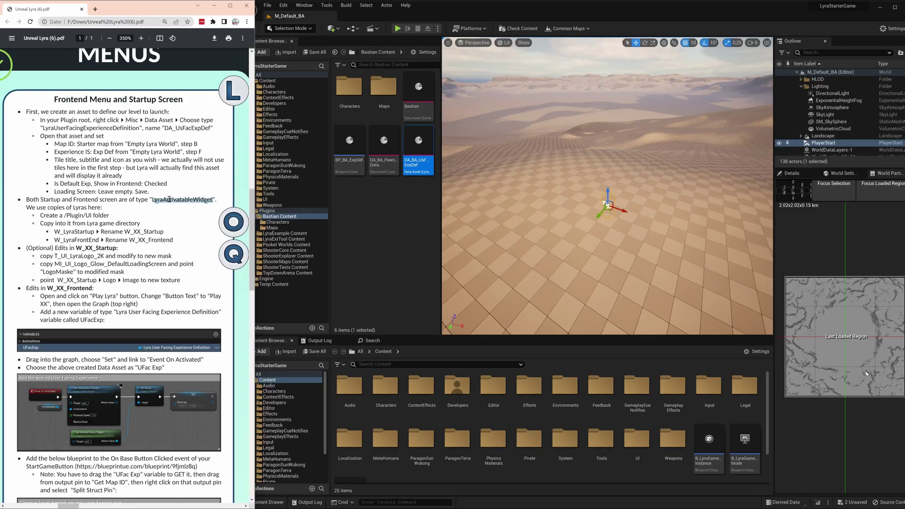
{"action": "left_click_drag", "start_coordinate": [164, 231], "coordinate": [100, 231]}
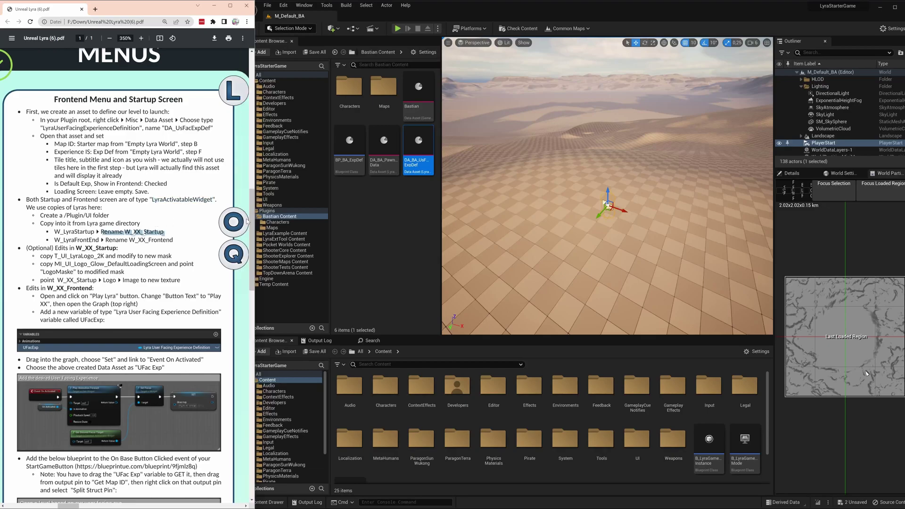
{"action": "left_click", "coordinate": [369, 206]}
{"action": "right_click", "coordinate": [377, 194]}
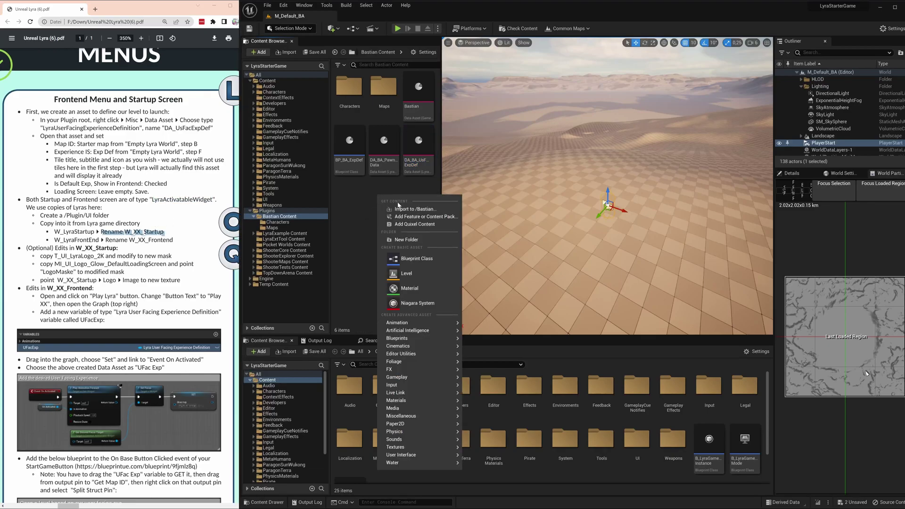
{"action": "left_click", "coordinate": [402, 241]}
{"action": "type", "text": "UI"}
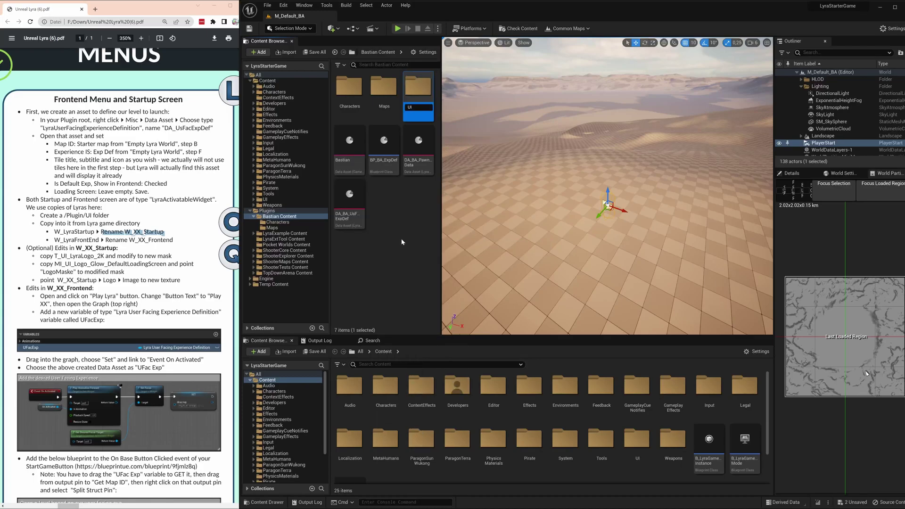
{"action": "key", "text": "Return"}
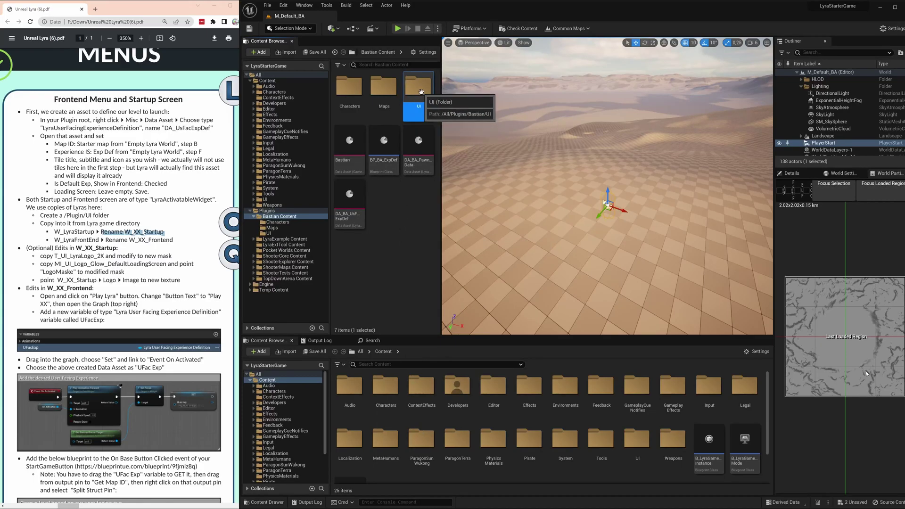
Find the W_LyraStartup widget in the Lyra Content folder and copy it into the Bastian UI folder.
{"action": "double_click", "coordinate": [408, 118]}
{"action": "left_click", "coordinate": [138, 243]}
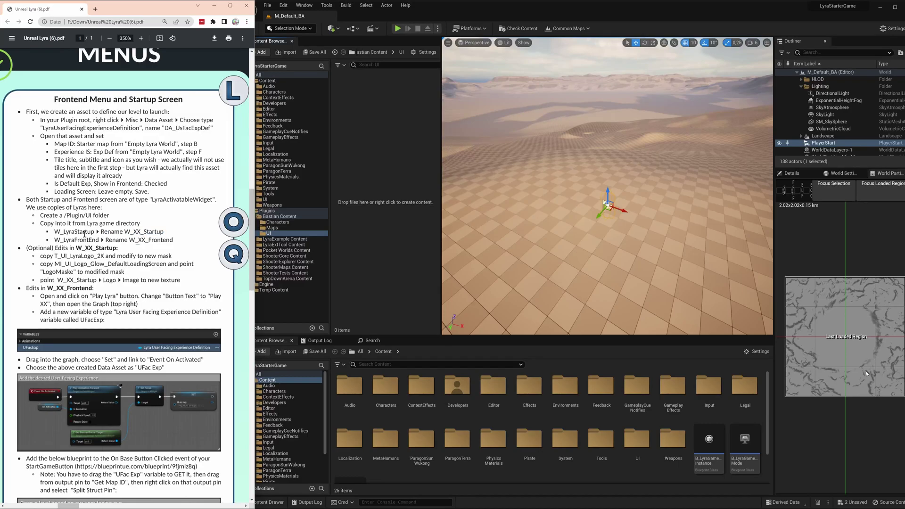
{"action": "left_click_drag", "start_coordinate": [268, 233], "coordinate": [352, 75]}
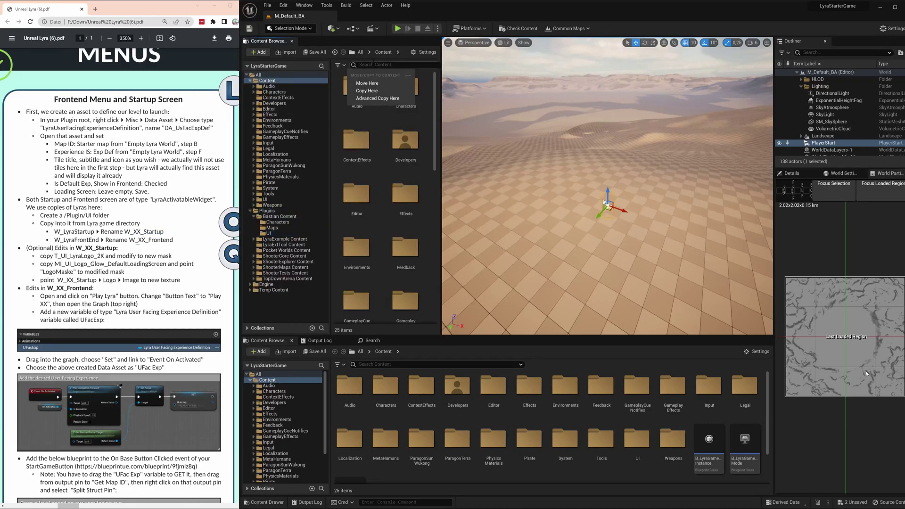
{"action": "left_click", "coordinate": [375, 61]}
{"action": "type", "text": "w_"}
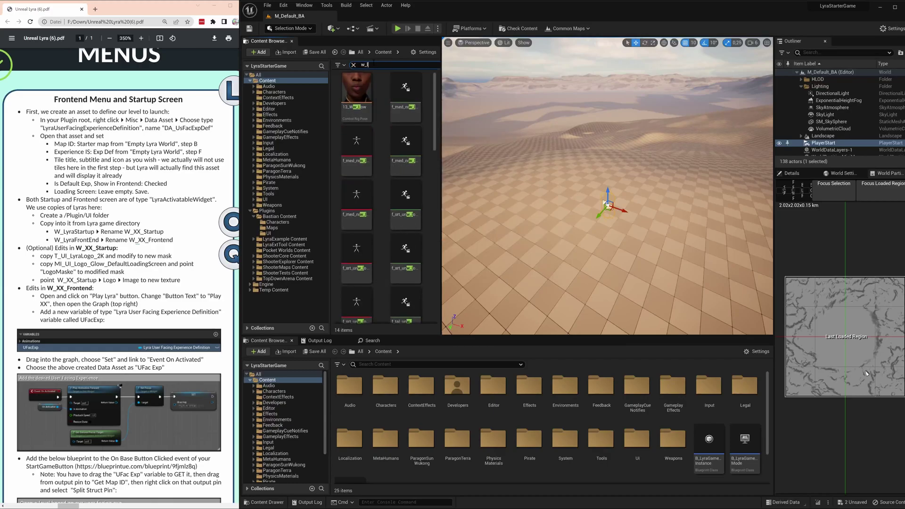
{"action": "type", "text": "lyra"}
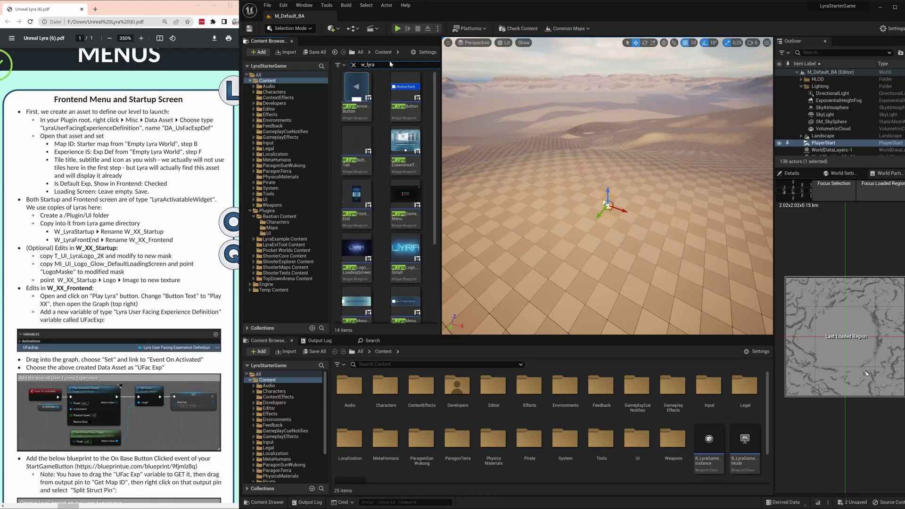
{"action": "type", "text": "st"}
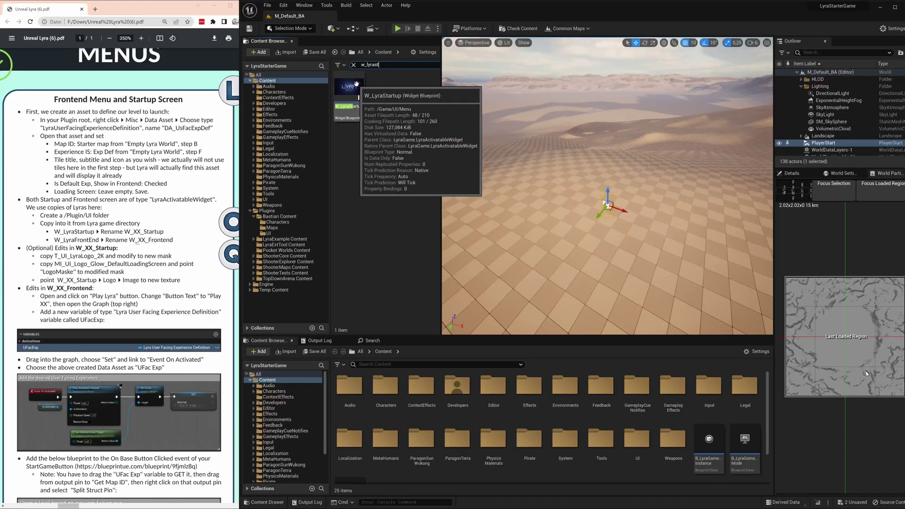
{"action": "left_click_drag", "start_coordinate": [357, 84], "coordinate": [285, 231]}
{"action": "left_click", "coordinate": [310, 254]}
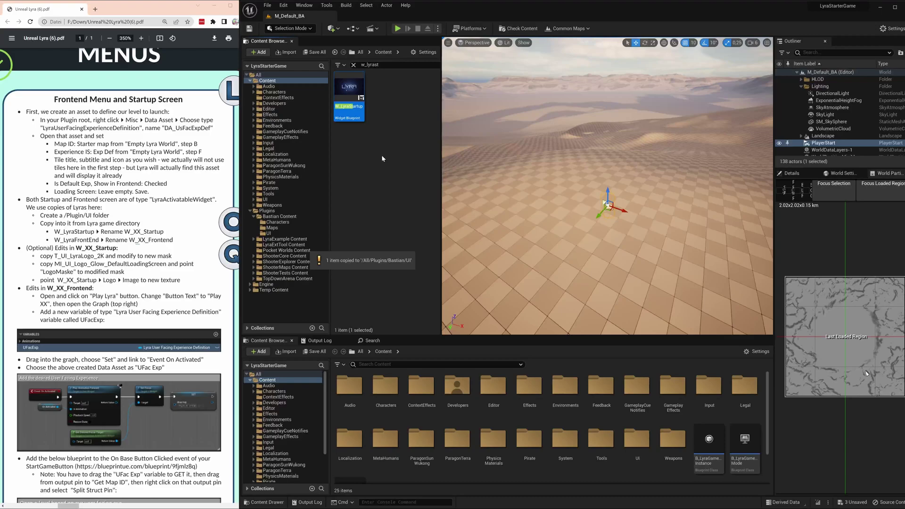
Find the W_LyraFrontEnd widget in the Lyra Content folder and copy it into the Bastian UI folder.
{"action": "left_click", "coordinate": [379, 65]}
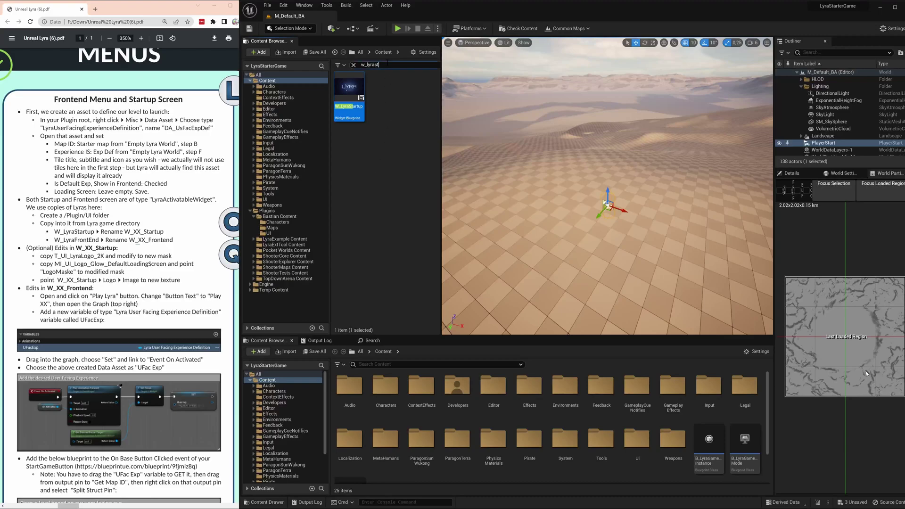
{"action": "key", "text": "BackSpace"}
{"action": "key", "text": "BackSpace"}
{"action": "type", "text": "fro"}
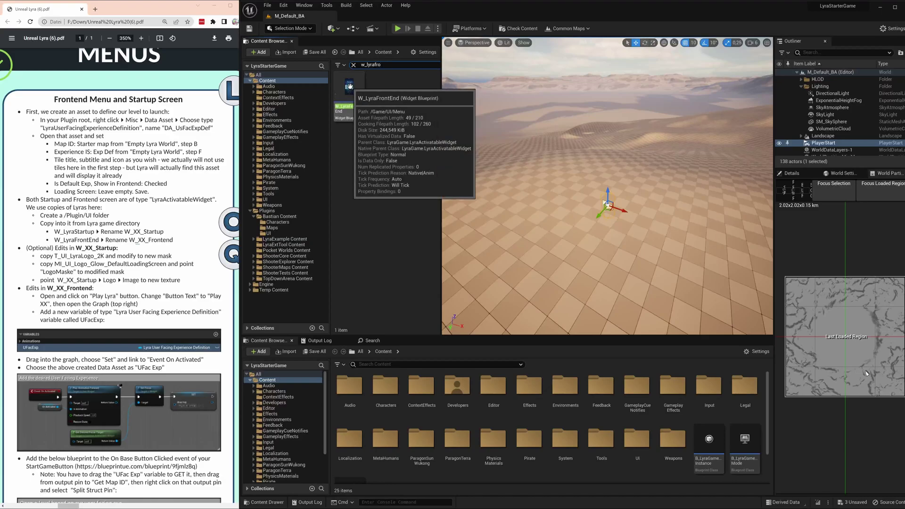
{"action": "left_click_drag", "start_coordinate": [349, 86], "coordinate": [288, 232]}
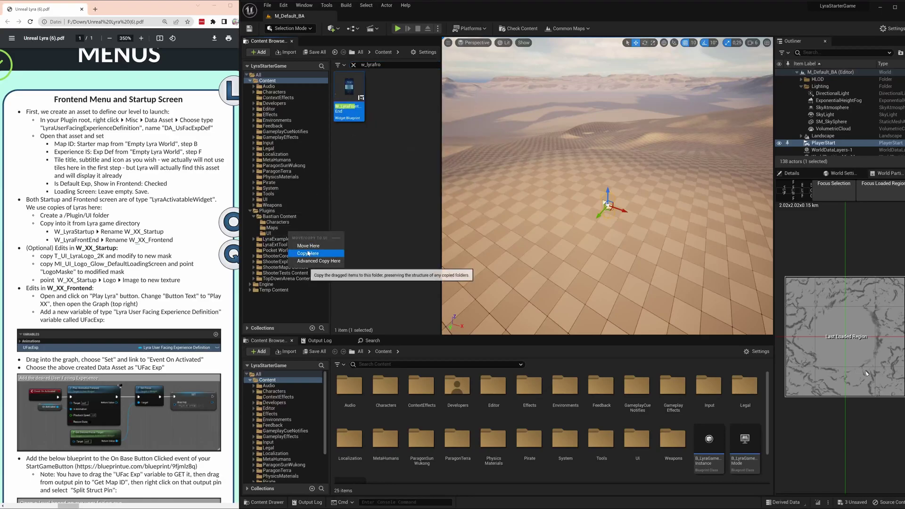
{"action": "left_click", "coordinate": [297, 244]}
Show all assets in the Bastian UI folder and rename the copied front end widget to W_BA_FrontEnd.
{"action": "left_click", "coordinate": [268, 233]}
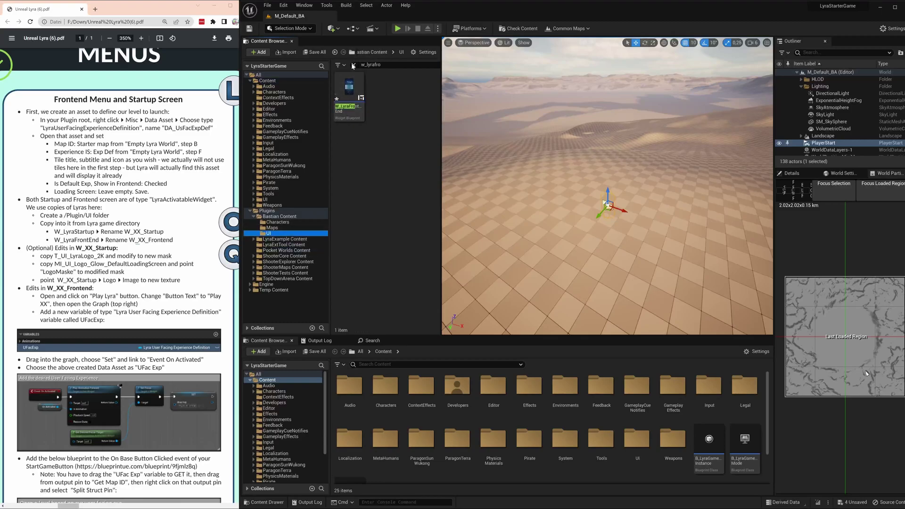
{"action": "left_click", "coordinate": [353, 65]}
{"action": "left_click", "coordinate": [349, 87]}
{"action": "key", "text": "F2"}
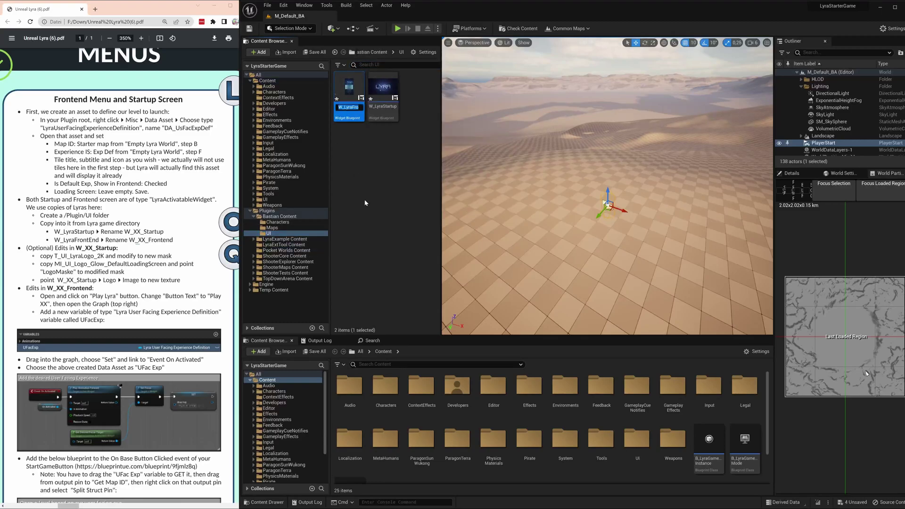
{"action": "key", "text": "Home"}
{"action": "key", "text": "Right"}
{"action": "type", "text": "_BA"}
{"action": "key", "text": "Return"}
Rename the copied W_LyraStartup widget in the Bastian UI folder to W_BA_Startup.
{"action": "key", "text": "Right"}
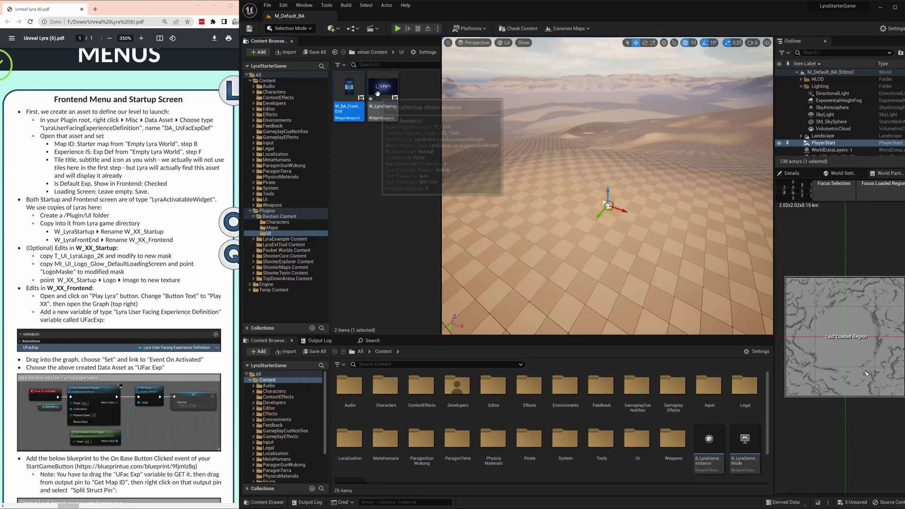
{"action": "key", "text": "F2"}
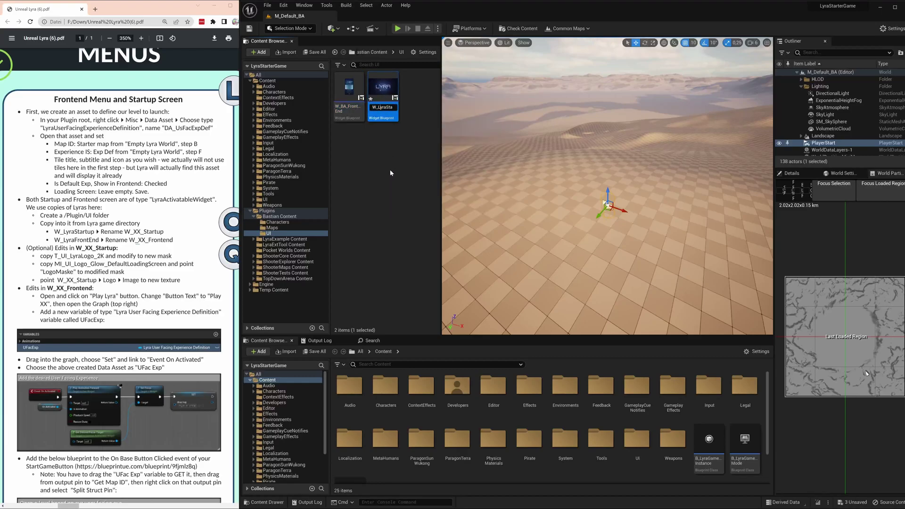
{"action": "key", "text": "shift+Right"}
{"action": "key", "text": "shift+Right"}
{"action": "type", "text": "BA_"}
{"action": "left_click", "coordinate": [391, 161]}
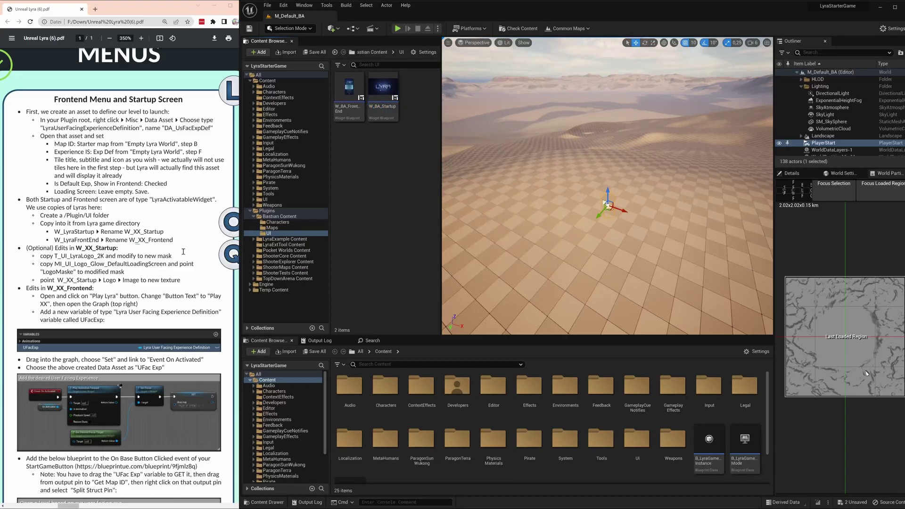
Open W_BA_Startup, examine its logo, glow and start button elements and the Logo's brush image, then close the widget.
{"action": "double_click", "coordinate": [389, 94]}
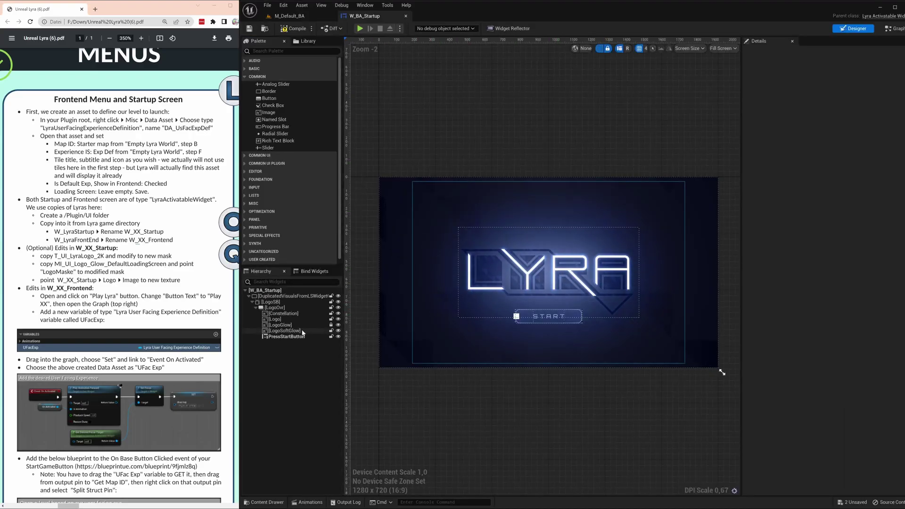
{"action": "left_click", "coordinate": [275, 319]}
{"action": "left_click", "coordinate": [284, 325]}
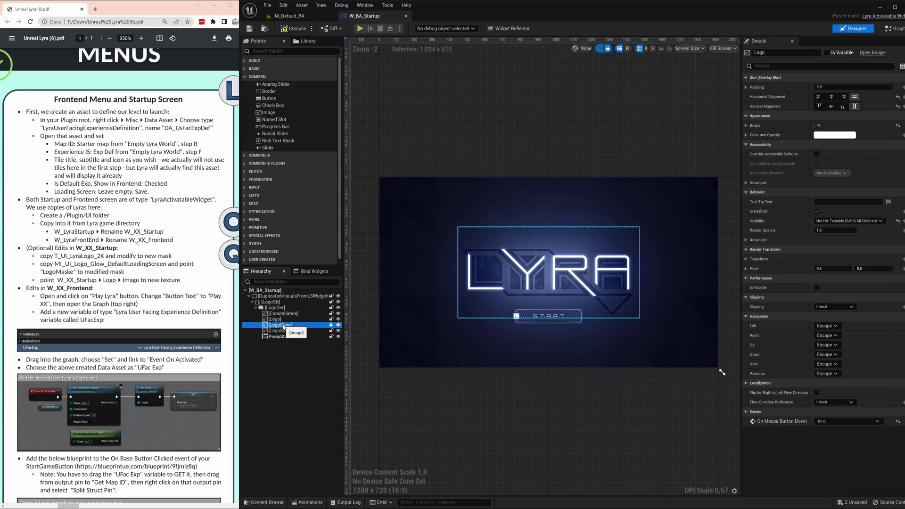
{"action": "left_click", "coordinate": [286, 337]}
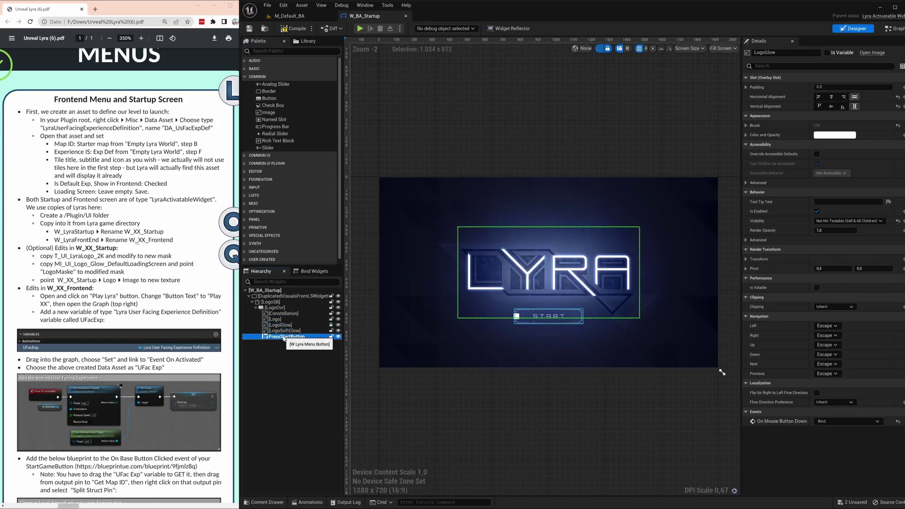
{"action": "left_click", "coordinate": [322, 319]}
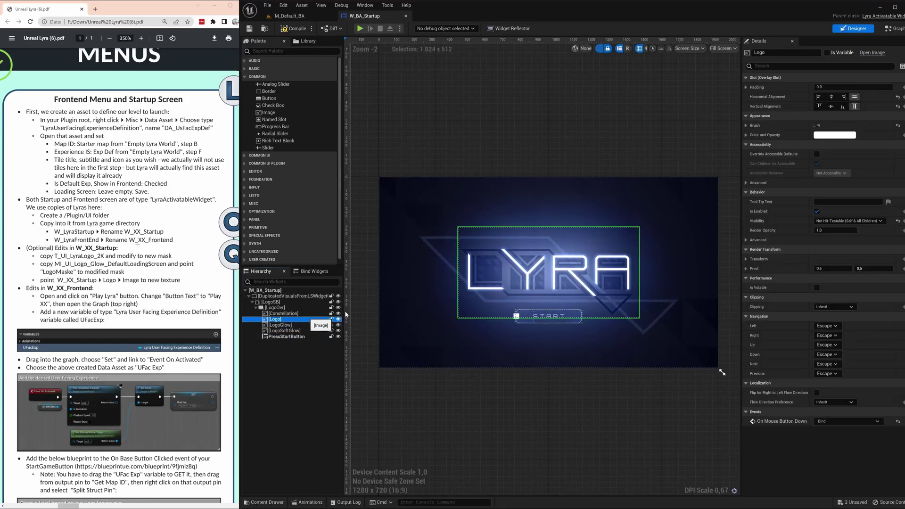
{"action": "left_click", "coordinate": [748, 126]}
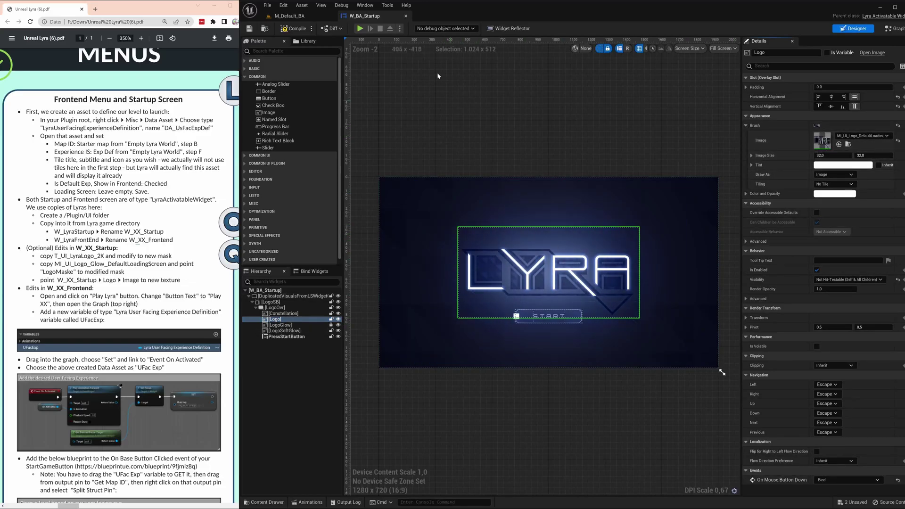
{"action": "left_click", "coordinate": [405, 16]}
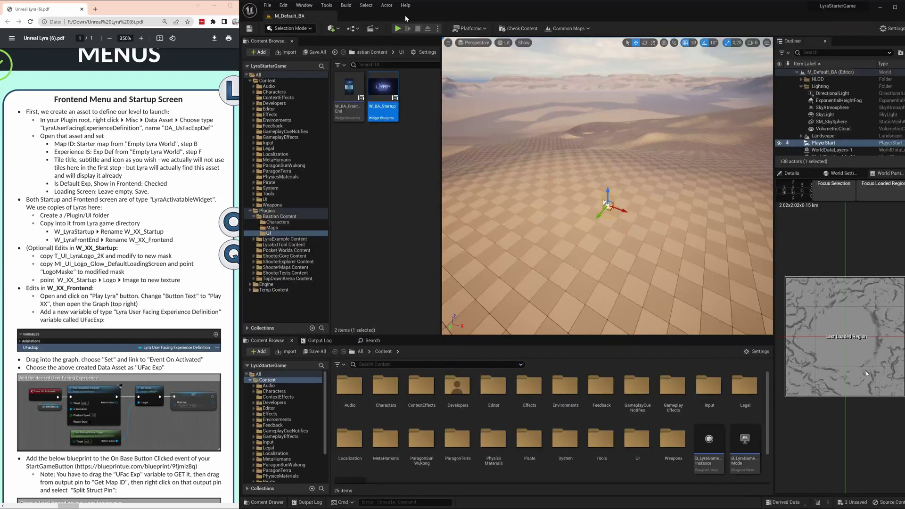
{"action": "left_click", "coordinate": [391, 163]}
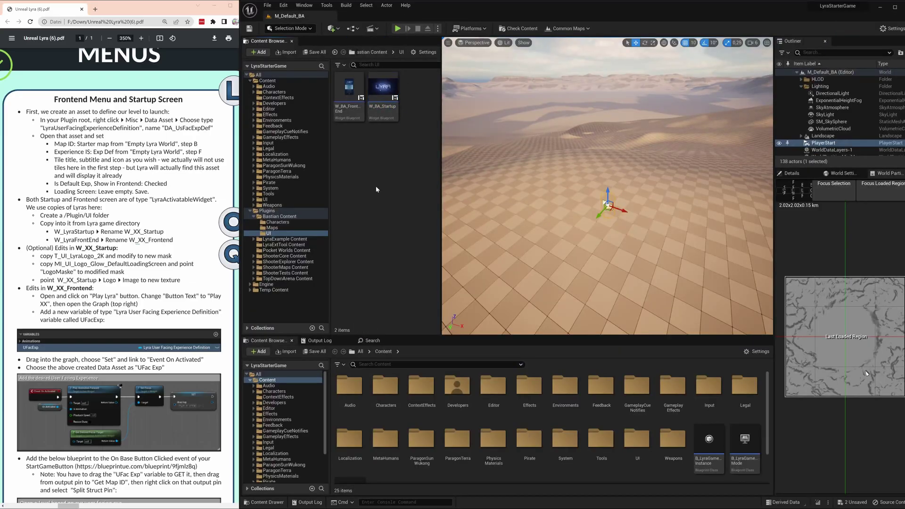
Open W_BA_FrontEnd and set the Button Text of its StartGameButton to "Play BA Game".
{"action": "double_click", "coordinate": [348, 92]}
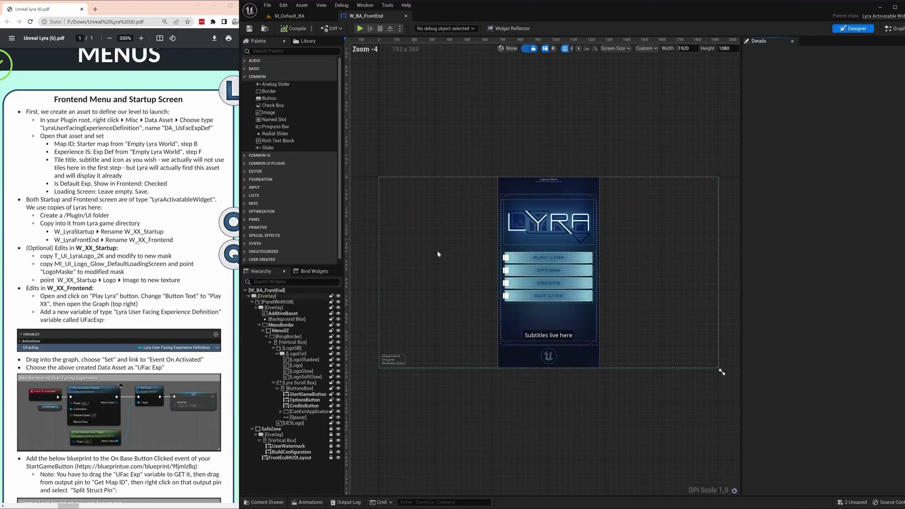
{"action": "left_click", "coordinate": [550, 261]}
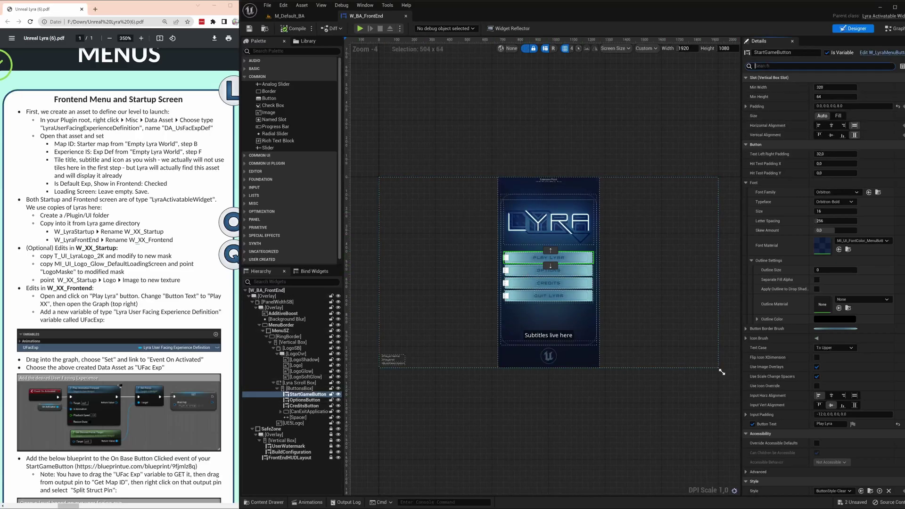
{"action": "type", "text": "te"}
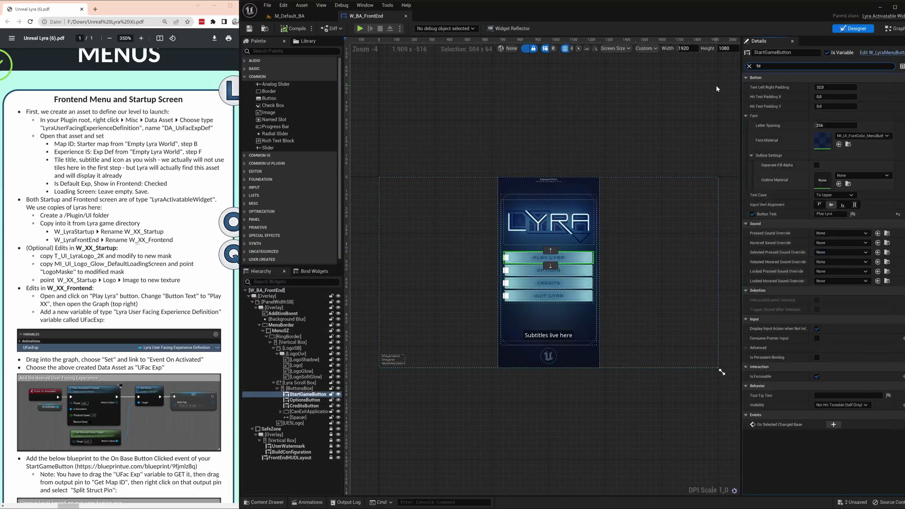
{"action": "type", "text": "x"}
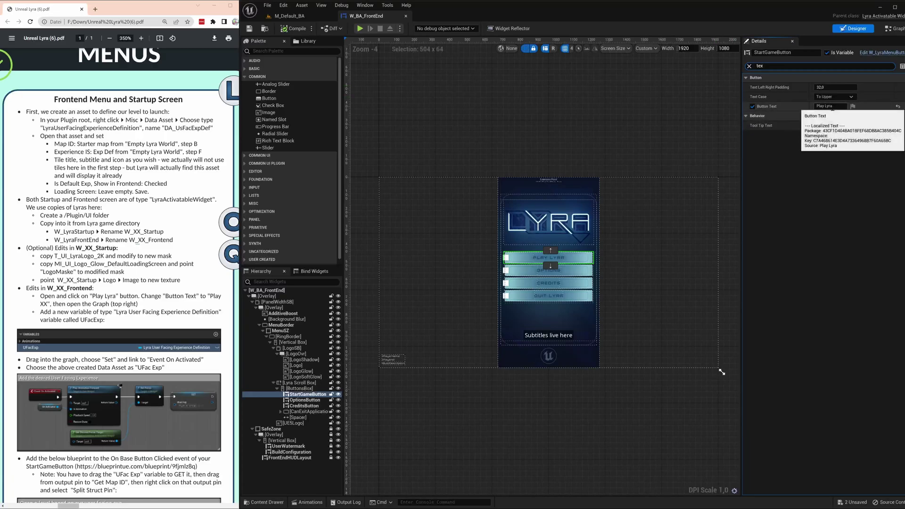
{"action": "left_click", "coordinate": [827, 106]}
{"action": "double_click", "coordinate": [827, 107]}
{"action": "type", "text": "BA Game"}
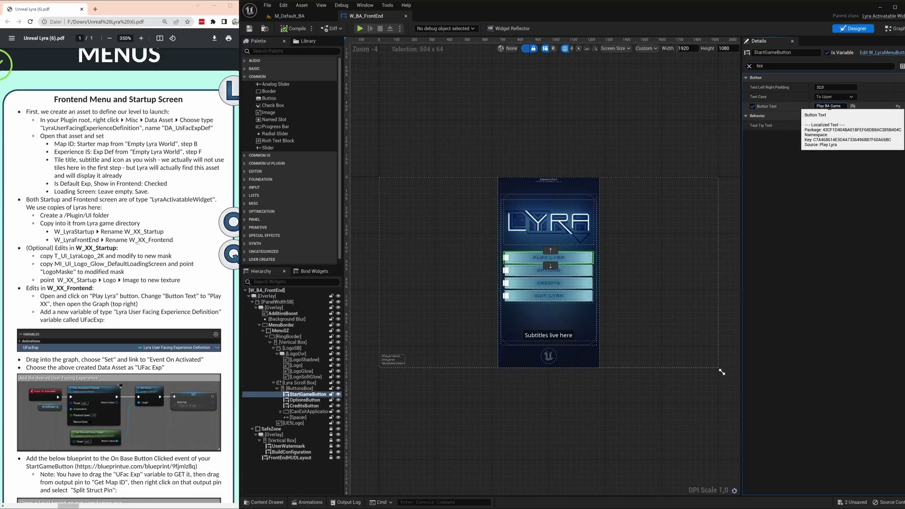
{"action": "key", "text": "Return"}
{"action": "left_click", "coordinate": [601, 123]}
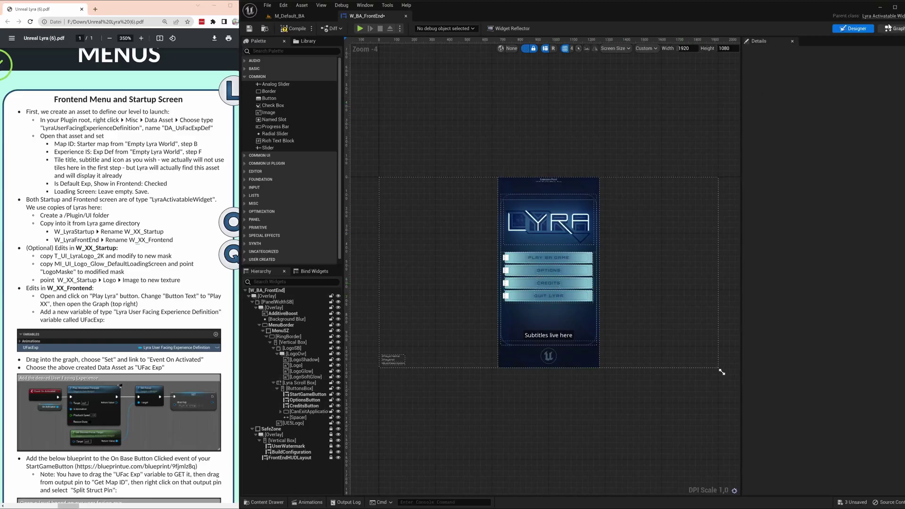
Open the event graph of W_BA_FrontEnd and add a new variable named UFacExp, as given in the PDF.
{"action": "left_click", "coordinate": [898, 30]}
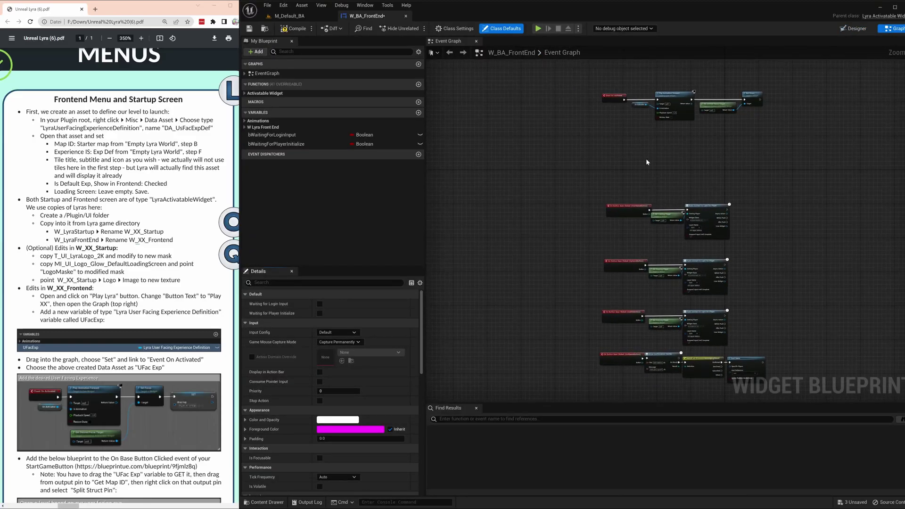
{"action": "scroll", "coordinate": [621, 128], "scroll_direction": "up", "scroll_amount": 1}
{"action": "right_click_drag", "start_coordinate": [621, 128], "coordinate": [522, 162]}
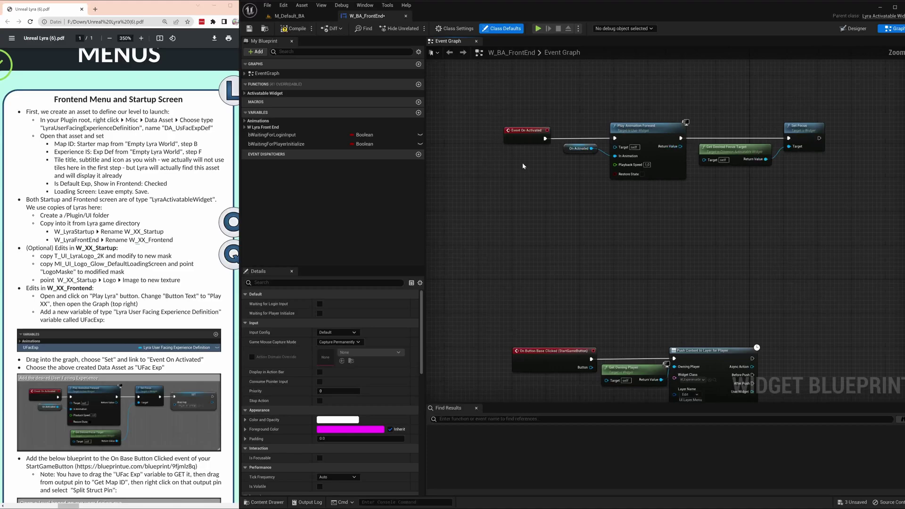
{"action": "right_click_drag", "start_coordinate": [542, 267], "coordinate": [638, 258]}
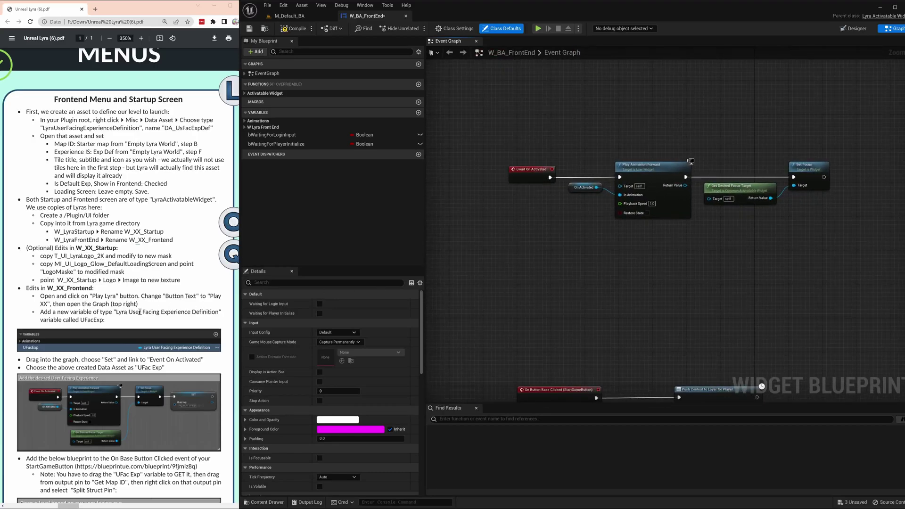
{"action": "double_click", "coordinate": [91, 320]}
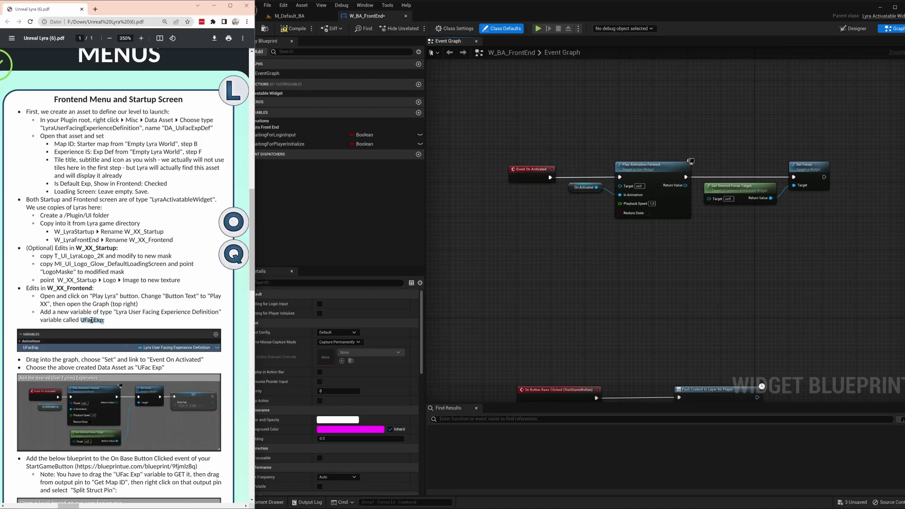
{"action": "left_click", "coordinate": [426, 225]}
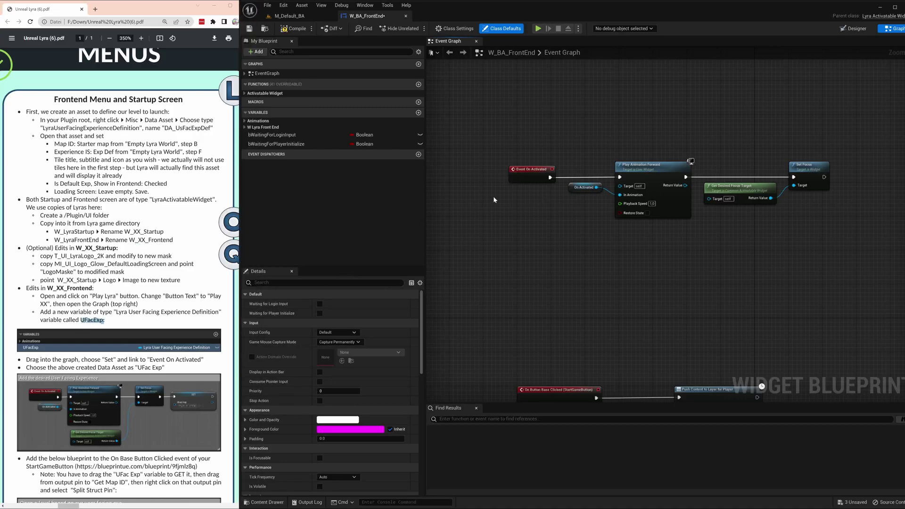
{"action": "right_click", "coordinate": [273, 129]}
{"action": "left_click", "coordinate": [294, 141]}
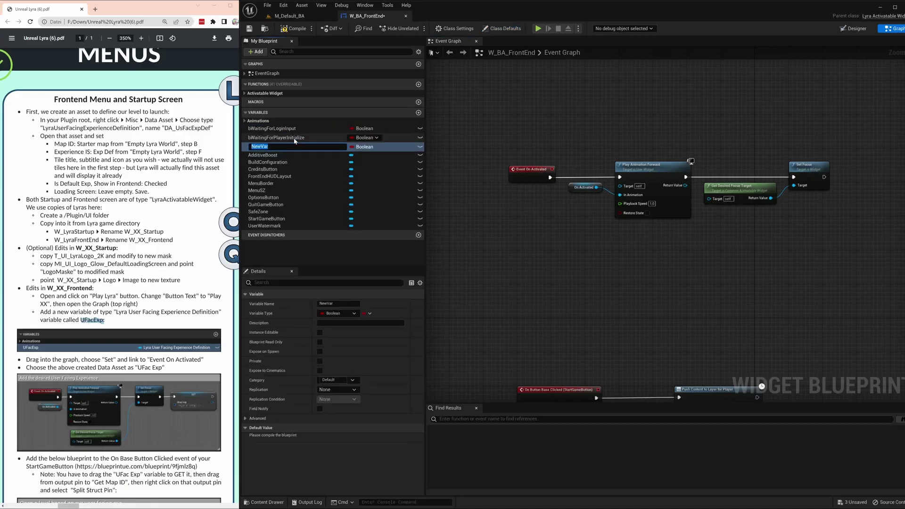
{"action": "type", "text": "UFacExp"}
{"action": "key", "text": "Return"}
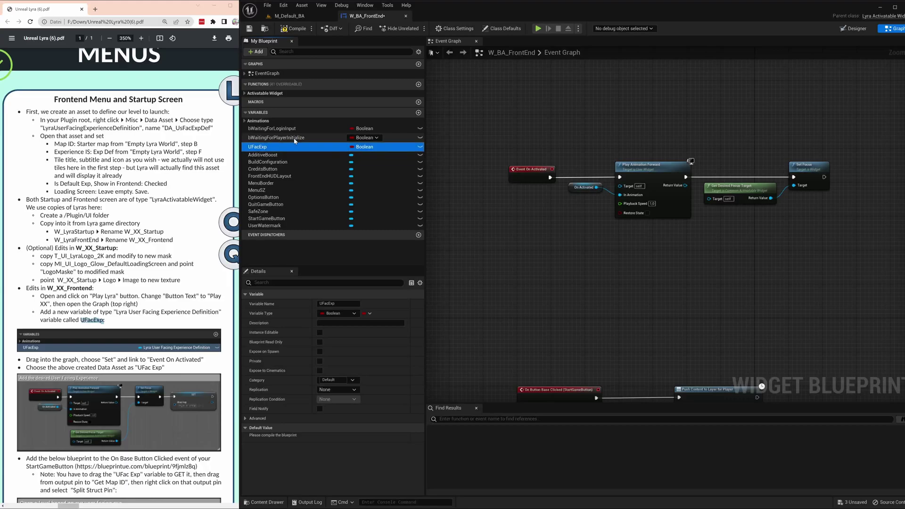
Change the type of the UFacExp variable to a Lyra User Facing Experience Definition object reference.
{"action": "left_click", "coordinate": [365, 147]}
{"action": "type", "text": "f"}
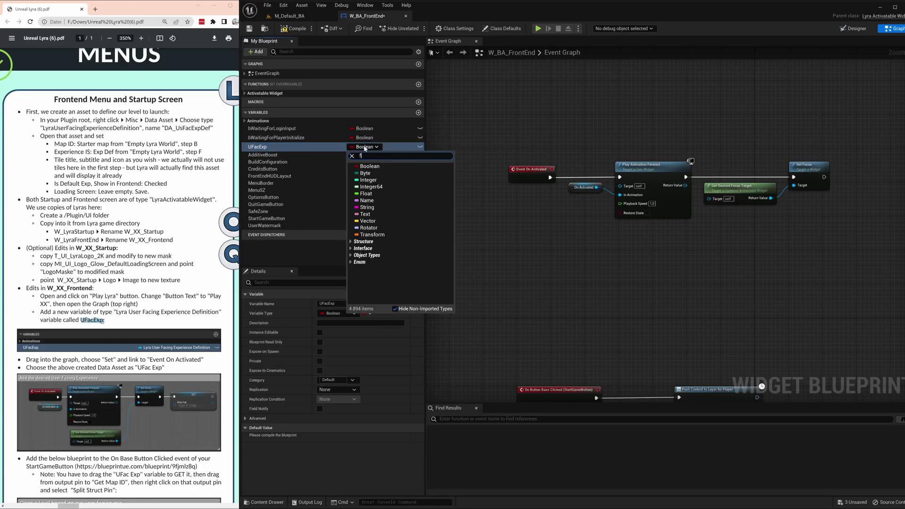
{"action": "type", "text": "acin"}
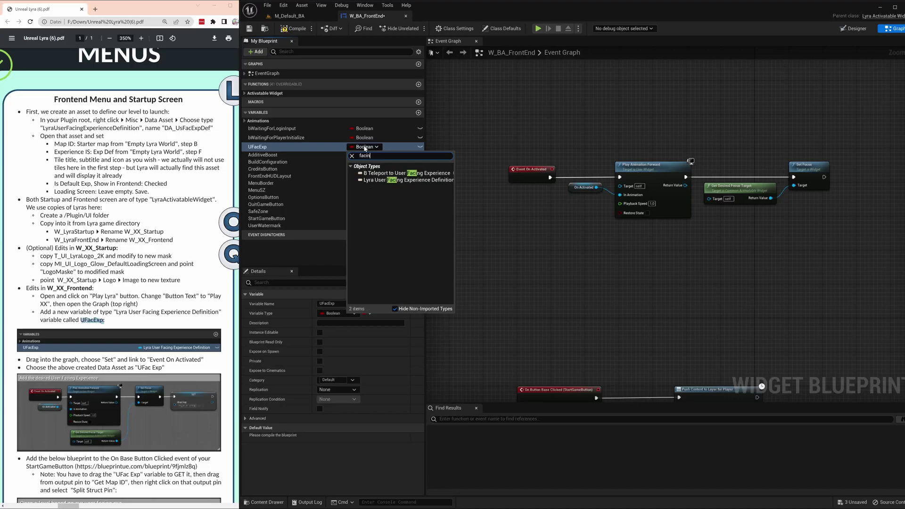
{"action": "left_click", "coordinate": [402, 181]}
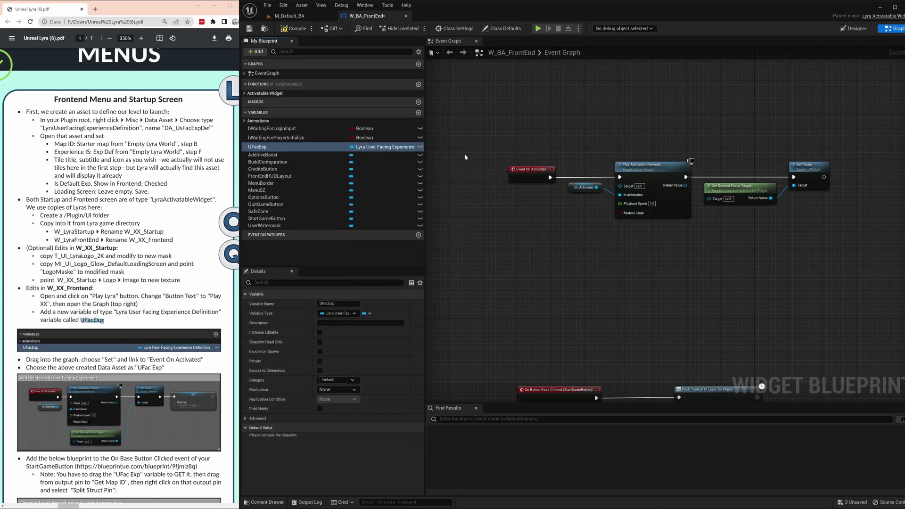
Add a Set node for UFacExp to the Event On Activated chain and connect it after Set Focus.
{"action": "scroll", "coordinate": [119, 312], "scroll_direction": "down", "scroll_amount": 5}
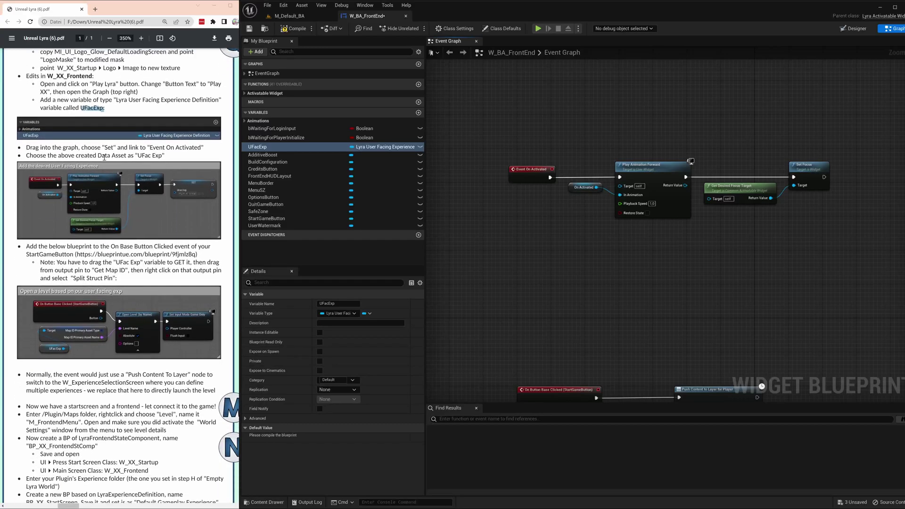
{"action": "right_click_drag", "start_coordinate": [681, 261], "coordinate": [449, 269]}
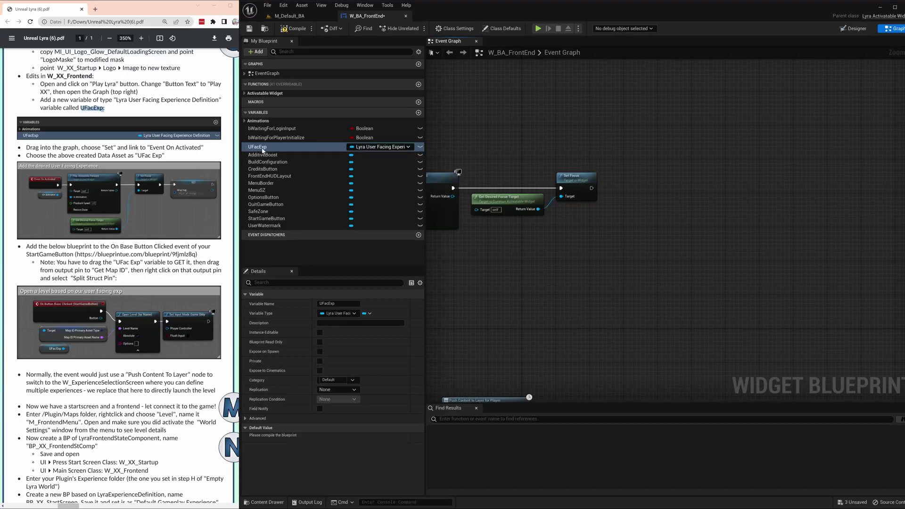
{"action": "left_click_drag", "start_coordinate": [262, 147], "coordinate": [638, 183]}
{"action": "left_click", "coordinate": [650, 198]}
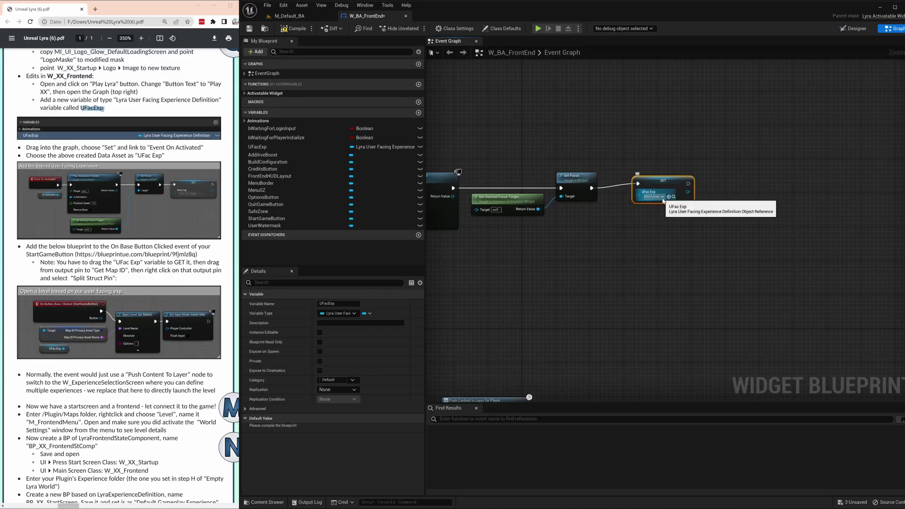
Assign the DA_BA_UsFacExpDef data asset to the UFac Exp input of the Set node and compile the blueprint.
{"action": "left_click", "coordinate": [662, 198]}
{"action": "type", "text": "ba_"}
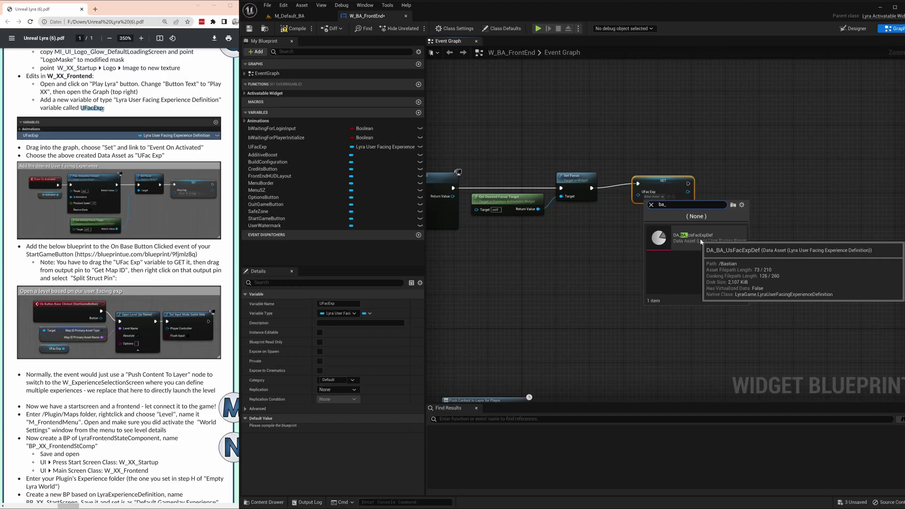
{"action": "left_click", "coordinate": [695, 238]}
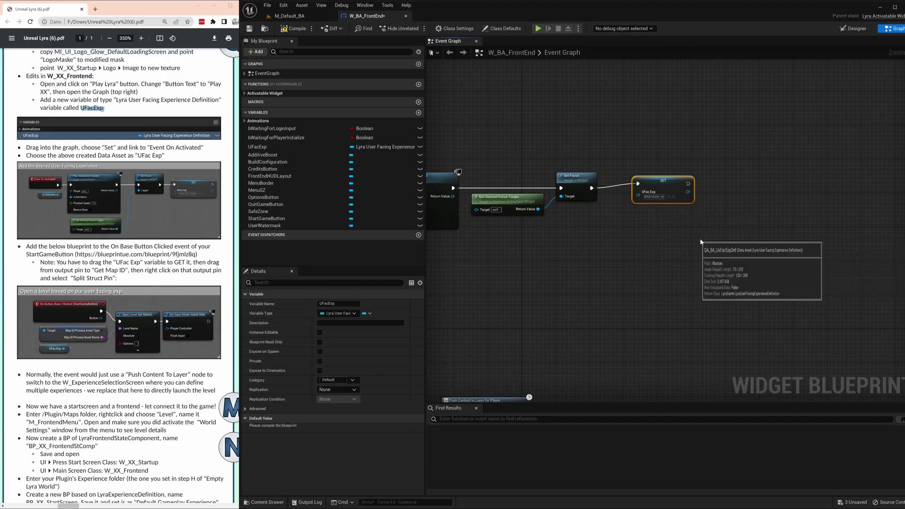
{"action": "left_click", "coordinate": [668, 225]}
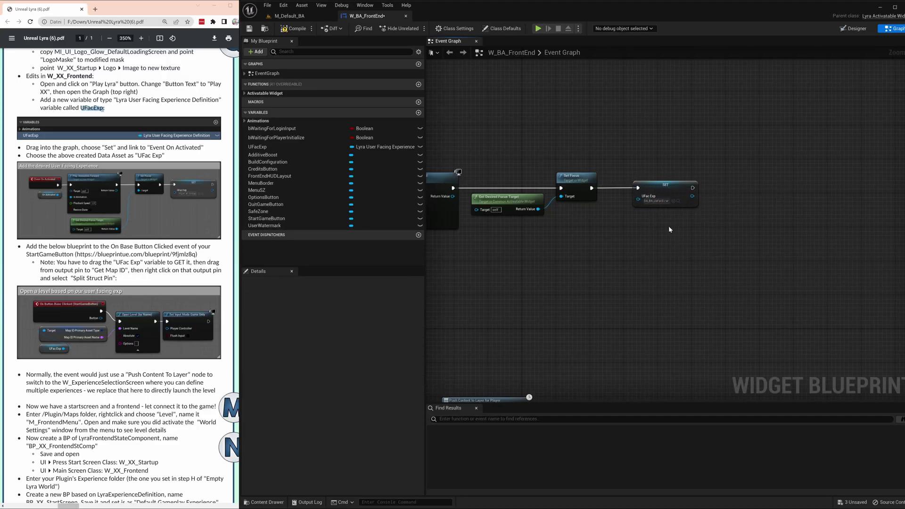
{"action": "right_click_drag", "start_coordinate": [599, 251], "coordinate": [734, 275]}
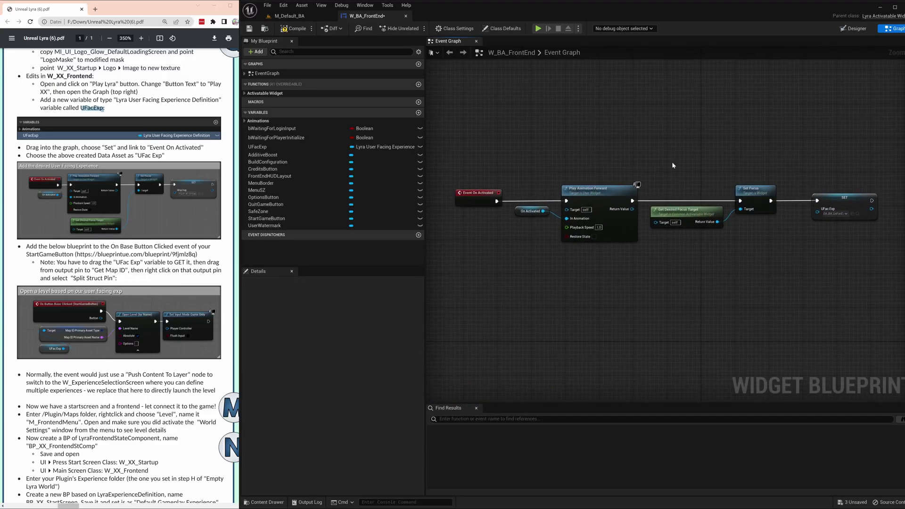
{"action": "left_click", "coordinate": [297, 29]}
Disconnect the StartGameButton's On Button Base Clicked event from Push Content to Layer for Player and move it to an empty graph area.
{"action": "key", "text": "alt+Tab"}
{"action": "scroll", "coordinate": [538, 281], "scroll_direction": "down", "scroll_amount": 5}
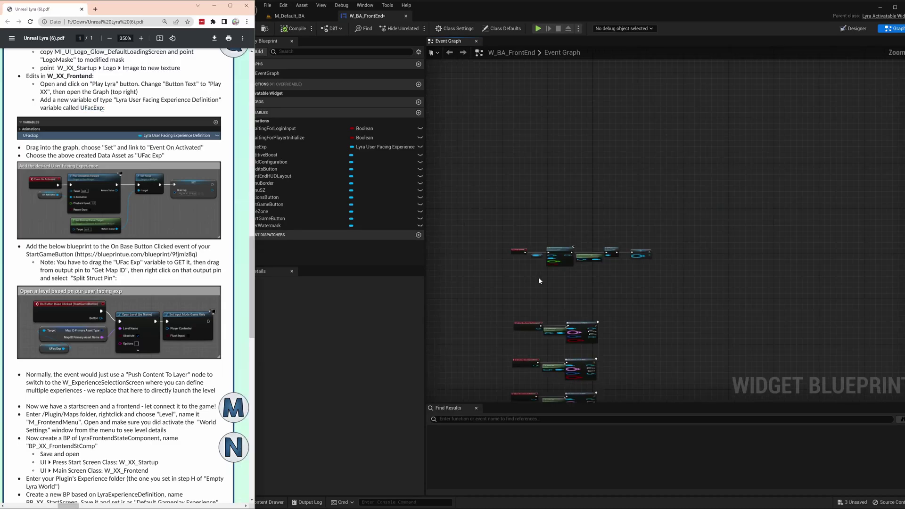
{"action": "right_click_drag", "start_coordinate": [538, 281], "coordinate": [507, 100]}
{"action": "scroll", "coordinate": [518, 111], "scroll_direction": "up", "scroll_amount": 6}
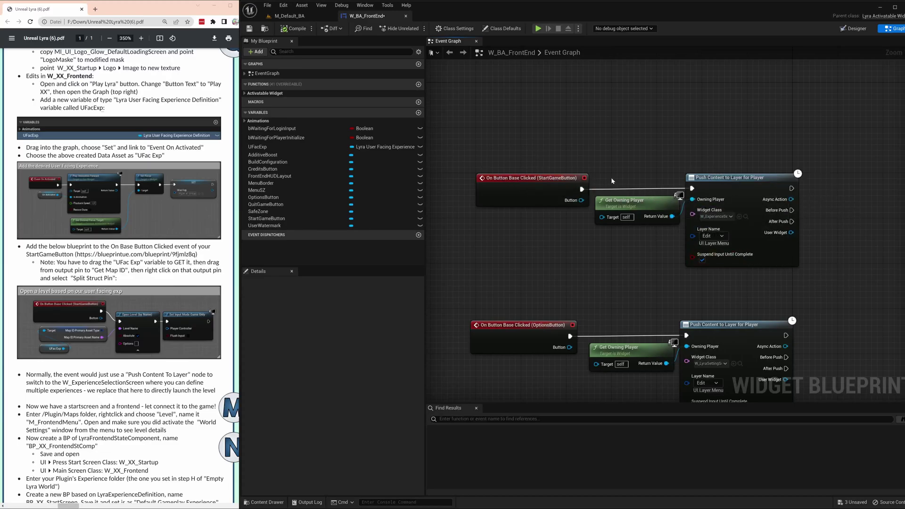
{"action": "left_click", "coordinate": [582, 189], "text": "alt"}
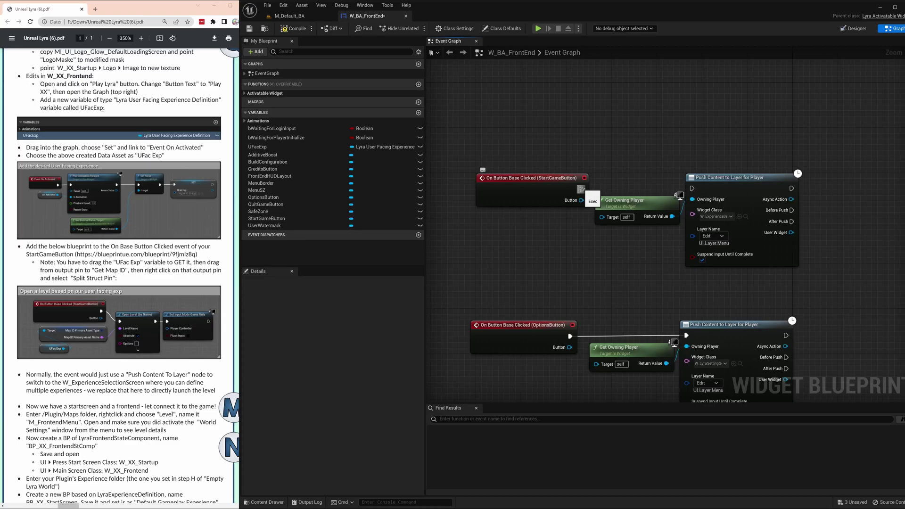
{"action": "right_click_drag", "start_coordinate": [691, 162], "coordinate": [604, 159]}
{"action": "left_click_drag", "start_coordinate": [458, 178], "coordinate": [798, 174]}
{"action": "right_click_drag", "start_coordinate": [797, 174], "coordinate": [528, 170]}
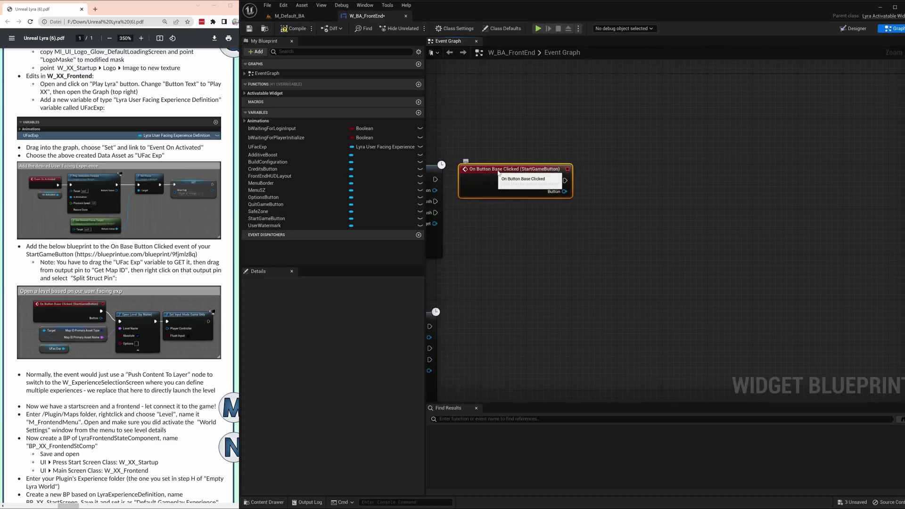
{"action": "left_click_drag", "start_coordinate": [490, 172], "coordinate": [551, 175]}
{"action": "left_click", "coordinate": [591, 239]}
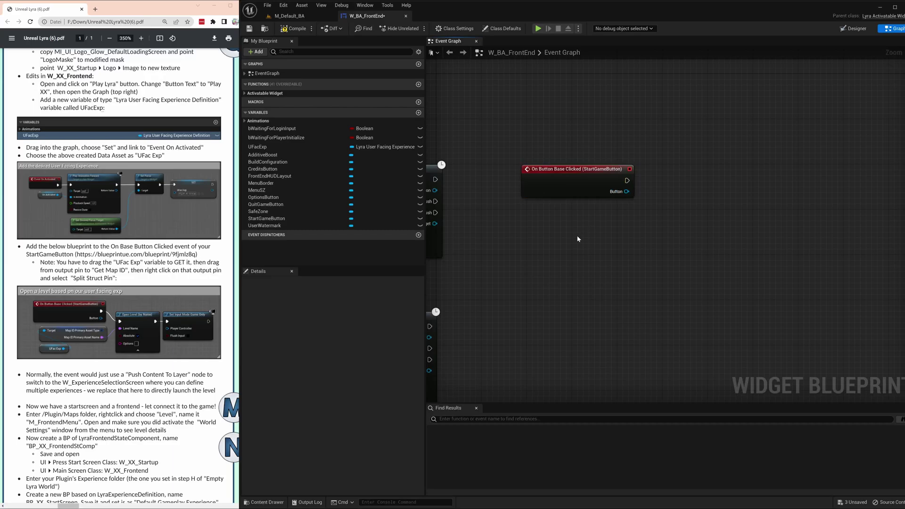
Open the blueprintUE link for the StartGameButton event from the PDF, copy the blueprint code and close that page.
{"action": "left_click", "coordinate": [128, 257]}
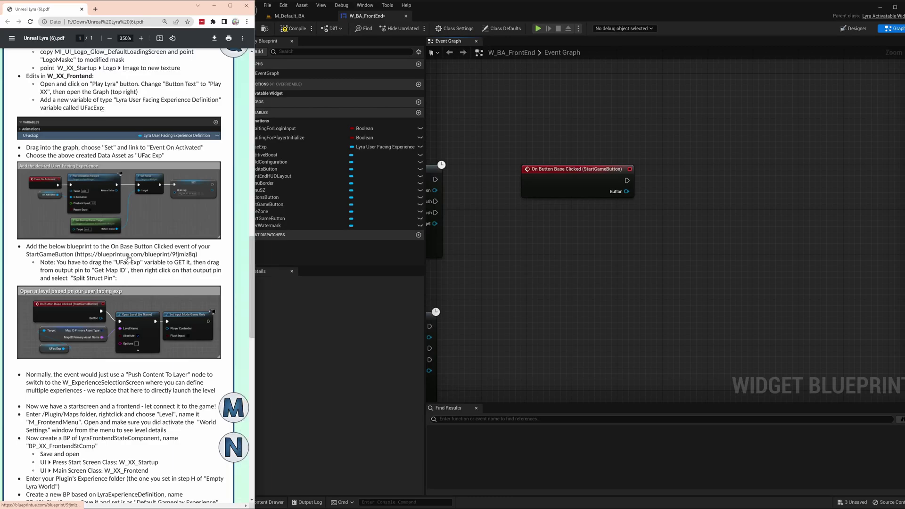
{"action": "right_click", "coordinate": [128, 257]}
{"action": "left_click", "coordinate": [141, 261]}
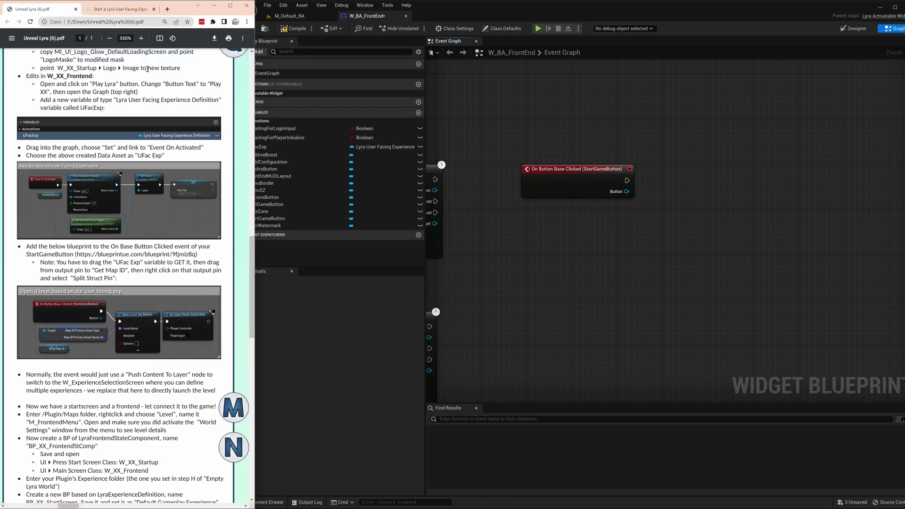
{"action": "left_click", "coordinate": [112, 11]}
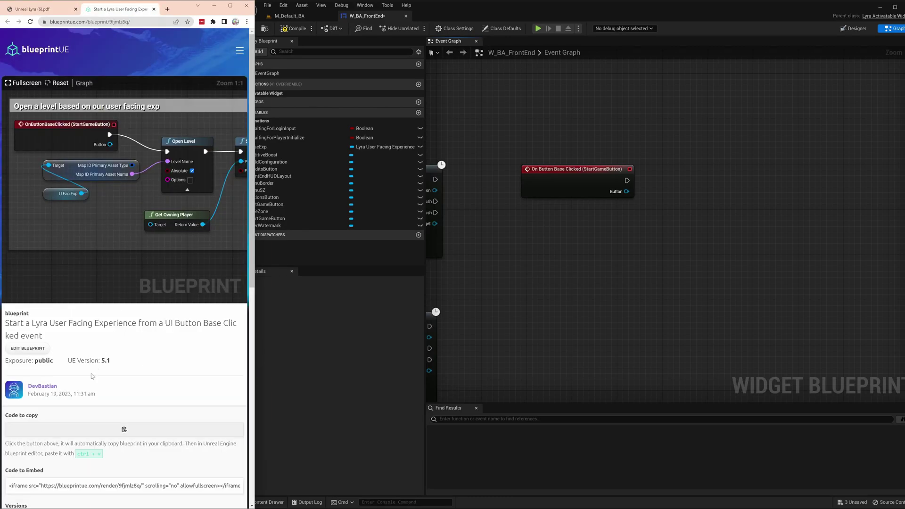
{"action": "left_click", "coordinate": [121, 429]}
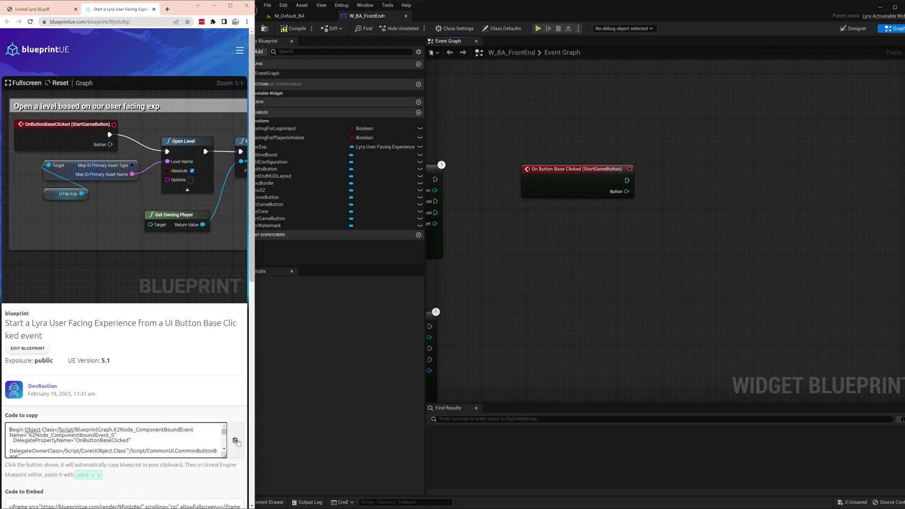
{"action": "left_click", "coordinate": [154, 9]}
Paste the copied blueprint nodes beside the StartGameButton click event and delete the pasted CustomEvent node.
{"action": "left_click", "coordinate": [631, 248]}
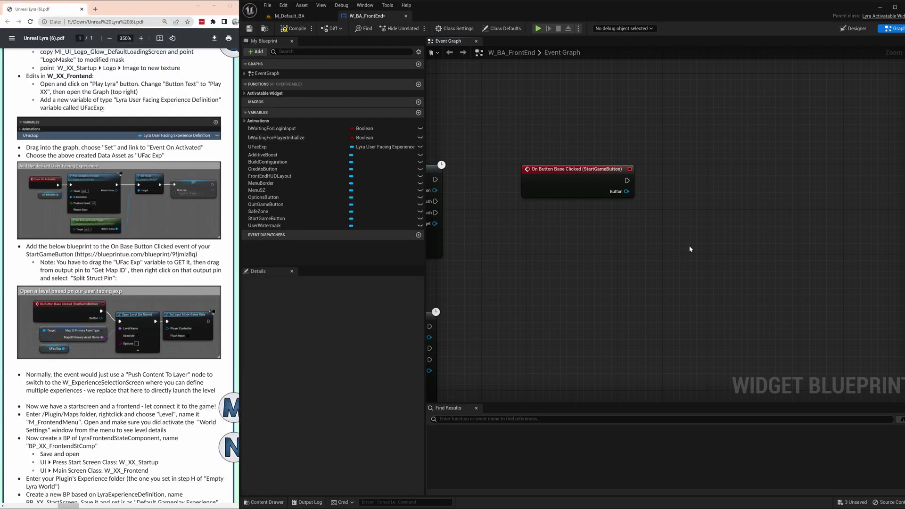
{"action": "right_click_drag", "start_coordinate": [694, 229], "coordinate": [639, 235]}
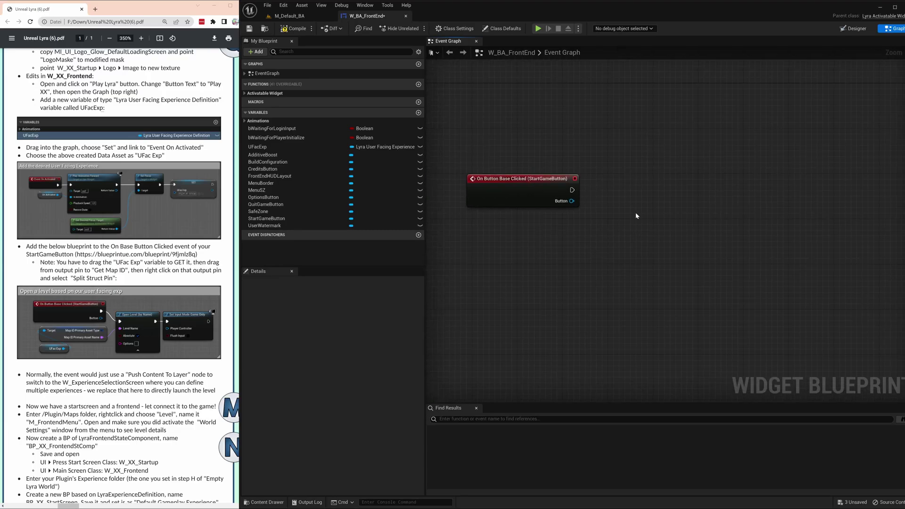
{"action": "key", "text": "ctrl+v"}
{"action": "left_click_drag", "start_coordinate": [647, 164], "coordinate": [670, 118]}
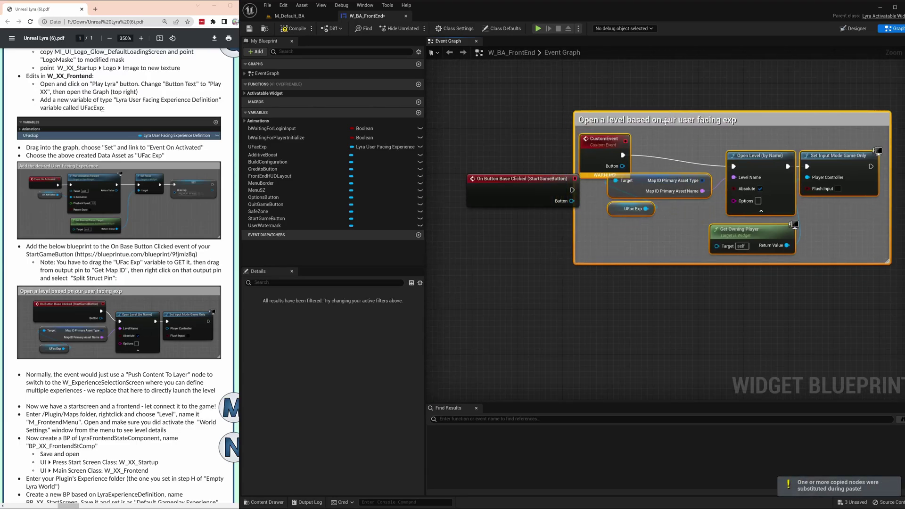
{"action": "left_click", "coordinate": [604, 142]}
{"action": "key", "text": "Delete"}
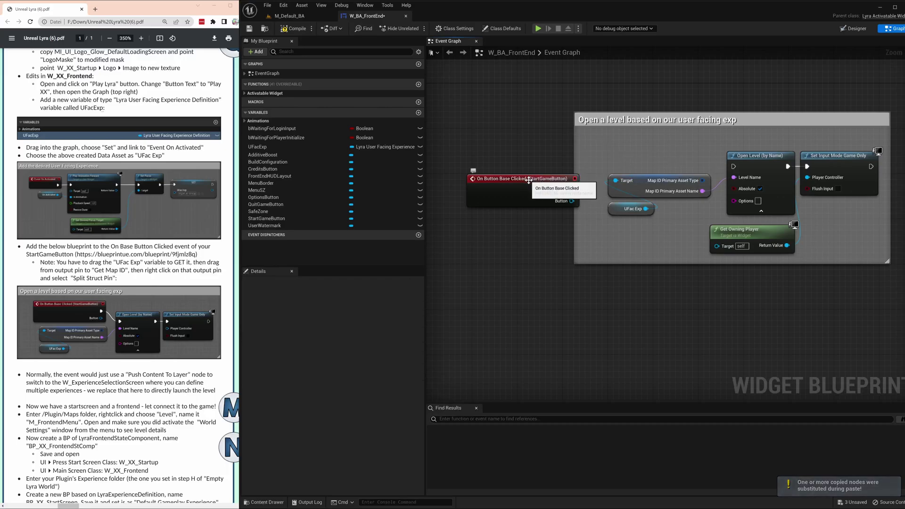
Move the StartGameButton click event into the pasted comment box, connect it to Open Level (by Name), and compile, save and close the widget.
{"action": "left_click_drag", "start_coordinate": [530, 183], "coordinate": [733, 166]}
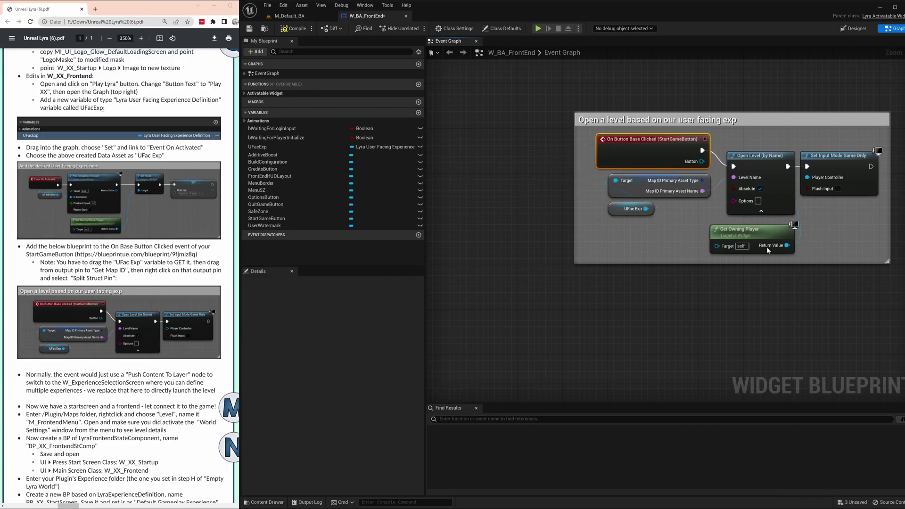
{"action": "right_click_drag", "start_coordinate": [782, 302], "coordinate": [648, 323]}
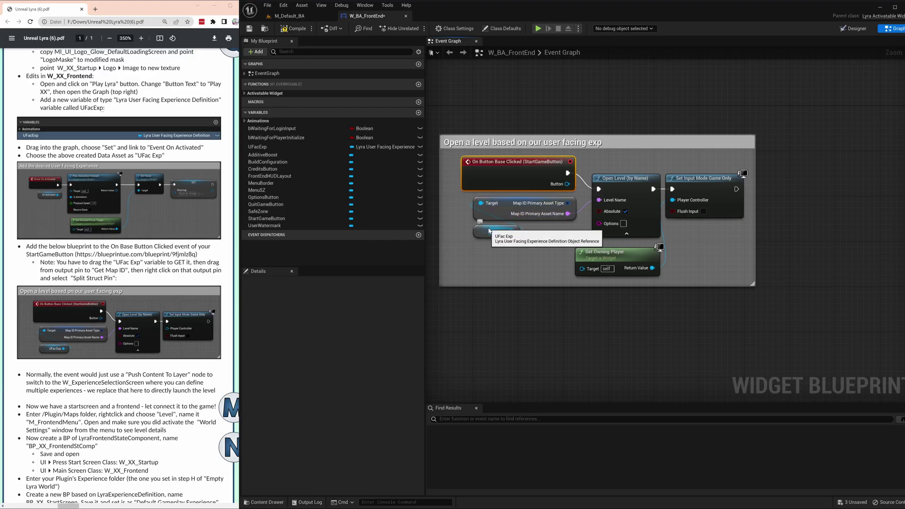
{"action": "right_click_drag", "start_coordinate": [522, 106], "coordinate": [536, 122]}
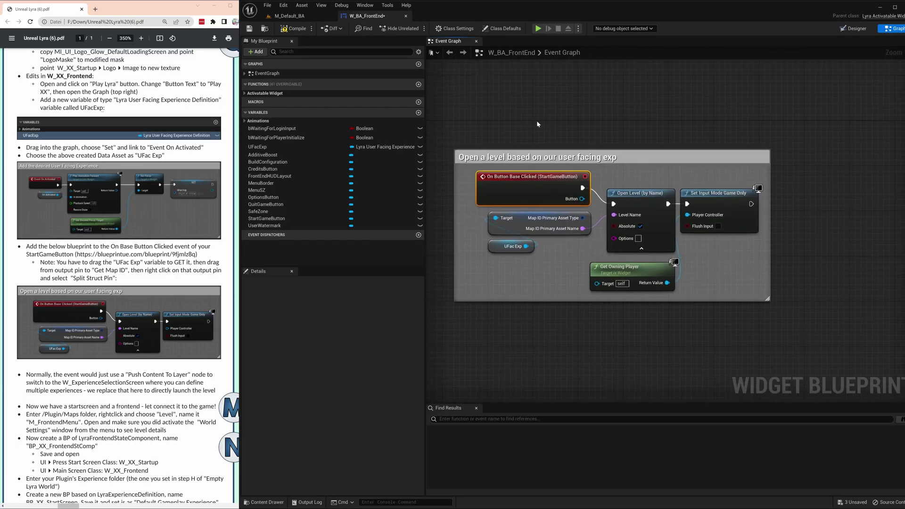
{"action": "left_click", "coordinate": [293, 29]}
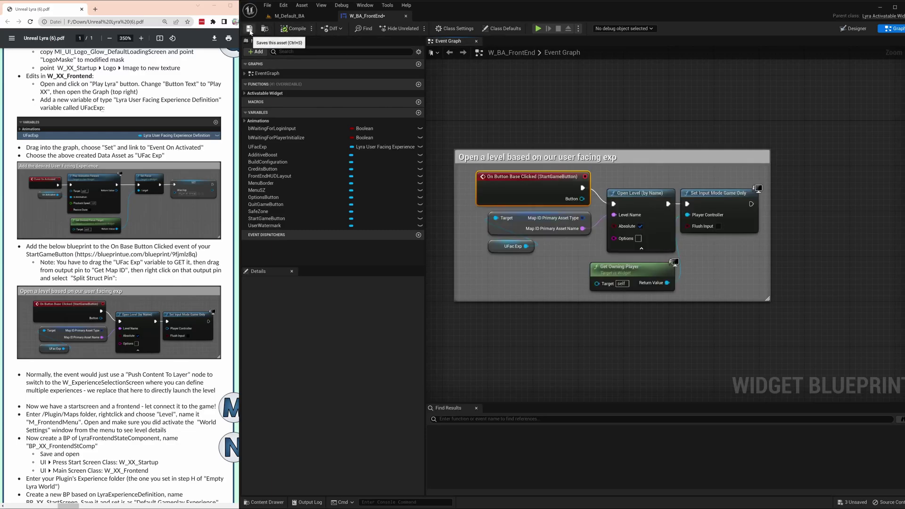
{"action": "left_click", "coordinate": [407, 17]}
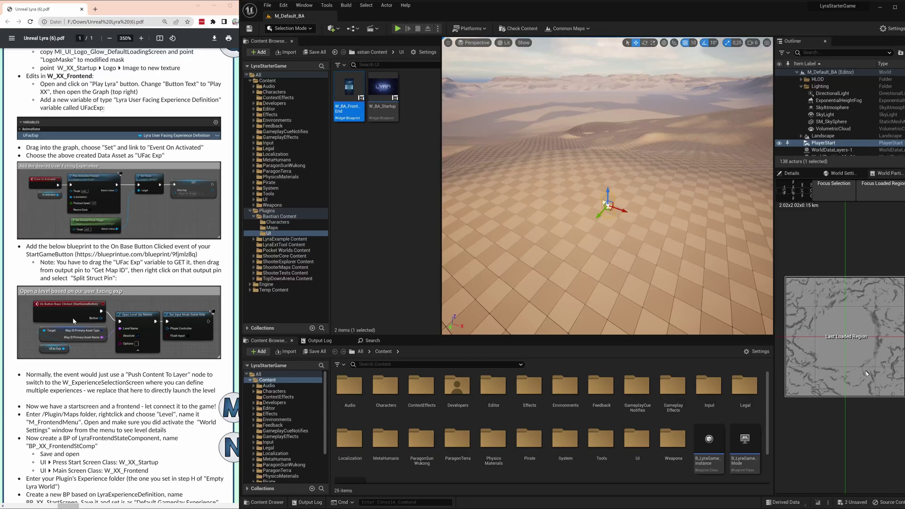
Copy the level name M_FrontendMenu from the PDF instructions.
{"action": "scroll", "coordinate": [73, 321], "scroll_direction": "down", "scroll_amount": 5}
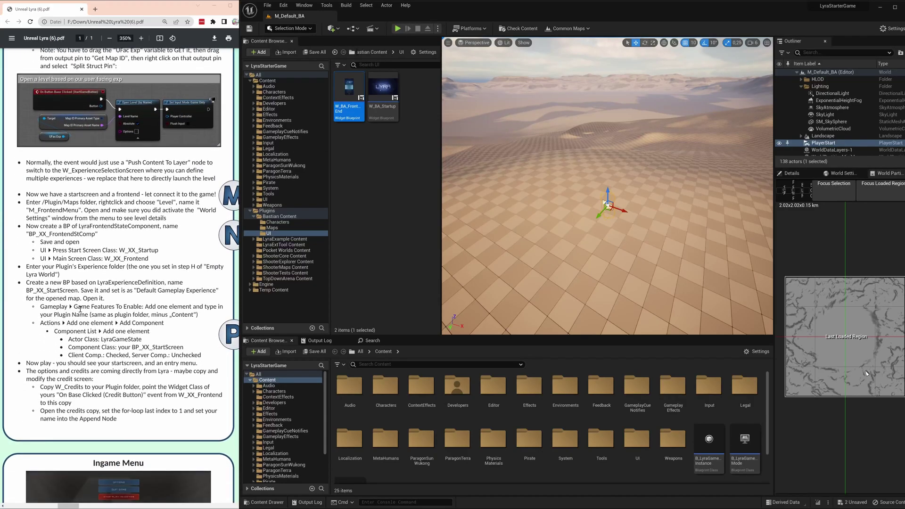
{"action": "scroll", "coordinate": [80, 309], "scroll_direction": "down", "scroll_amount": 2}
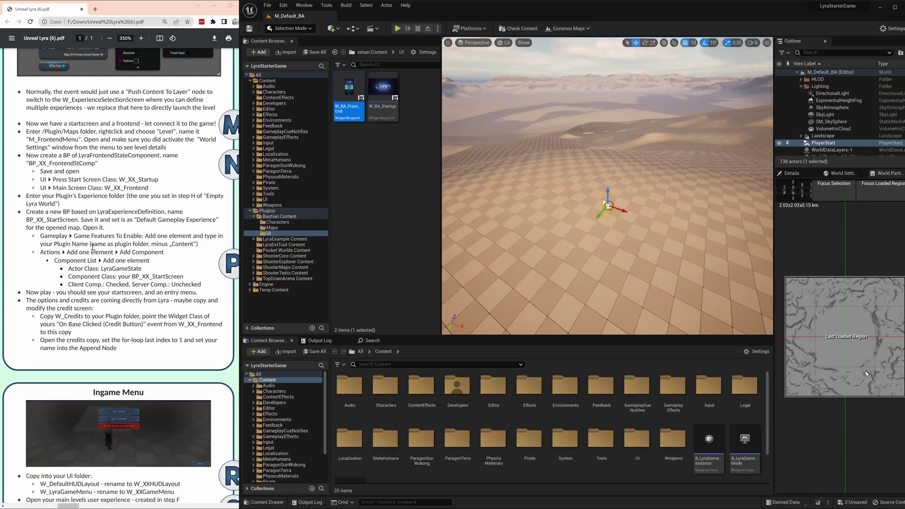
{"action": "left_click", "coordinate": [391, 178]}
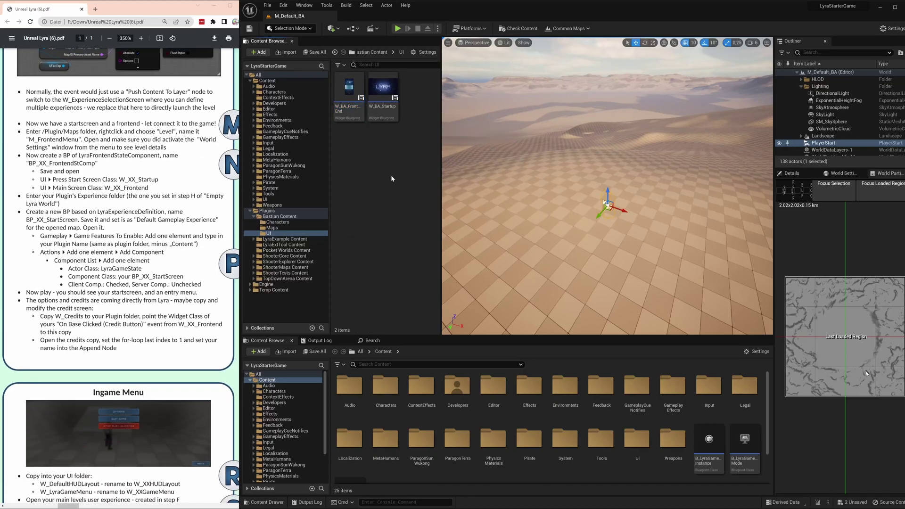
{"action": "double_click", "coordinate": [51, 140]}
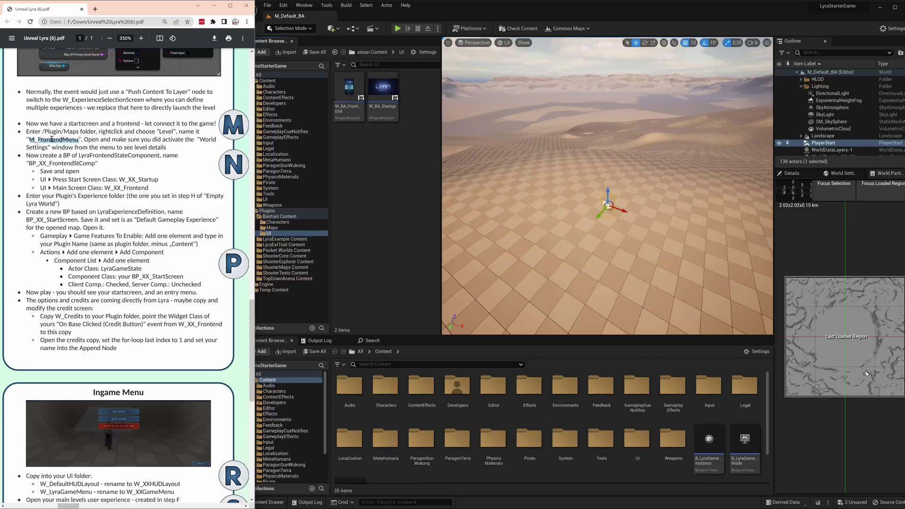
{"action": "left_click", "coordinate": [307, 159]}
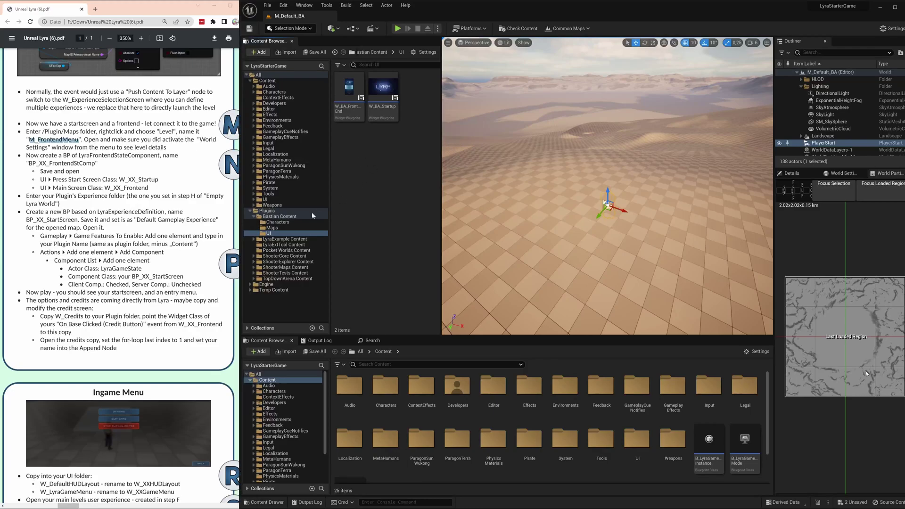
Create a level named M_FrontendMenu in the Bastian plugin's Maps folder and open it, saving all pending content.
{"action": "left_click", "coordinate": [272, 228]}
{"action": "right_click", "coordinate": [375, 168]}
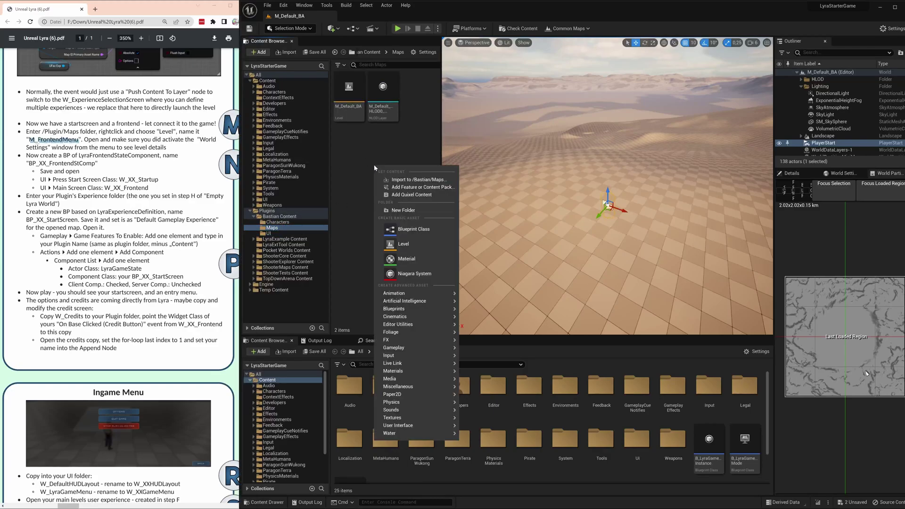
{"action": "left_click", "coordinate": [406, 237]}
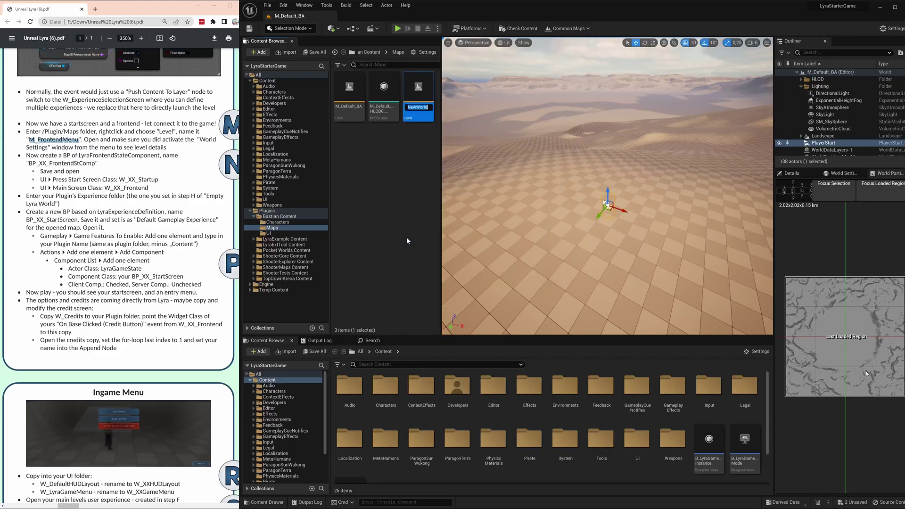
{"action": "key", "text": "ctrl+v"}
{"action": "key", "text": "Home"}
{"action": "key", "text": "Return"}
{"action": "double_click", "coordinate": [416, 101]}
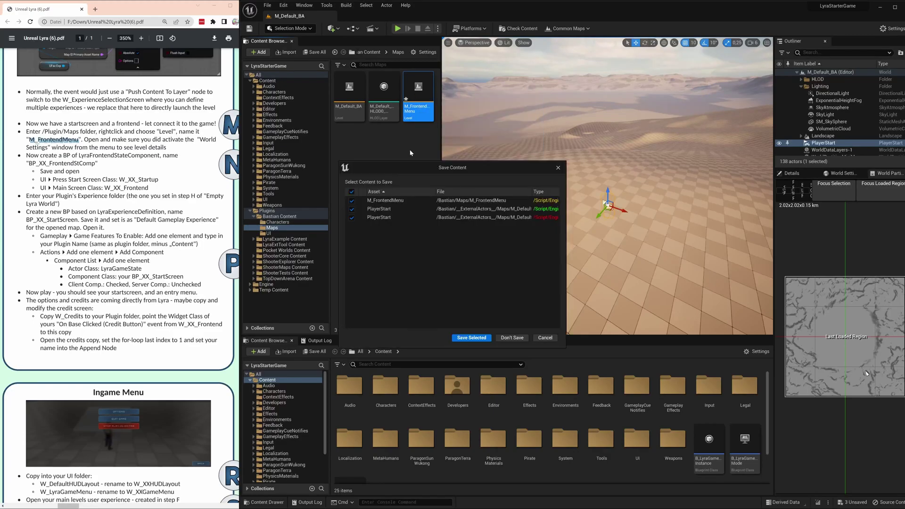
{"action": "left_click", "coordinate": [477, 337]}
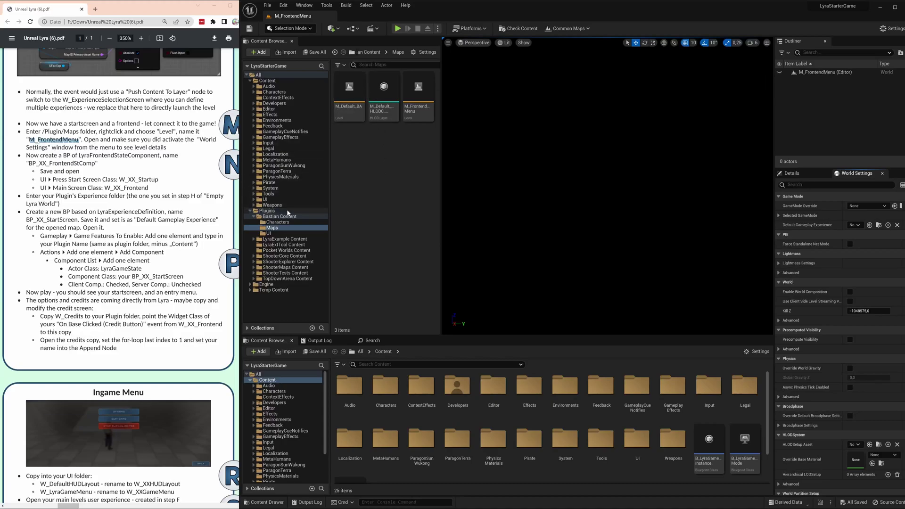
Copy the class name LyraFrontendStateComponent from the PDF instructions.
{"action": "left_click", "coordinate": [268, 211]}
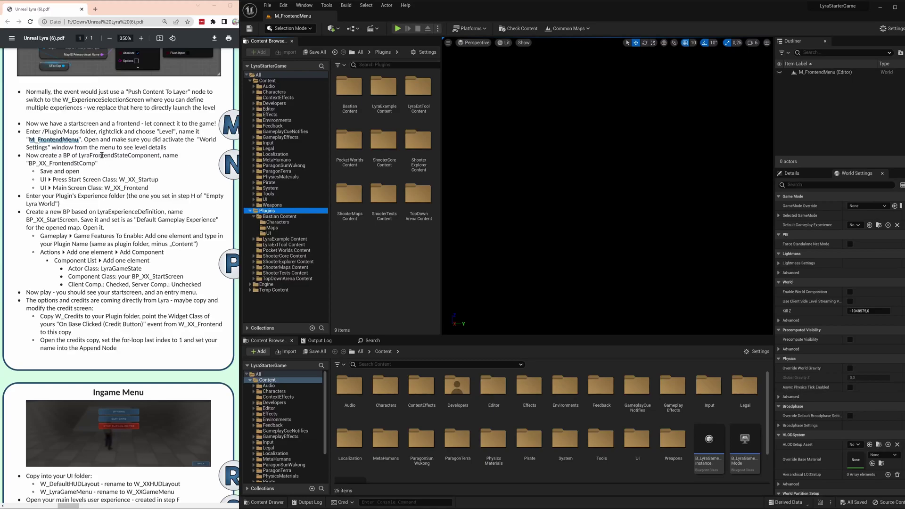
{"action": "double_click", "coordinate": [102, 155]}
{"action": "key", "text": "ctrl+c"}
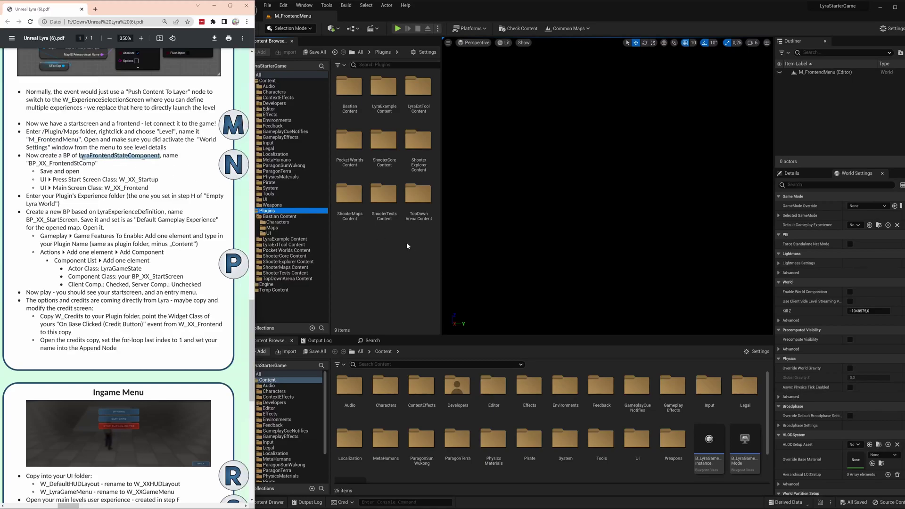
Create a blueprint class in the Bastian Content folder with parent LyraFrontendStateComponent and name it BP_BA_FrontendStComp.
{"action": "left_click", "coordinate": [279, 216]}
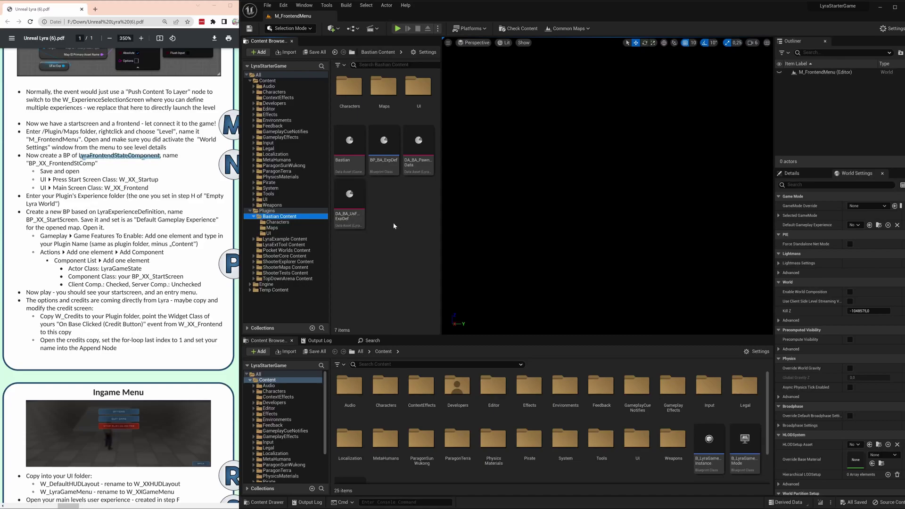
{"action": "right_click", "coordinate": [410, 217]}
{"action": "left_click", "coordinate": [446, 281]}
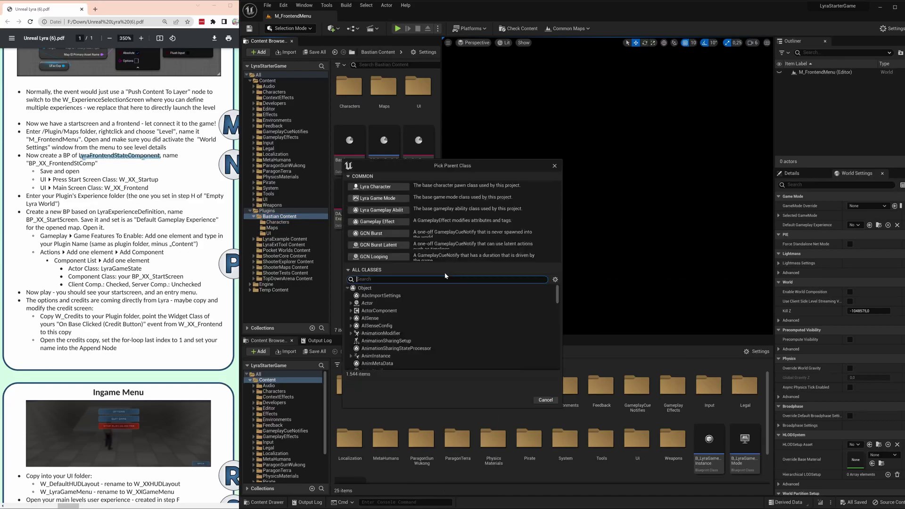
{"action": "left_click", "coordinate": [351, 286]}
{"action": "key", "text": "ctrl+v"}
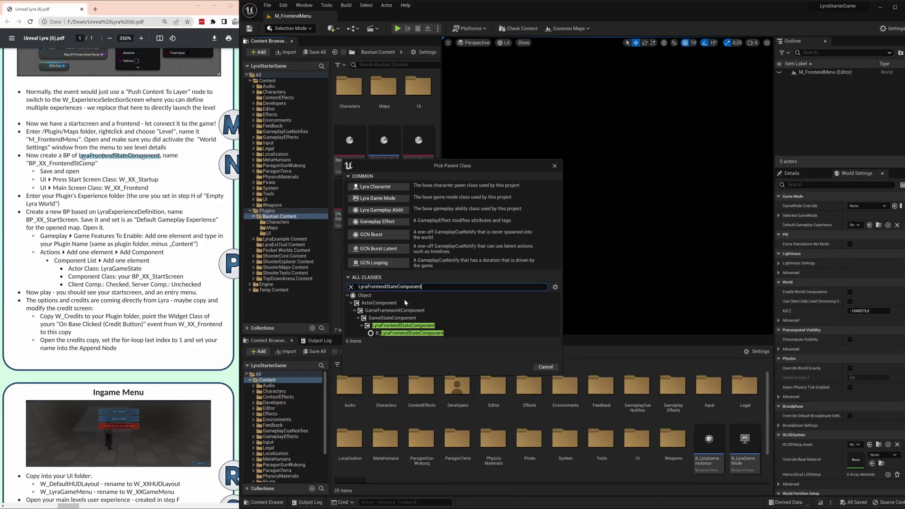
{"action": "left_click", "coordinate": [404, 325]}
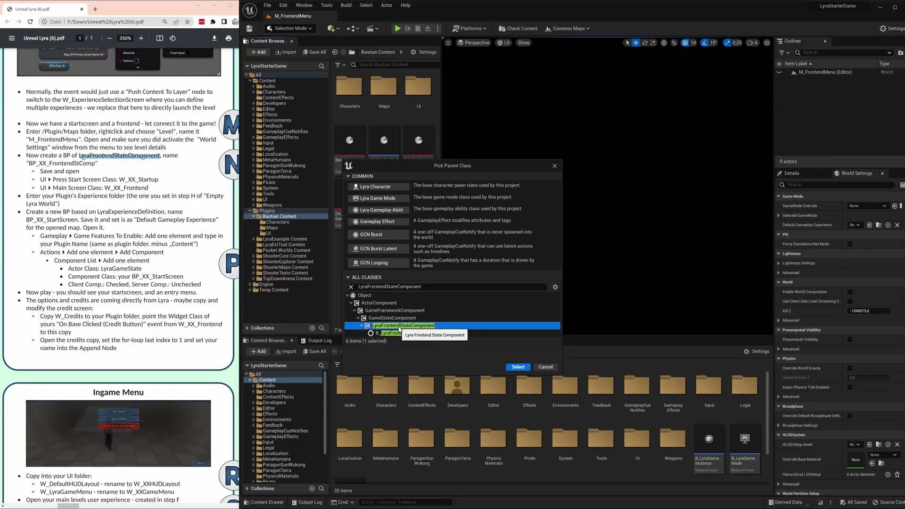
{"action": "left_click", "coordinate": [518, 368]}
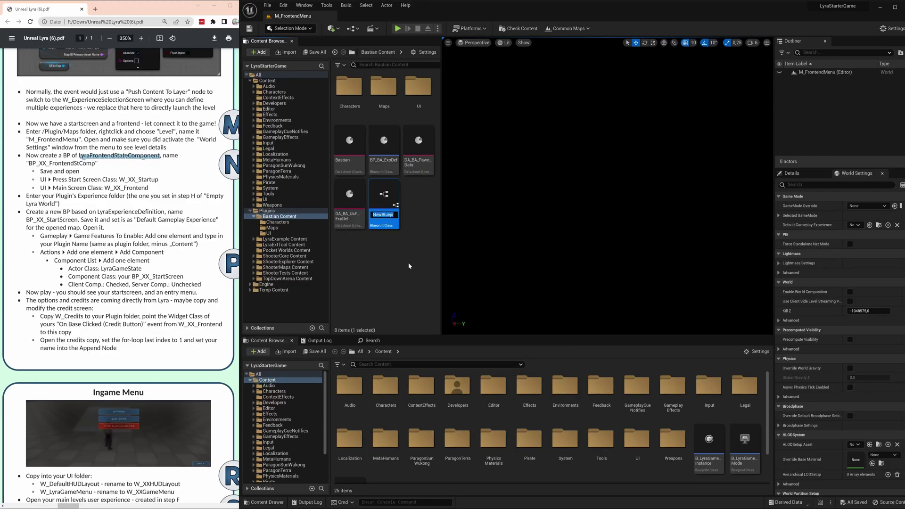
{"action": "type", "text": "B"}
{"action": "type", "text": "P_BA"}
{"action": "type", "text": "_FrontendS"}
{"action": "type", "text": "tComp"}
{"action": "key", "text": "Return"}
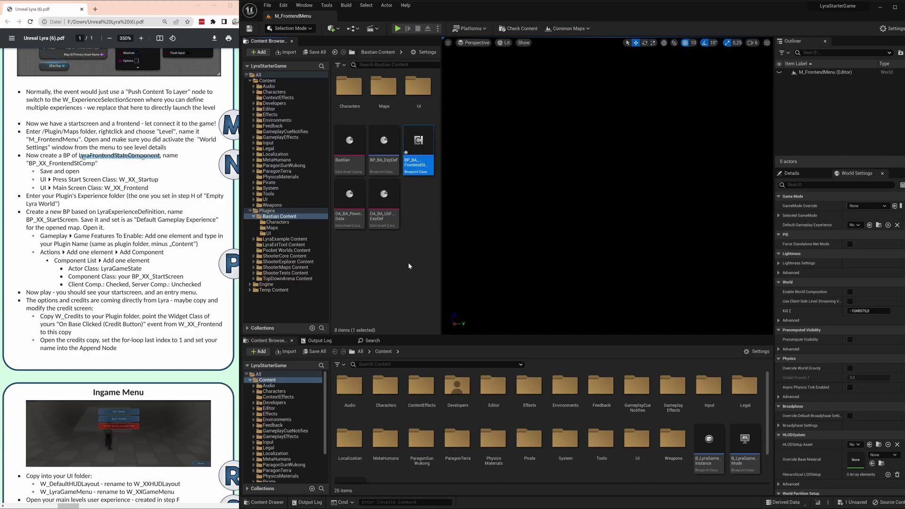
Open BP_BA_FrontendStComp and set its Press Start Screen Class to W_BA_Startup.
{"action": "double_click", "coordinate": [415, 136]}
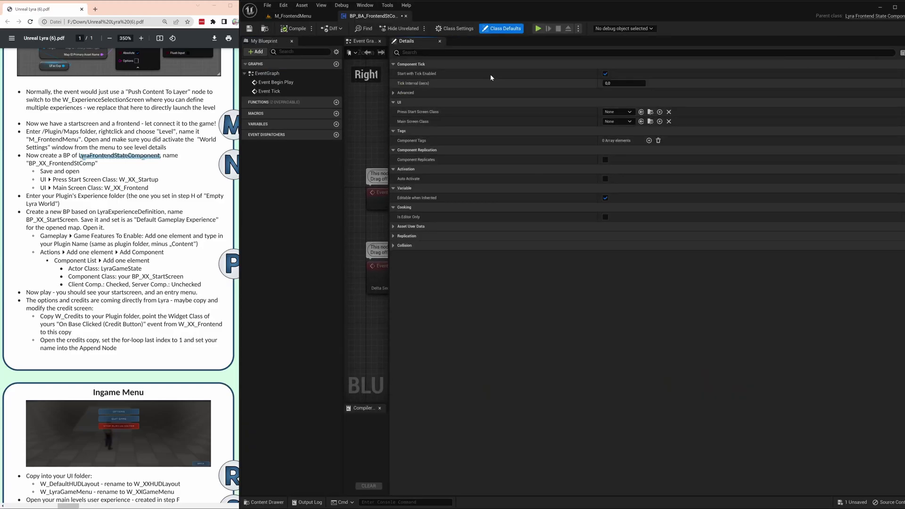
{"action": "left_click", "coordinate": [614, 112]}
{"action": "type", "text": "ba"}
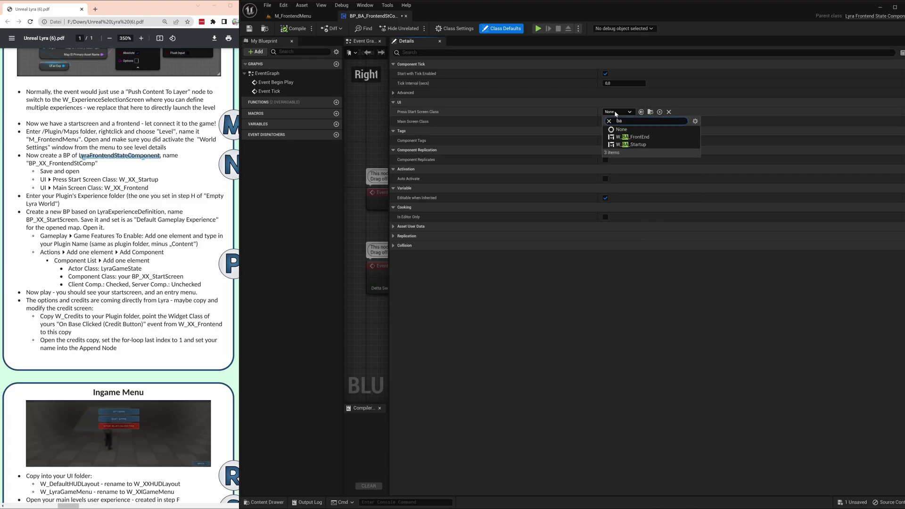
{"action": "left_click", "coordinate": [633, 145]}
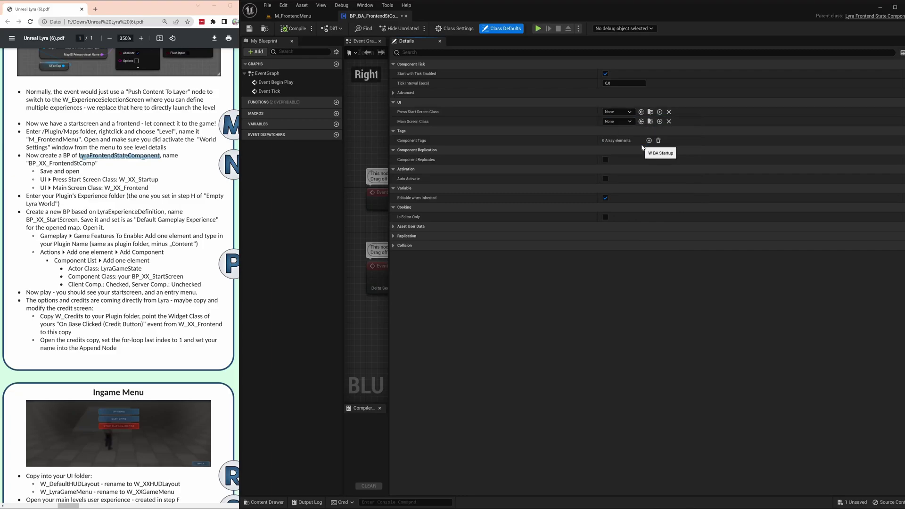
Set the Main Screen Class to W_BA_FrontEnd, then compile, save and close the blueprint.
{"action": "left_click", "coordinate": [623, 122]}
{"action": "type", "text": "bas"}
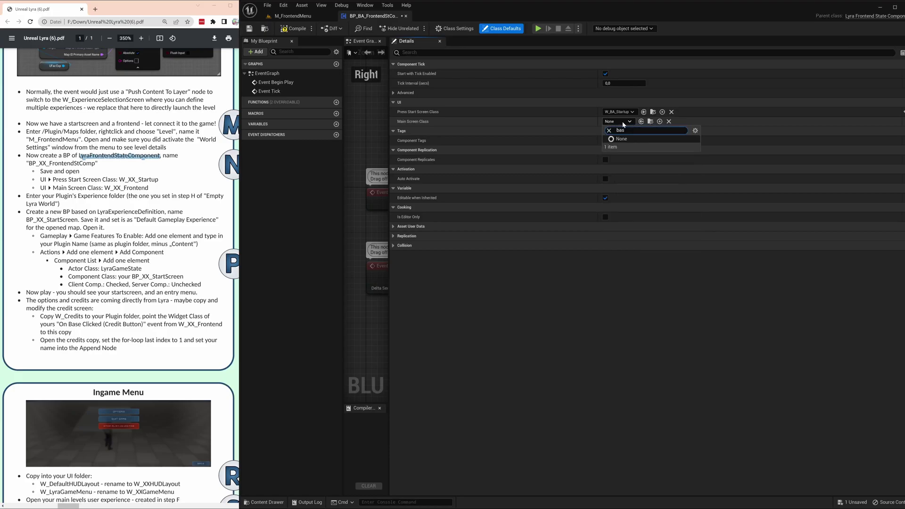
{"action": "key", "text": "BackSpace"}
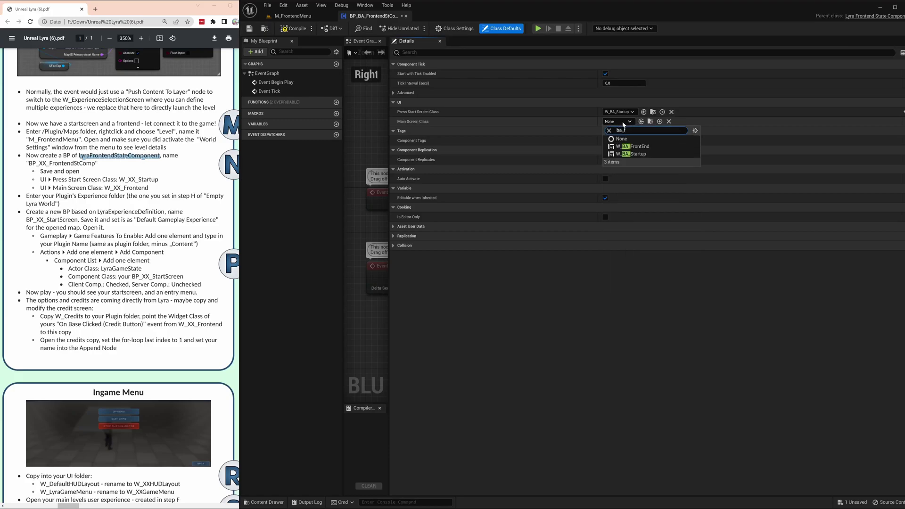
{"action": "type", "text": "_"}
{"action": "left_click", "coordinate": [632, 146]}
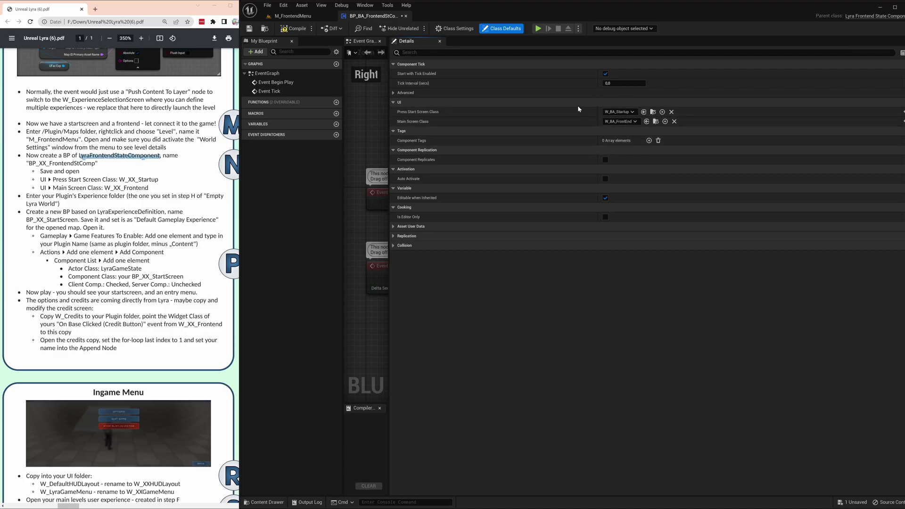
{"action": "left_click", "coordinate": [294, 29]}
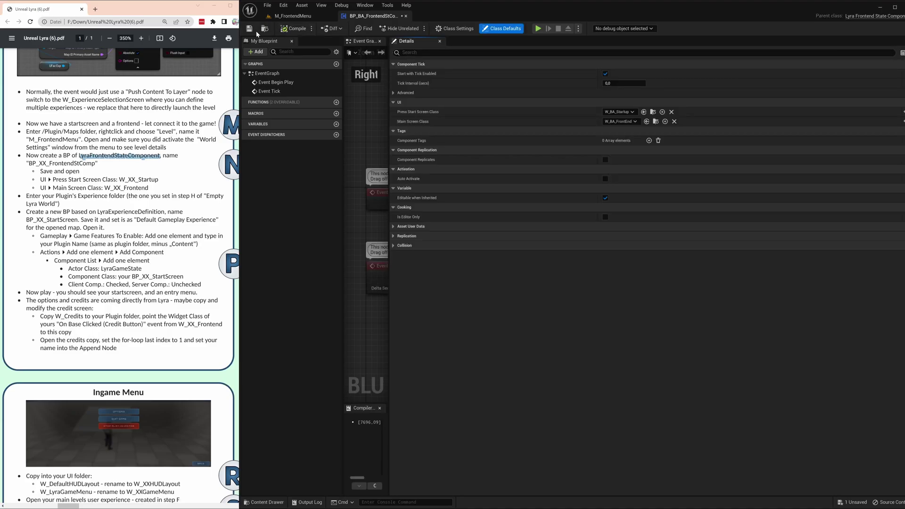
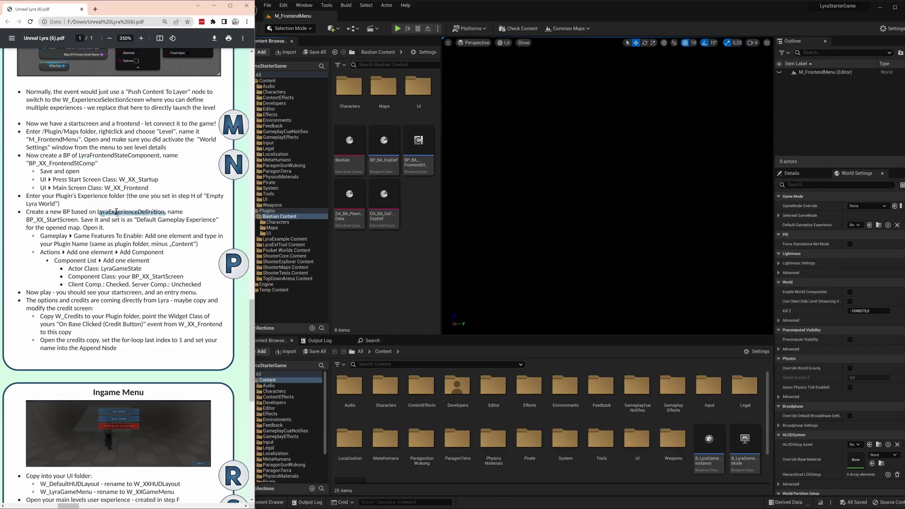
Create a blueprint class in the Bastian Content folder with parent LyraExperienceDefinition and name it BP_BA_StartScreen.
{"action": "left_click", "coordinate": [387, 259]}
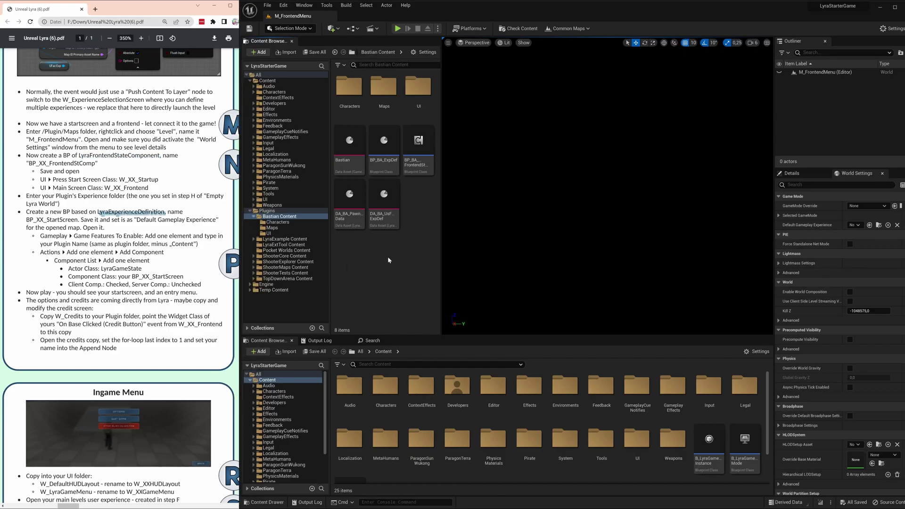
{"action": "right_click", "coordinate": [385, 257]}
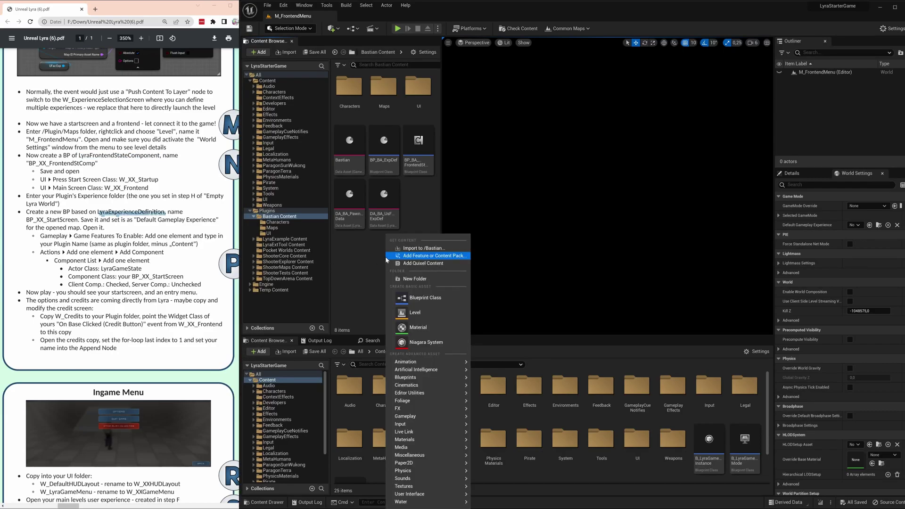
{"action": "left_click", "coordinate": [411, 298]}
{"action": "type", "text": "LyraExperienceDefinition"}
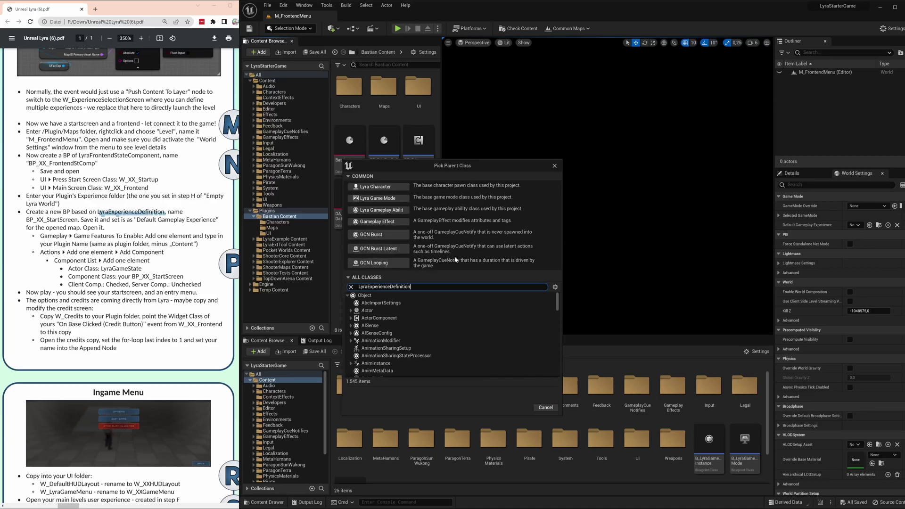
{"action": "left_click", "coordinate": [386, 318]}
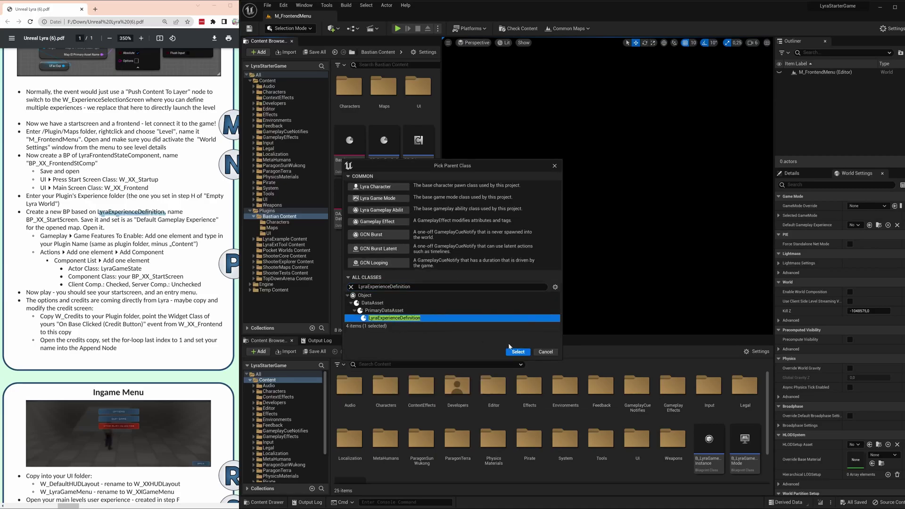
{"action": "left_click", "coordinate": [517, 351]}
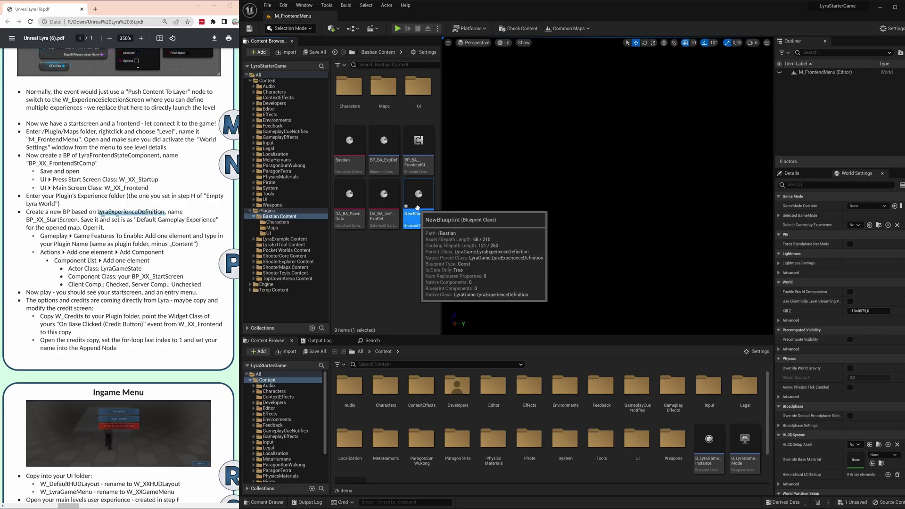
{"action": "type", "text": "B"}
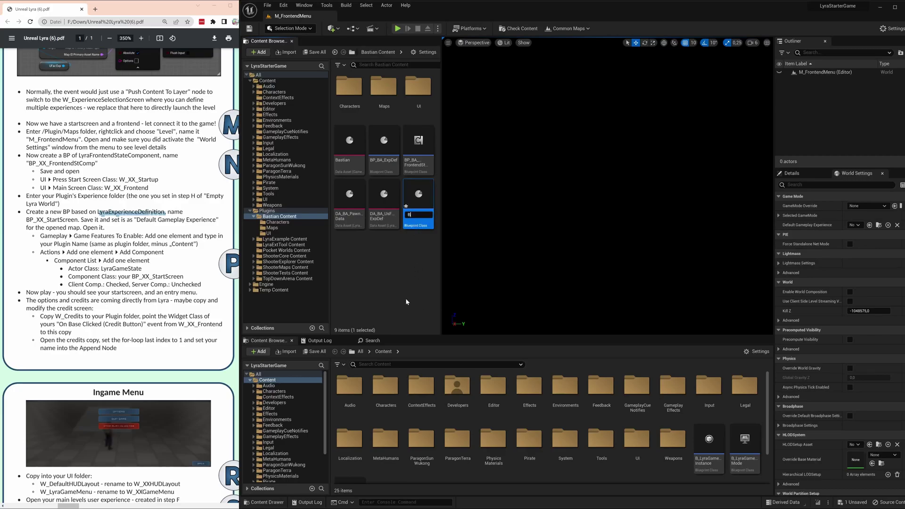
{"action": "type", "text": "P_BA"}
{"action": "type", "text": "_StartScree"}
{"action": "type", "text": "n"}
{"action": "key", "text": "Return"}
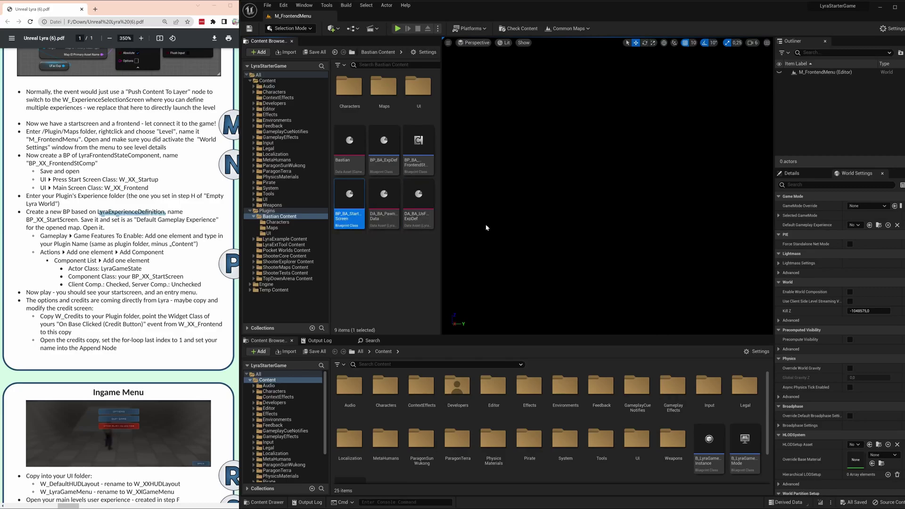
Set the Default Gameplay Experience of the M_FrontendMenu level to BP_BA_StartScreen.
{"action": "left_click", "coordinate": [857, 226]}
{"action": "type", "text": "ba_"}
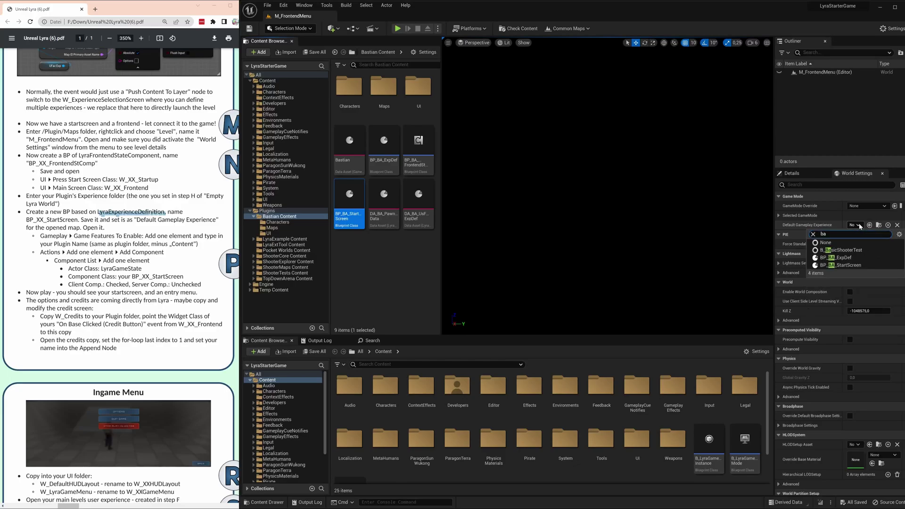
{"action": "left_click", "coordinate": [858, 257]}
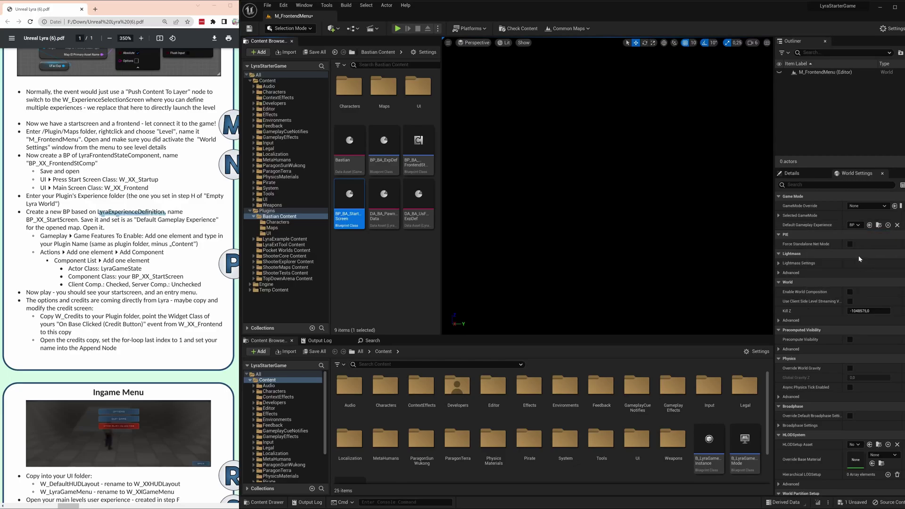
{"action": "left_click", "coordinate": [378, 271]}
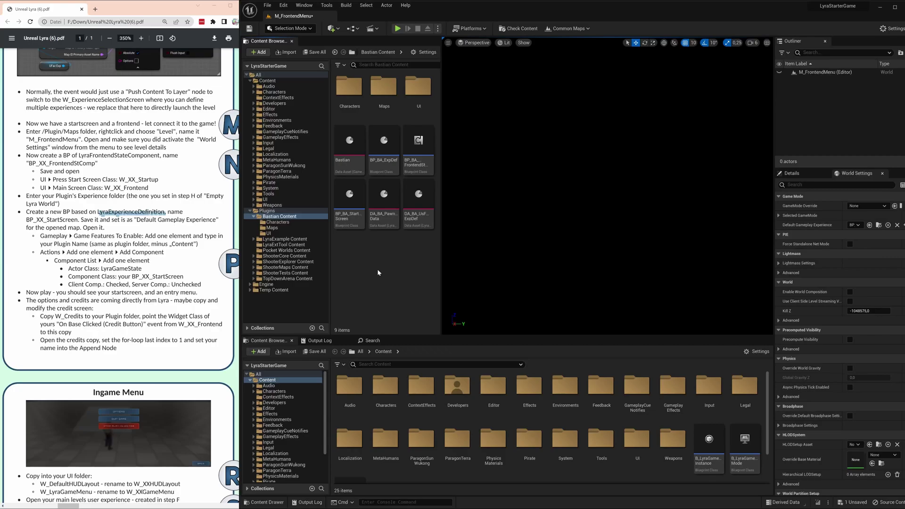
Open BP_BA_StartScreen and add Bastian as an element under Game Features to Enable.
{"action": "left_click", "coordinate": [94, 218]}
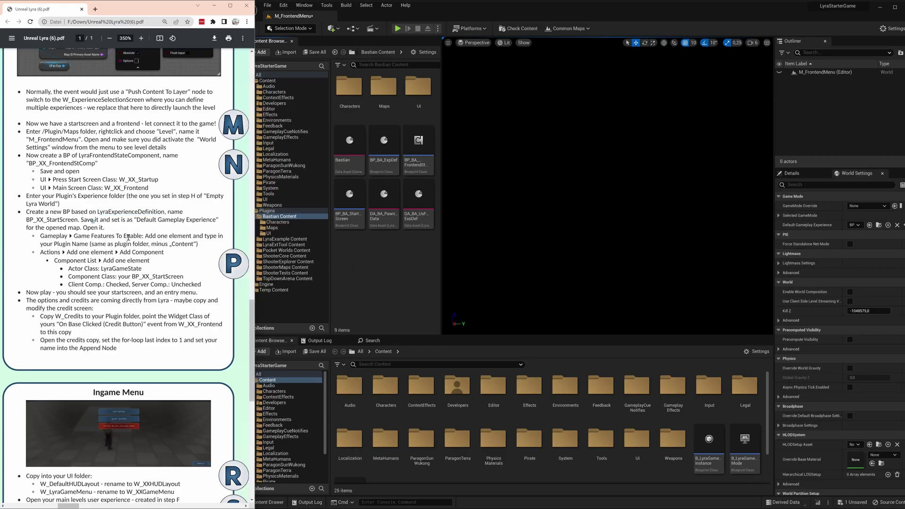
{"action": "scroll", "coordinate": [128, 237], "scroll_direction": "down", "scroll_amount": 1}
{"action": "double_click", "coordinate": [357, 199]}
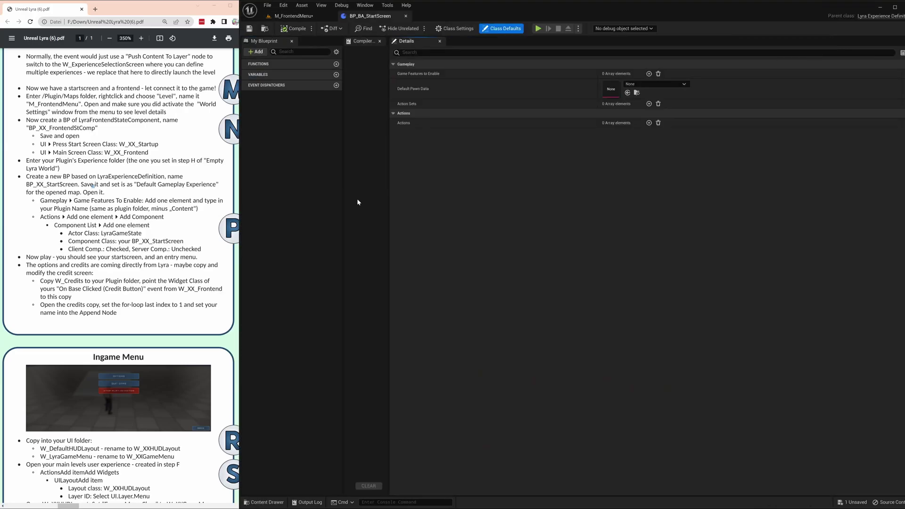
{"action": "left_click", "coordinate": [649, 74]}
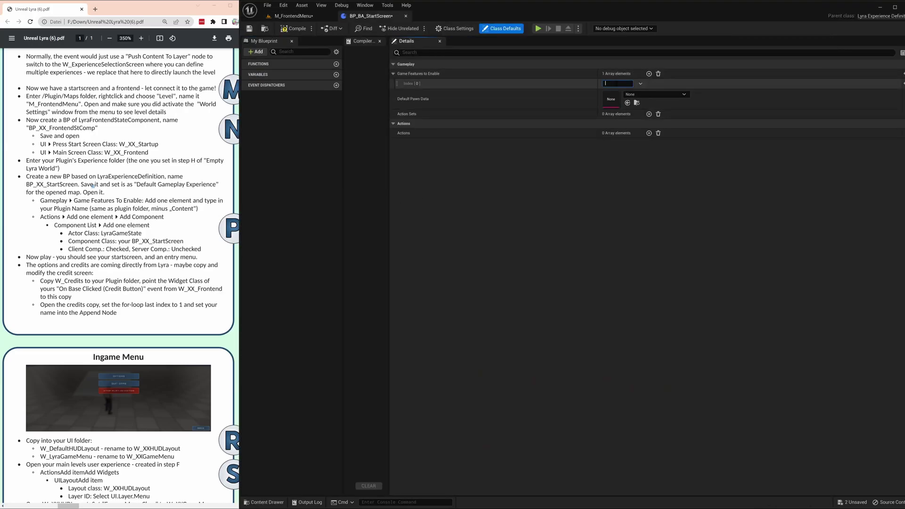
{"action": "key", "text": "ctrl+a"}
Add an Add Components action to BP_BA_StartScreen and give its Component List one element.
{"action": "left_click", "coordinate": [648, 134]}
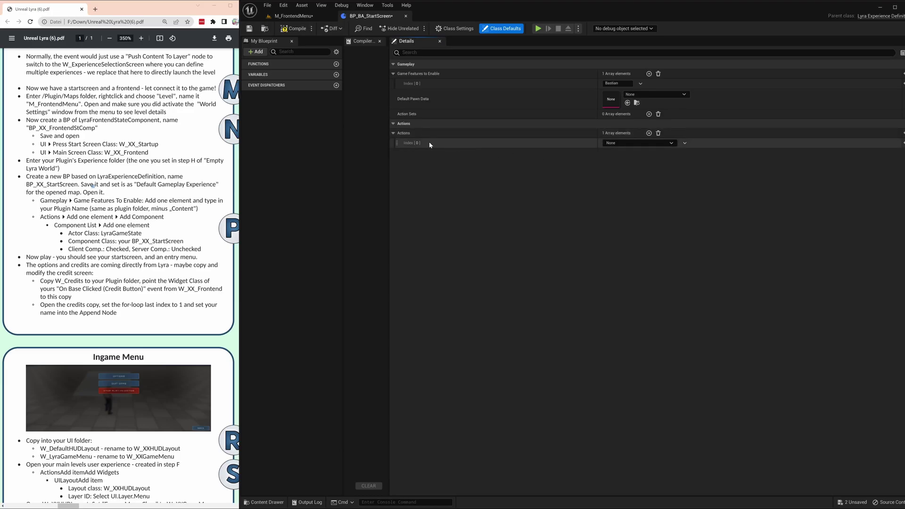
{"action": "left_click", "coordinate": [648, 144]}
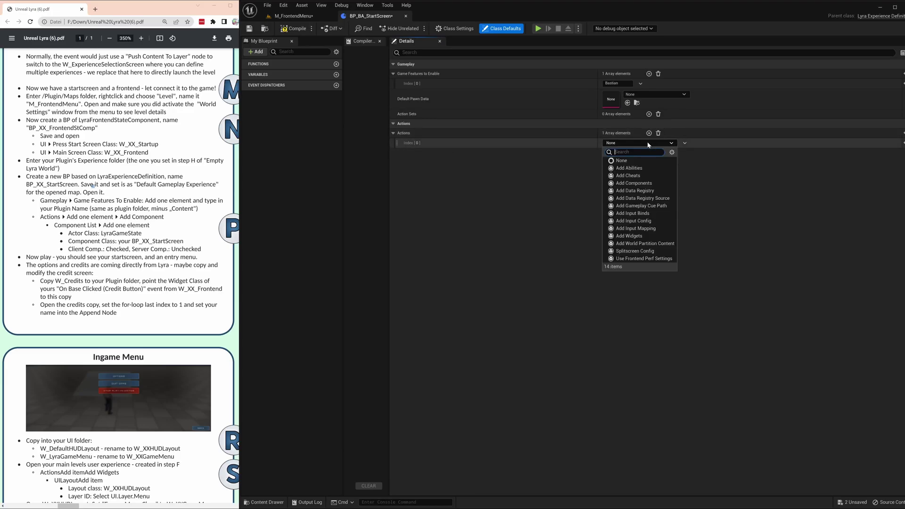
{"action": "left_click", "coordinate": [633, 183]}
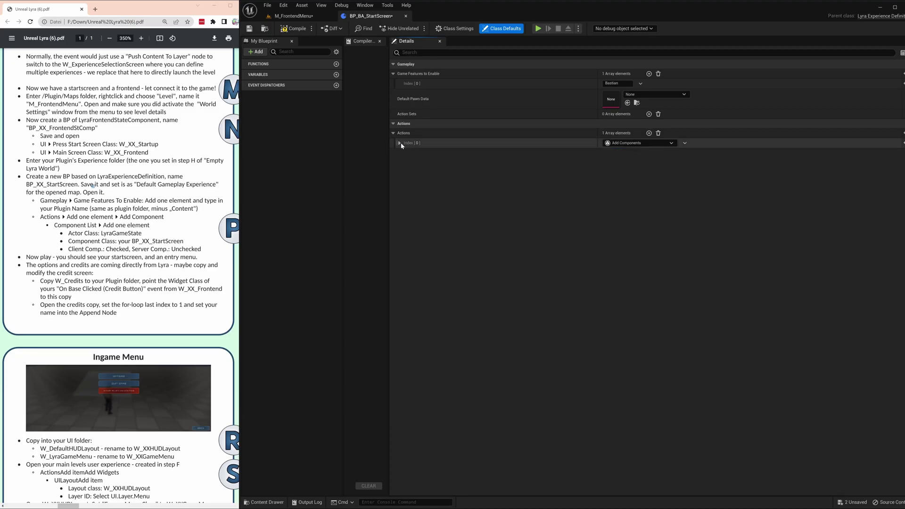
{"action": "left_click", "coordinate": [399, 143]}
{"action": "left_click", "coordinate": [404, 153]}
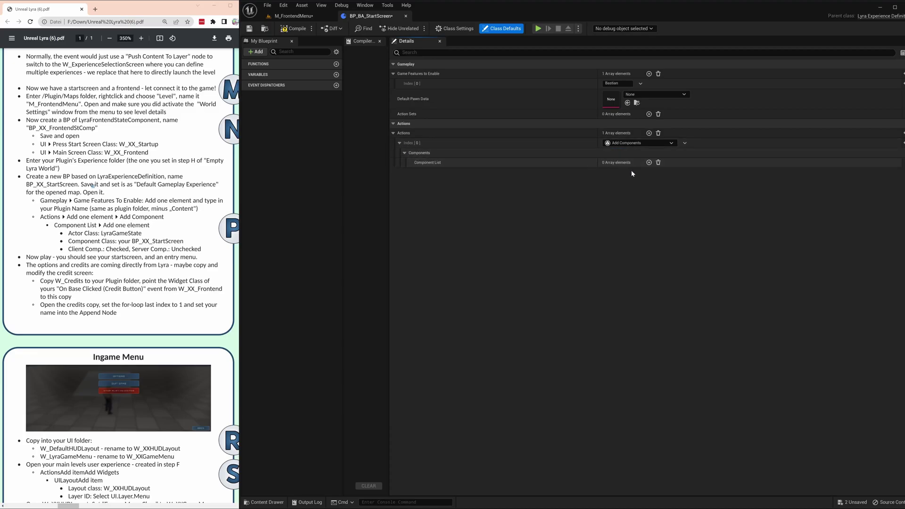
{"action": "left_click", "coordinate": [648, 162]}
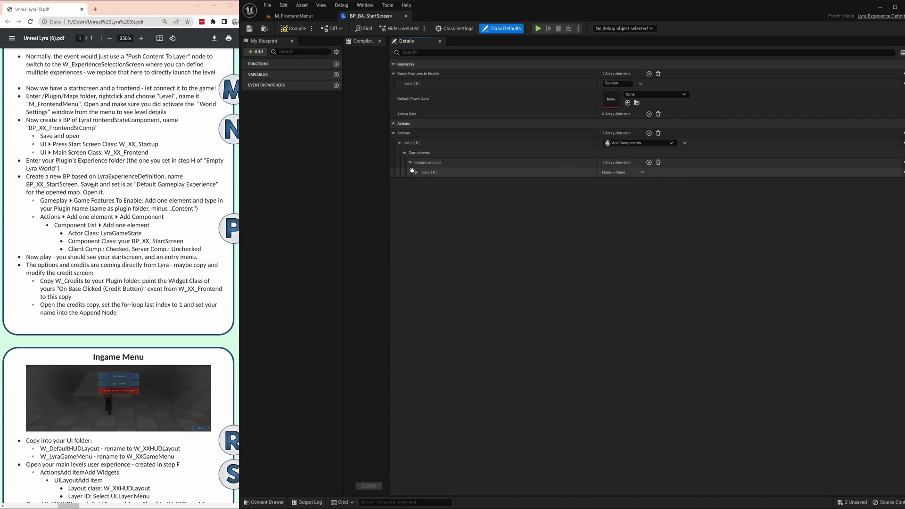
{"action": "left_click", "coordinate": [416, 173]}
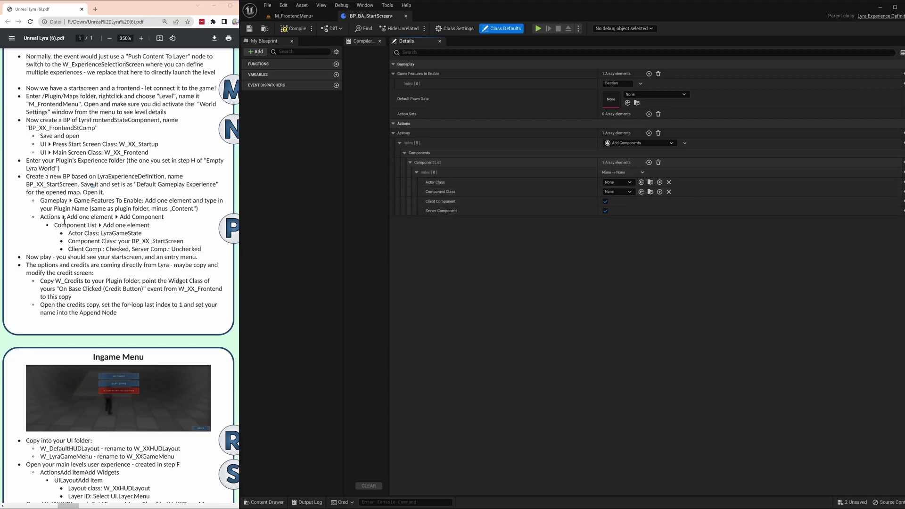
Set the component entry's Actor Class to LyraGameState, copying the class name from the PDF guide.
{"action": "left_click", "coordinate": [117, 233]}
{"action": "key", "text": "ctrl+a"}
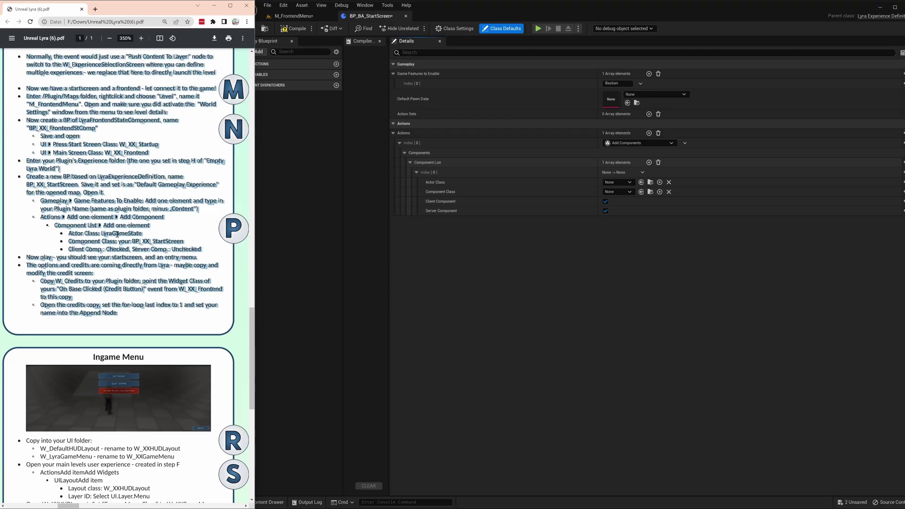
{"action": "left_click", "coordinate": [117, 233]}
{"action": "double_click", "coordinate": [130, 233]}
{"action": "key", "text": "ctrl+c"}
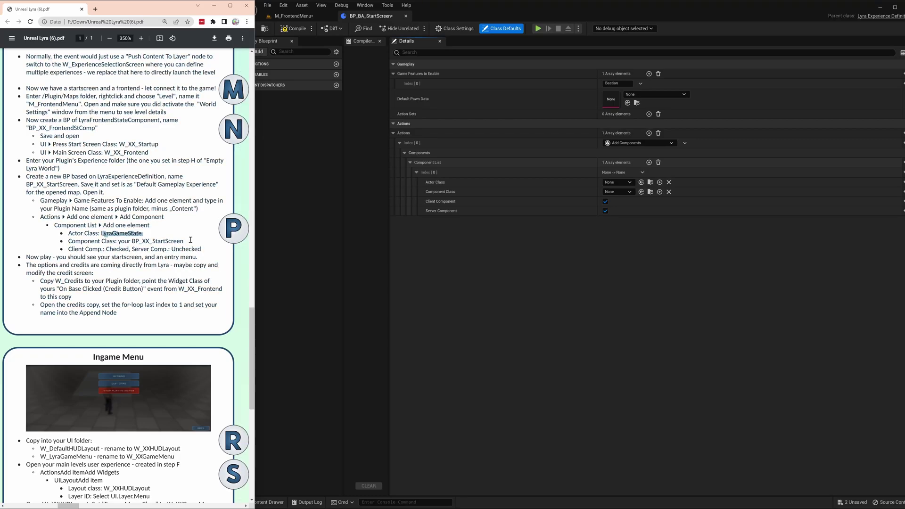
{"action": "left_click", "coordinate": [622, 183]}
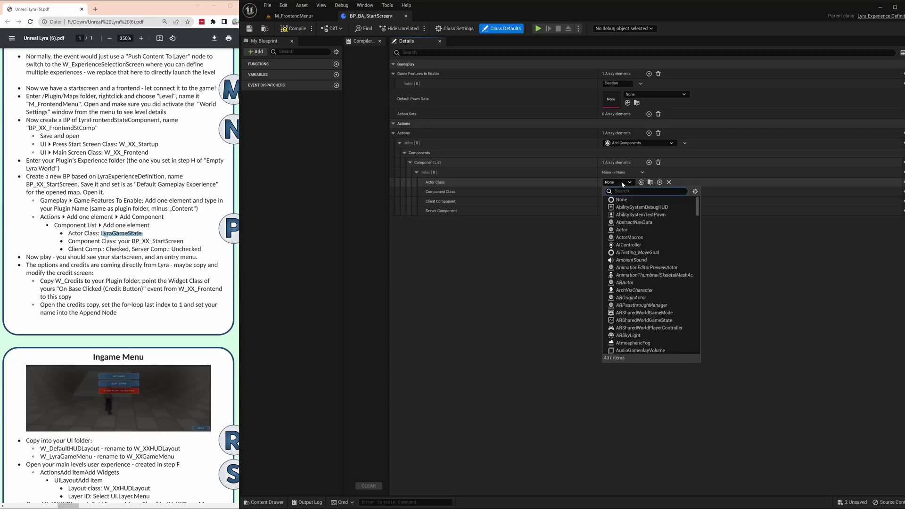
{"action": "key", "text": "ctrl+v"}
{"action": "left_click", "coordinate": [634, 199]}
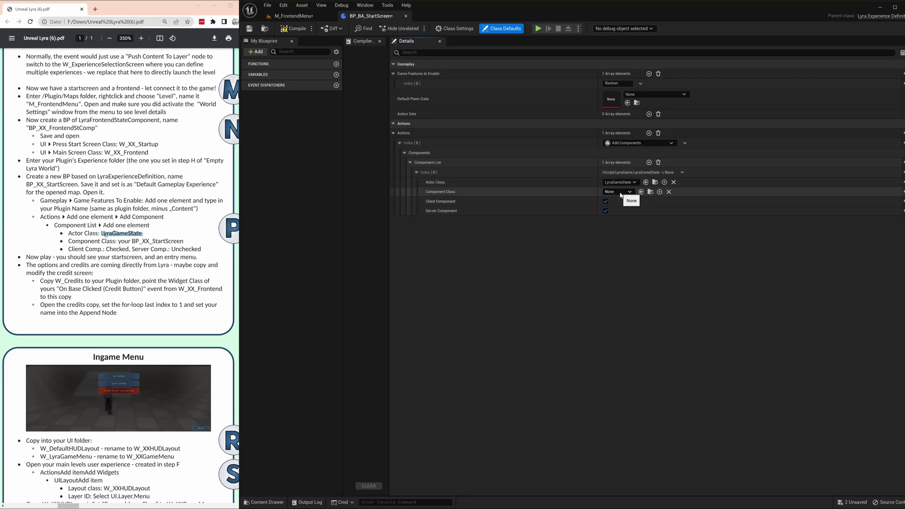
Set the Component Class to BP_BA_FrontendStComp and disable Server Component for this entry.
{"action": "left_click", "coordinate": [620, 193]}
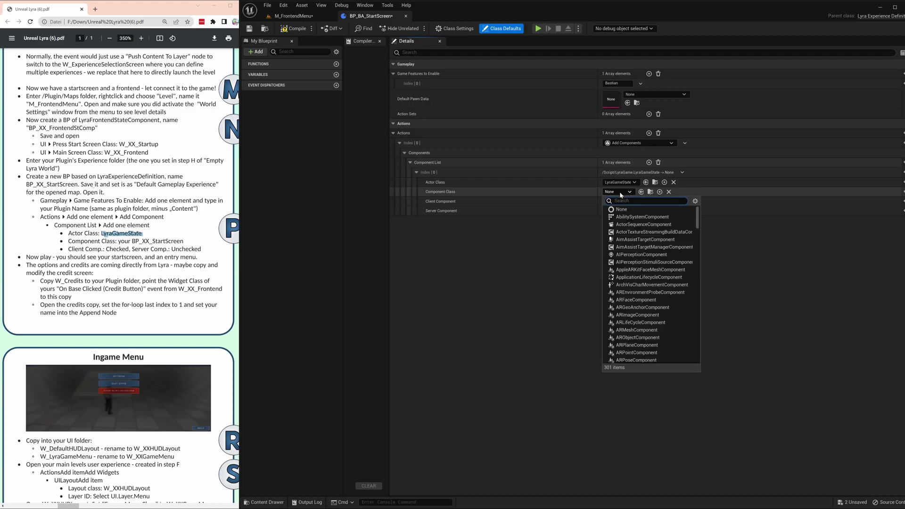
{"action": "type", "text": "ba_"}
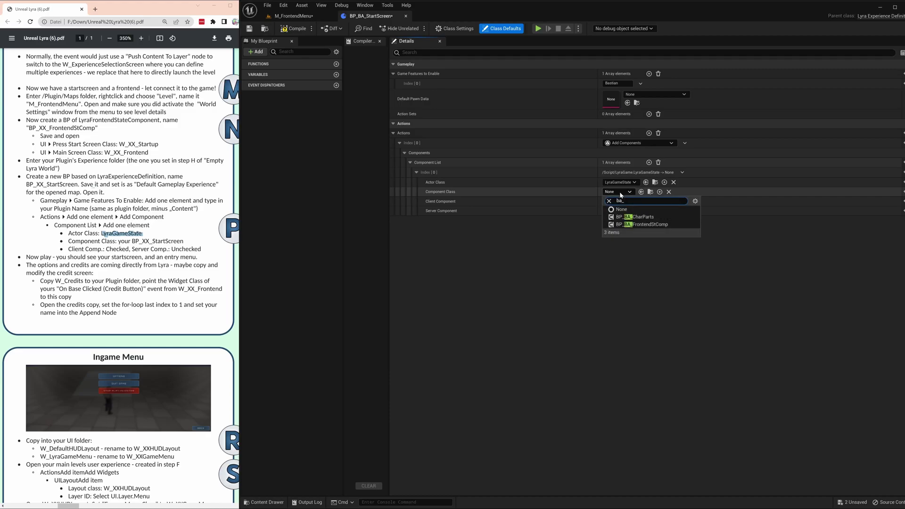
{"action": "left_click", "coordinate": [640, 225]}
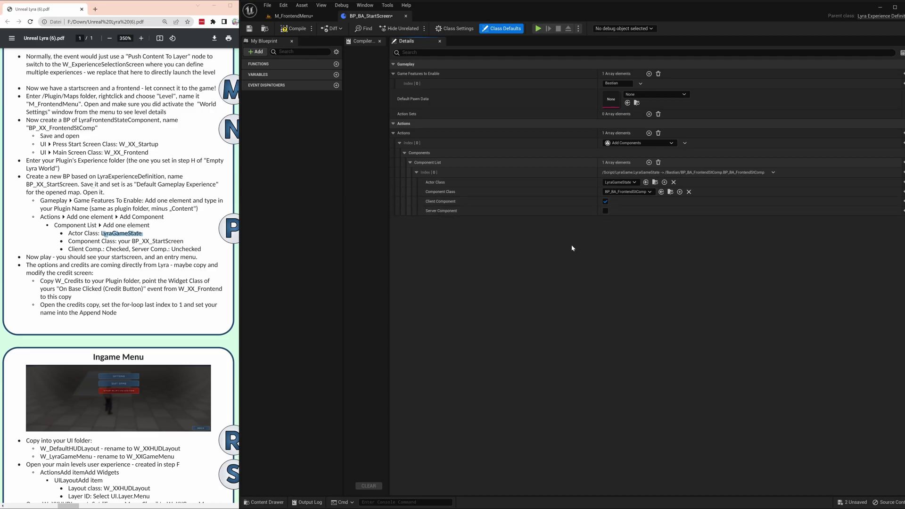
Compile, save and close the BP_BA_StartScreen blueprint.
{"action": "left_click", "coordinate": [294, 28]}
{"action": "left_click", "coordinate": [249, 29]}
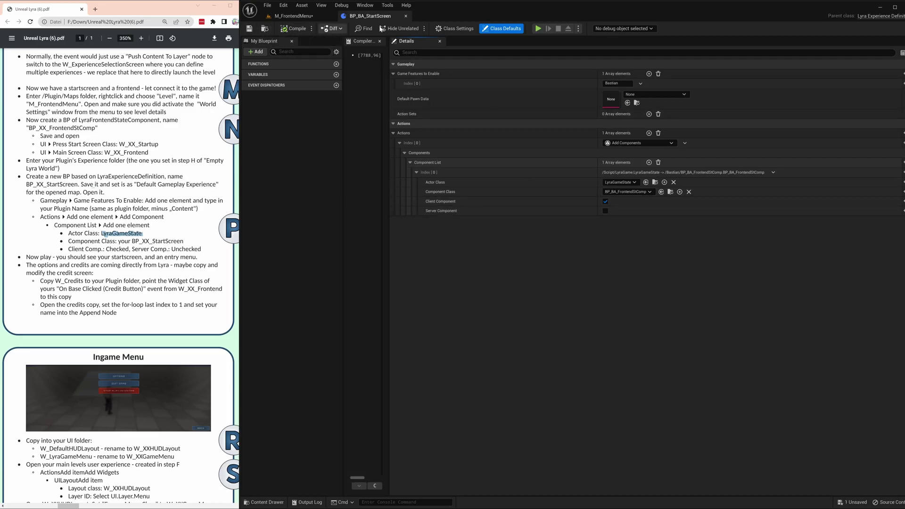
{"action": "left_click", "coordinate": [406, 18]}
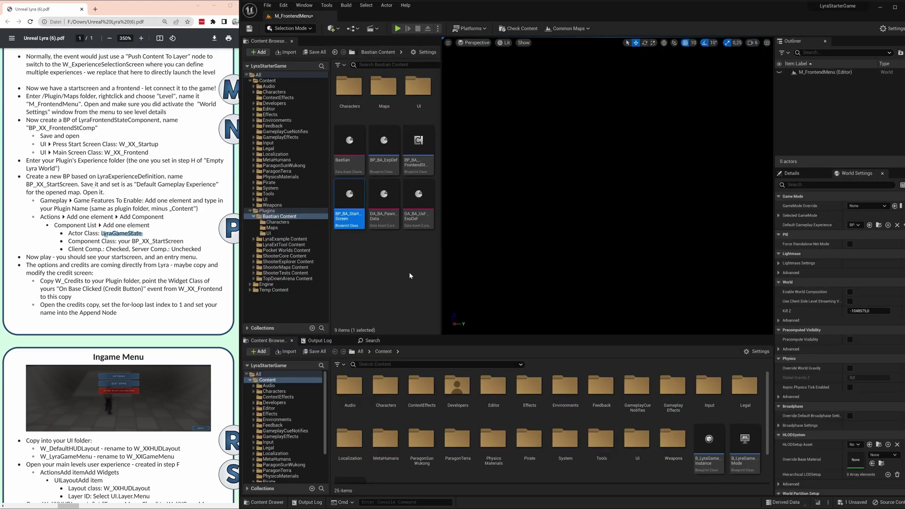
Play the M_FrontendMenu level, start the game from its menu and test the character's walking and crouching.
{"action": "left_click", "coordinate": [398, 29]}
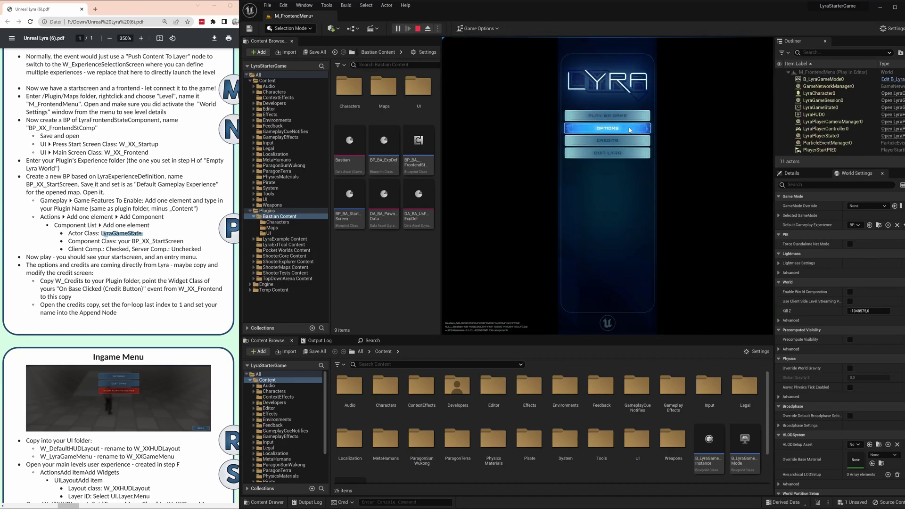
{"action": "left_click", "coordinate": [619, 116]}
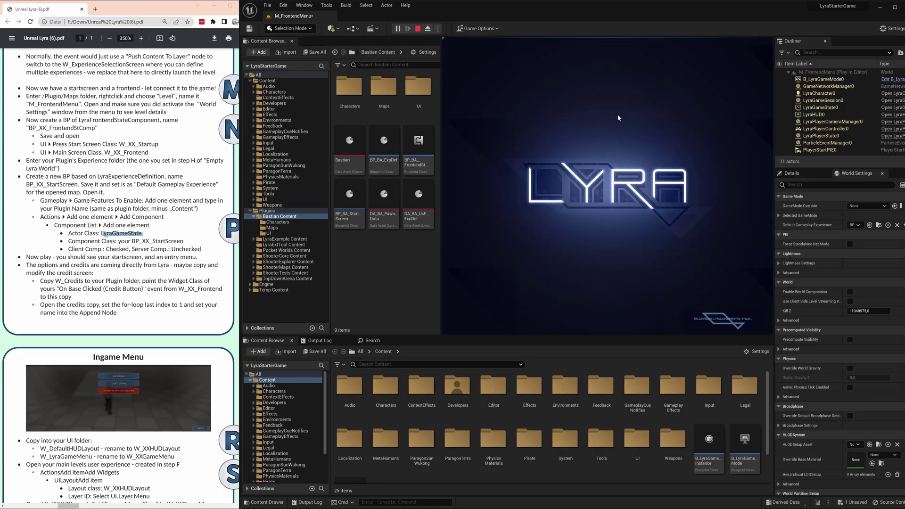
{"action": "key", "text": "w"}
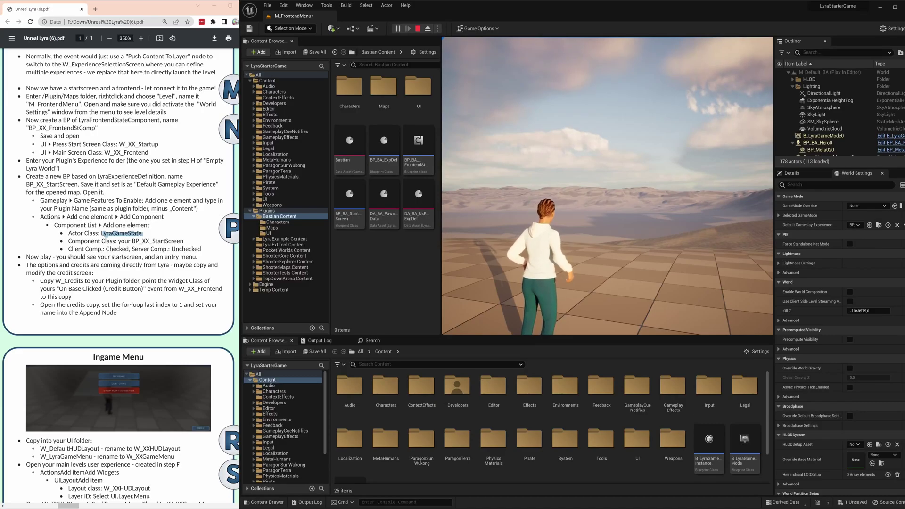
{"action": "key", "text": "c"}
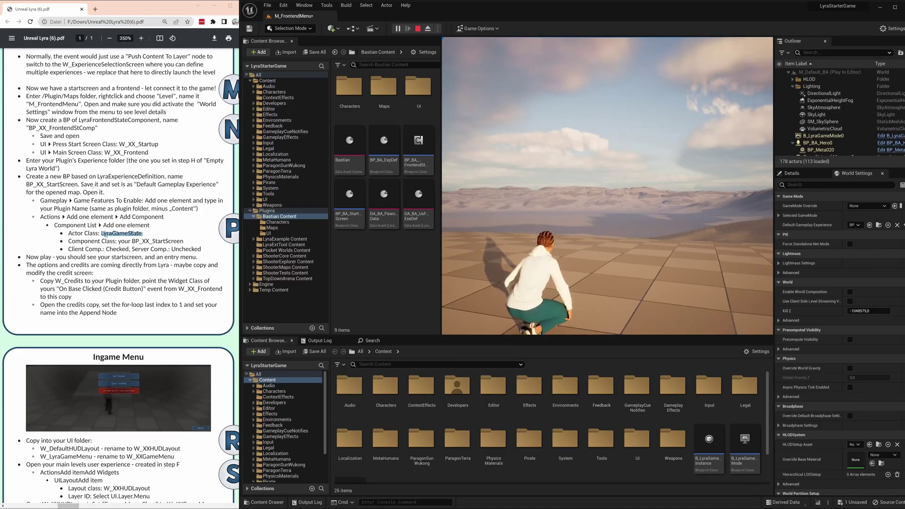
{"action": "key", "text": "c"}
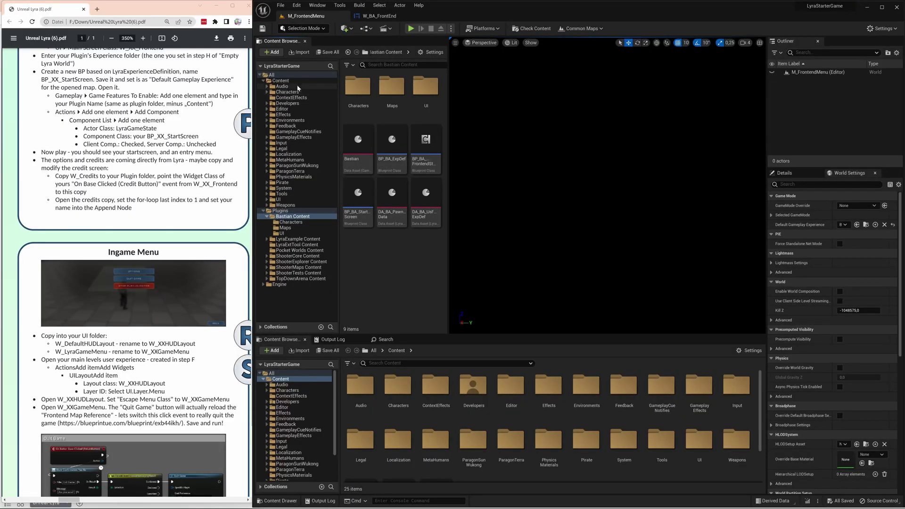
Copy the W_Credits widget into the Bastian Content UI folder and name the copy W_BA_Credits.
{"action": "left_click", "coordinate": [281, 81]}
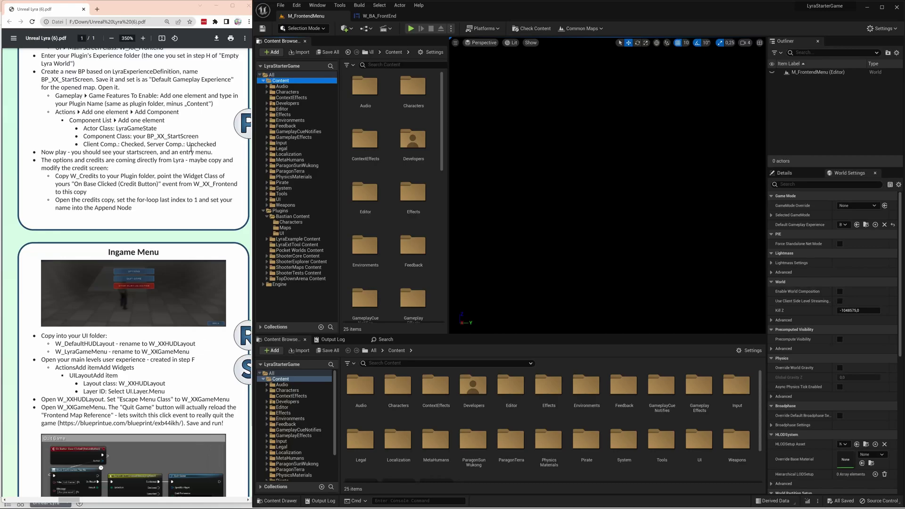
{"action": "left_click", "coordinate": [386, 65]}
{"action": "type", "text": "w_cred"}
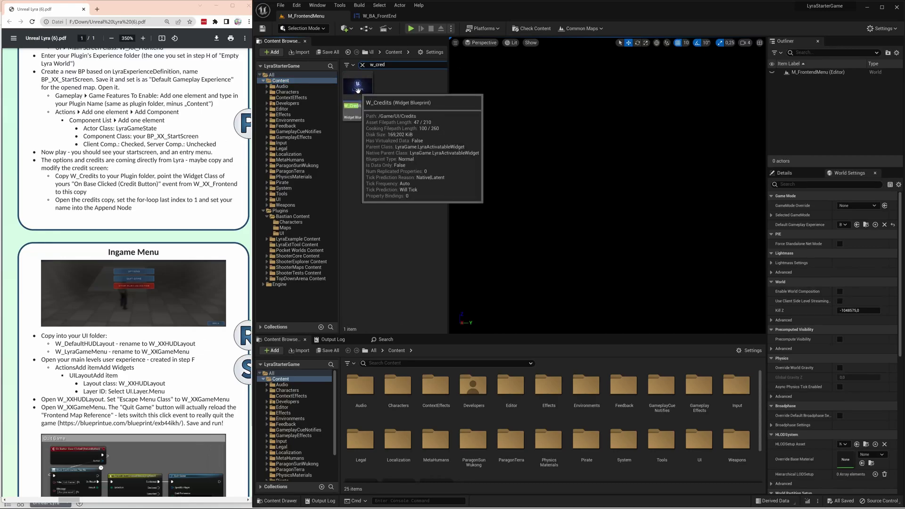
{"action": "left_click_drag", "start_coordinate": [357, 89], "coordinate": [282, 233]}
{"action": "left_click", "coordinate": [316, 254]}
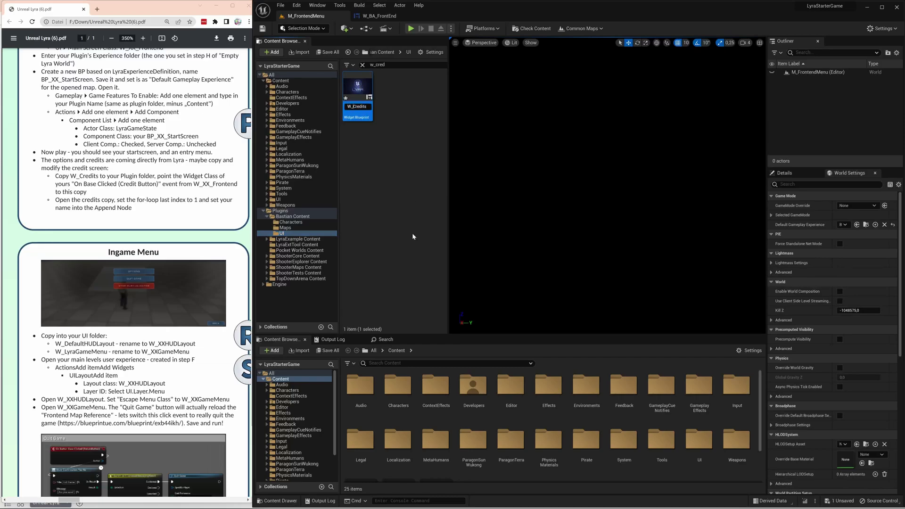
{"action": "type", "text": "W_BA_Credits"}
{"action": "key", "text": "Return"}
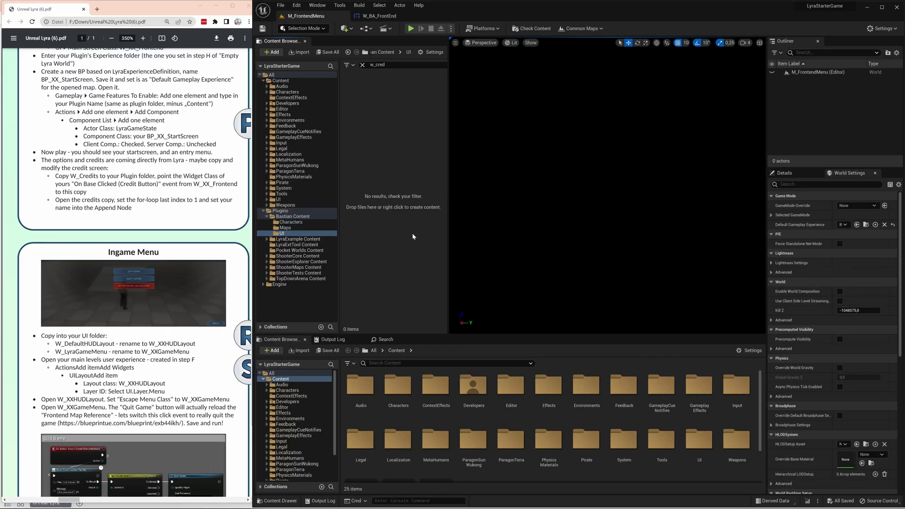
Open the event graph of W_BA_Credits and set the For Loop's Last Index to 1.
{"action": "left_click", "coordinate": [363, 65]}
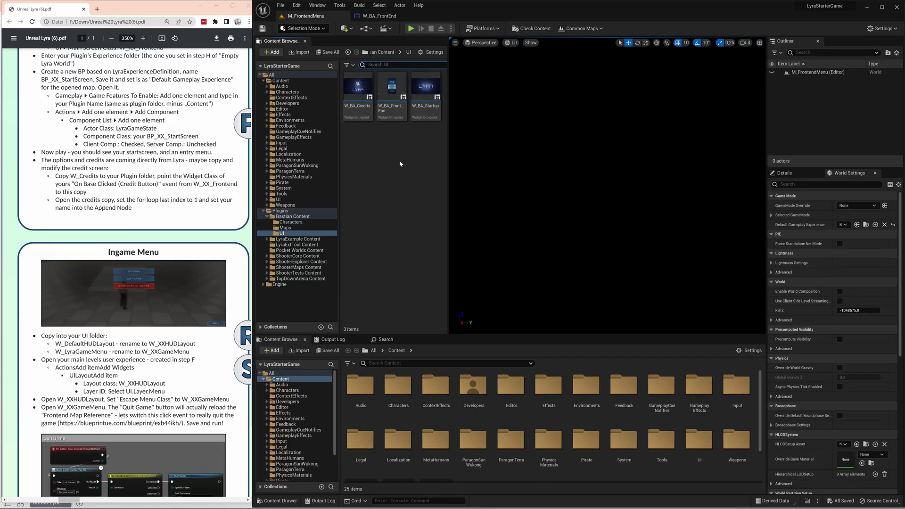
{"action": "double_click", "coordinate": [357, 86]}
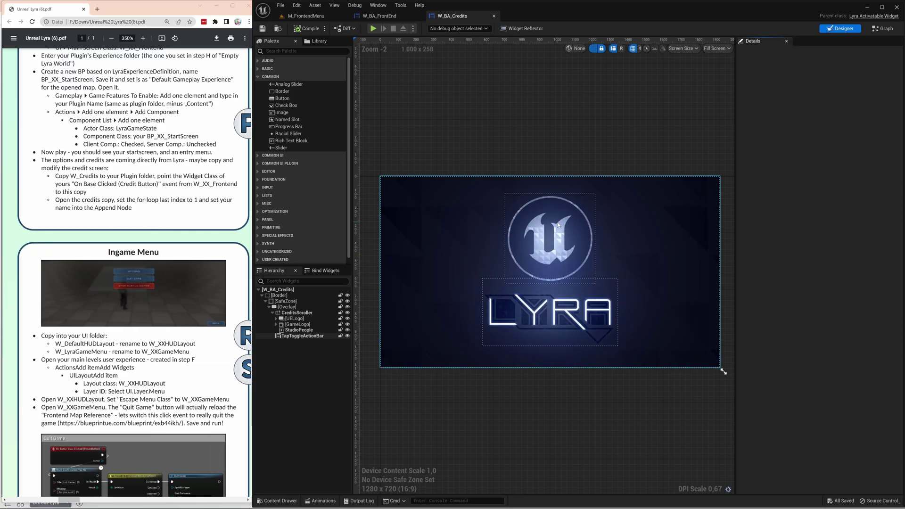
{"action": "left_click", "coordinate": [882, 29]}
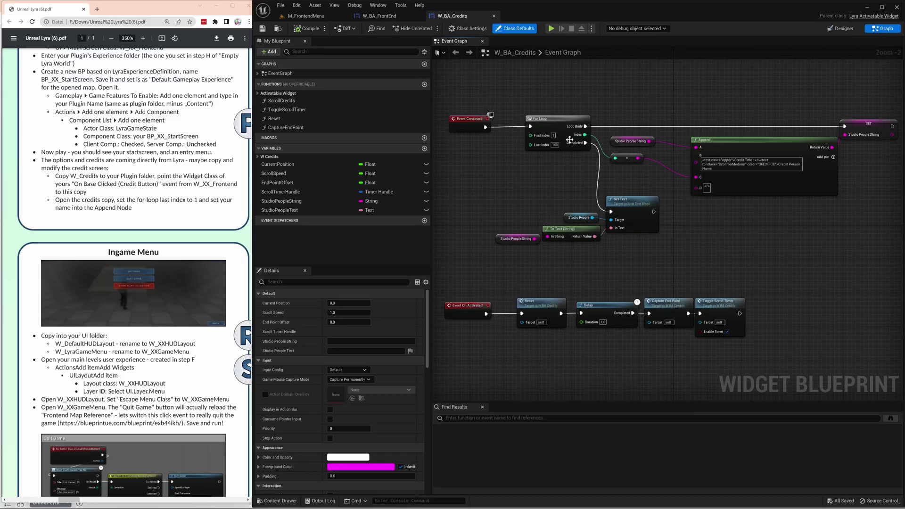
{"action": "double_click", "coordinate": [555, 145]}
{"action": "type", "text": "1"}
{"action": "left_click", "coordinate": [574, 165]}
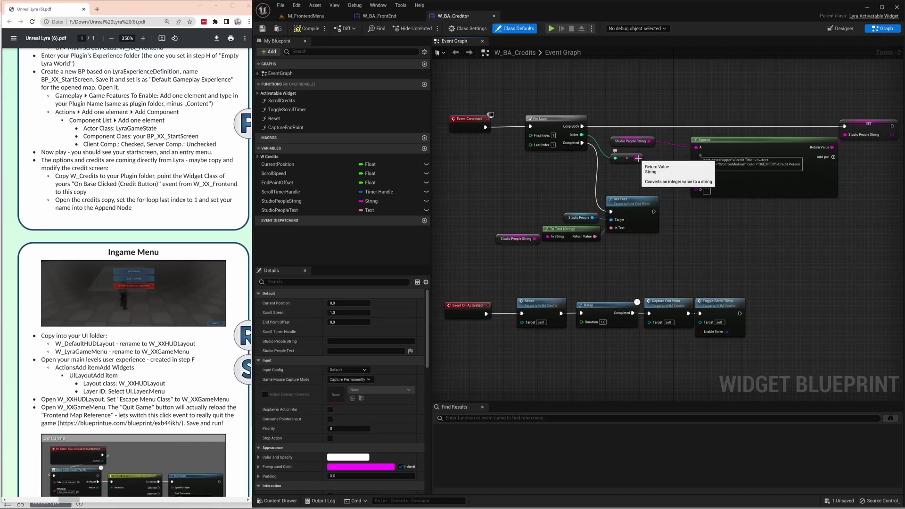
Disconnect the index string from the Append node, replace its placeholder credit person name with the developer's name, and compile and save W_BA_Credits.
{"action": "left_click", "coordinate": [638, 159], "text": "alt"}
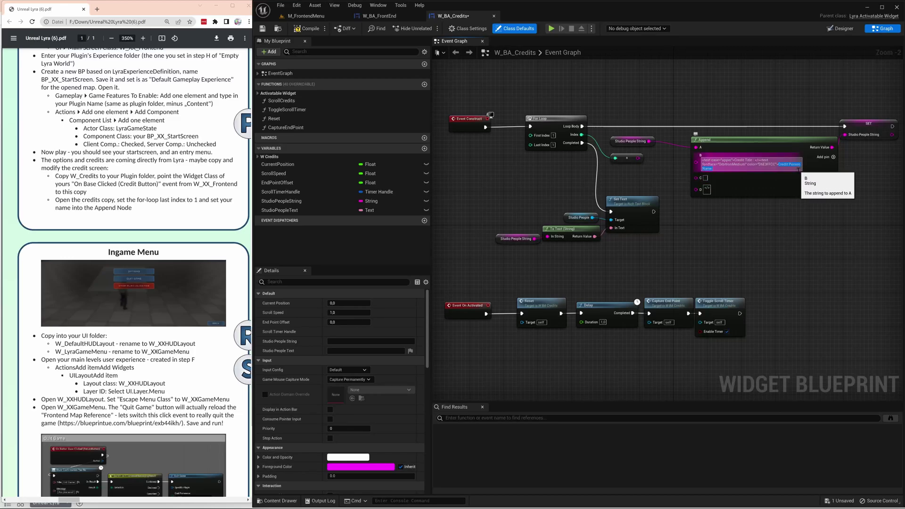
{"action": "left_click_drag", "start_coordinate": [778, 164], "coordinate": [712, 169]}
{"action": "type", "text": "Bastian Dev"}
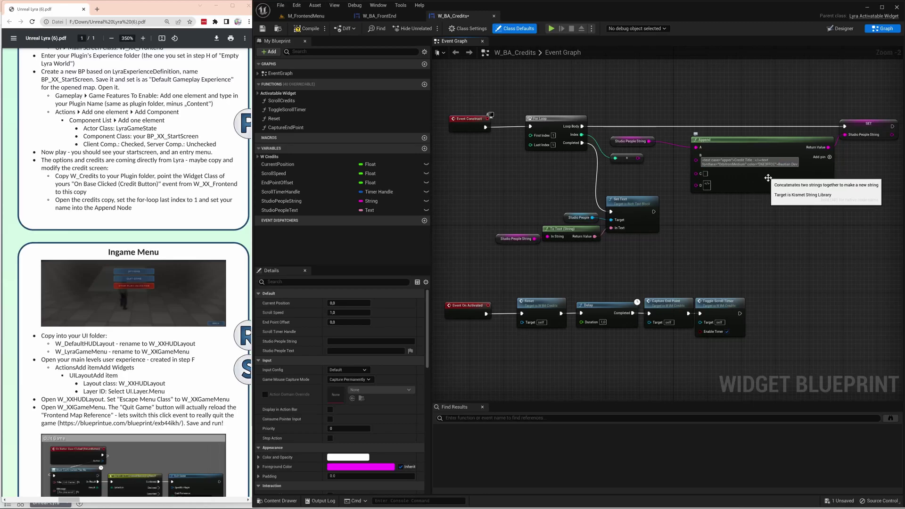
{"action": "left_click", "coordinate": [741, 230]}
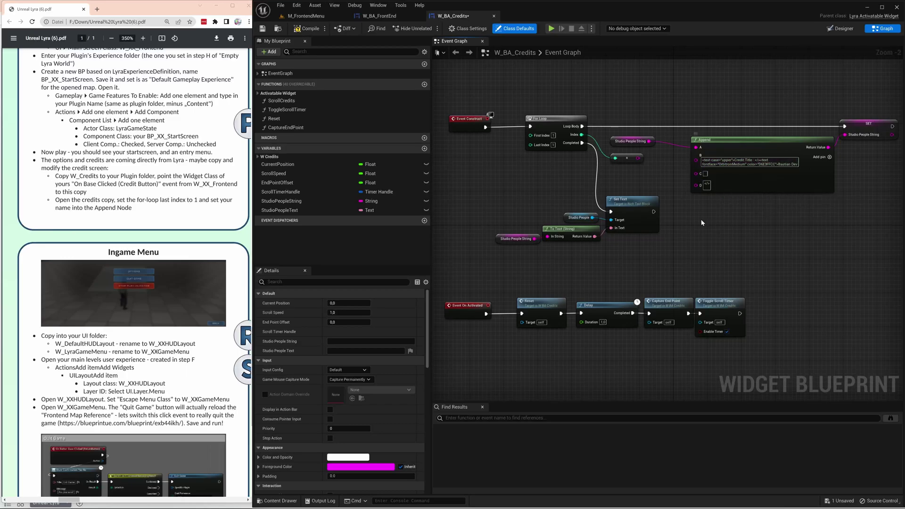
{"action": "left_click", "coordinate": [309, 28]}
{"action": "key", "text": "ctrl+s"}
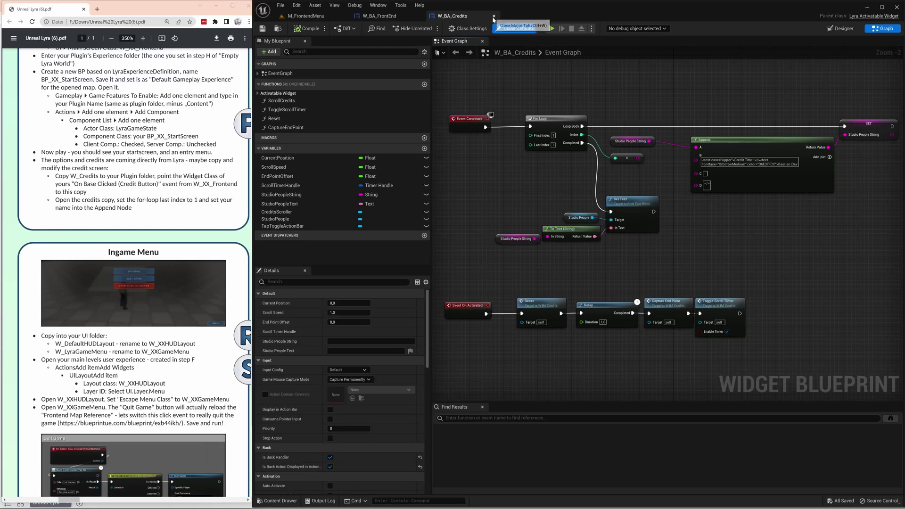
Close the W_BA_Credits and W_BA_FrontEnd editors, reopen W_BA_FrontEnd from the UI folder, select its Credits button and show the event graph.
{"action": "left_click", "coordinate": [494, 16]}
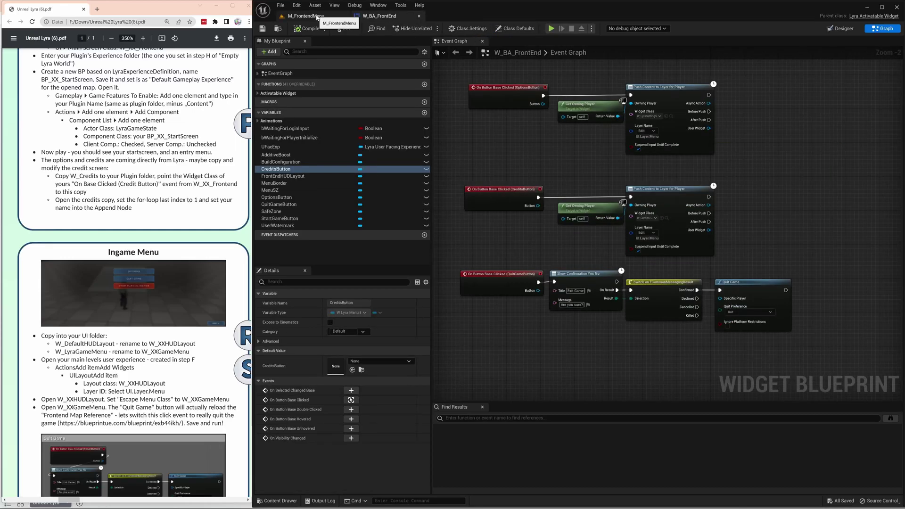
{"action": "left_click", "coordinate": [419, 16]}
{"action": "left_click", "coordinate": [399, 197]}
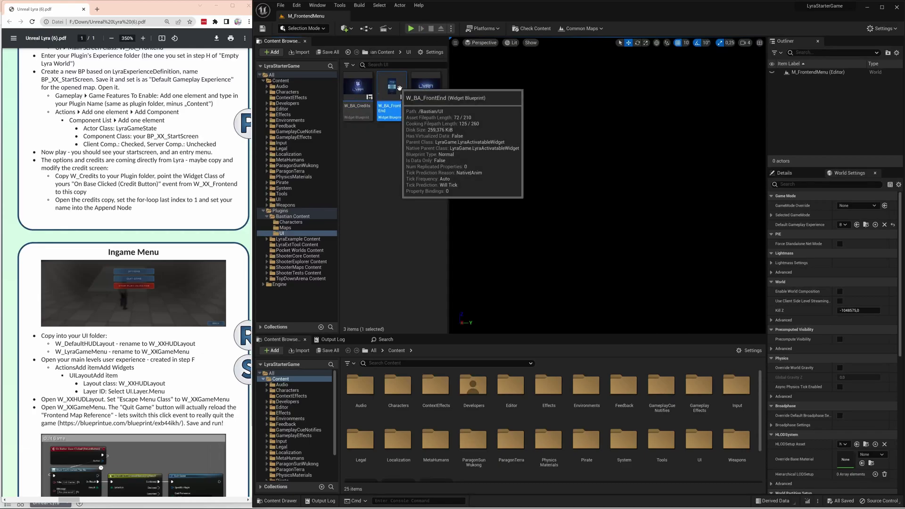
{"action": "double_click", "coordinate": [397, 85]}
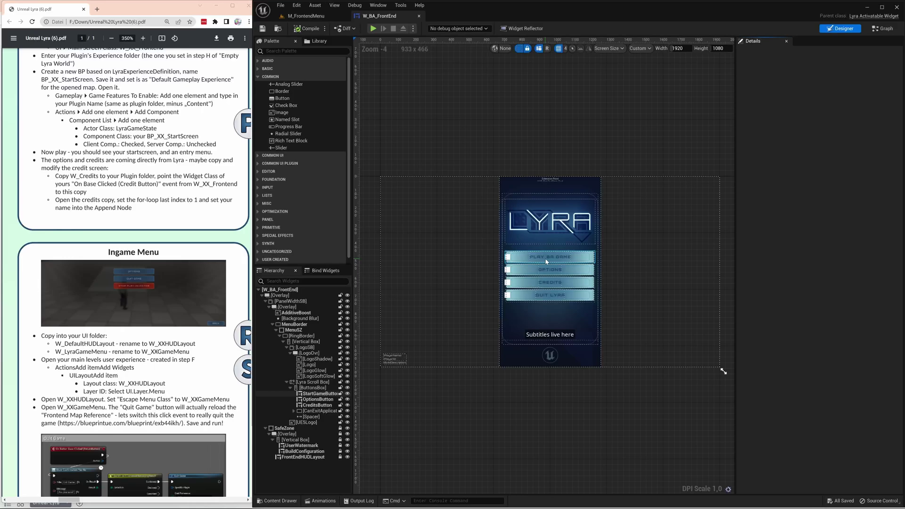
{"action": "left_click", "coordinate": [555, 287]}
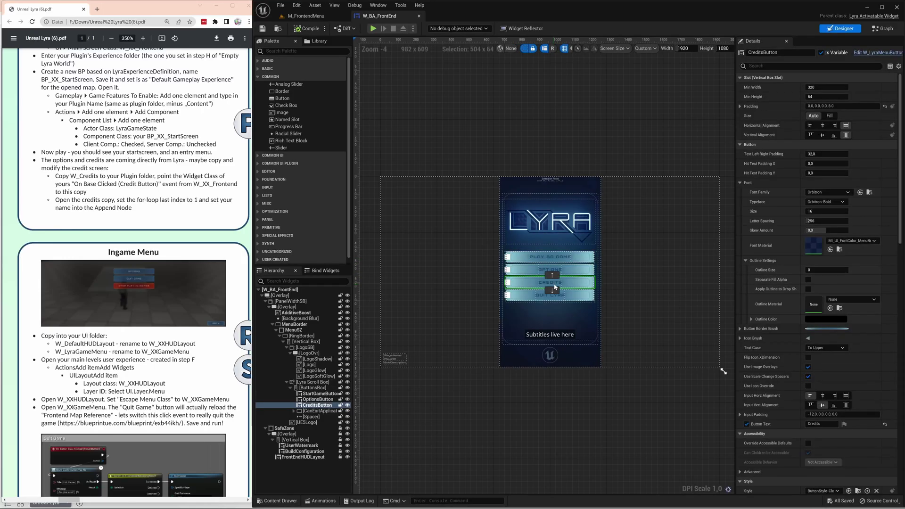
{"action": "left_click", "coordinate": [884, 28]}
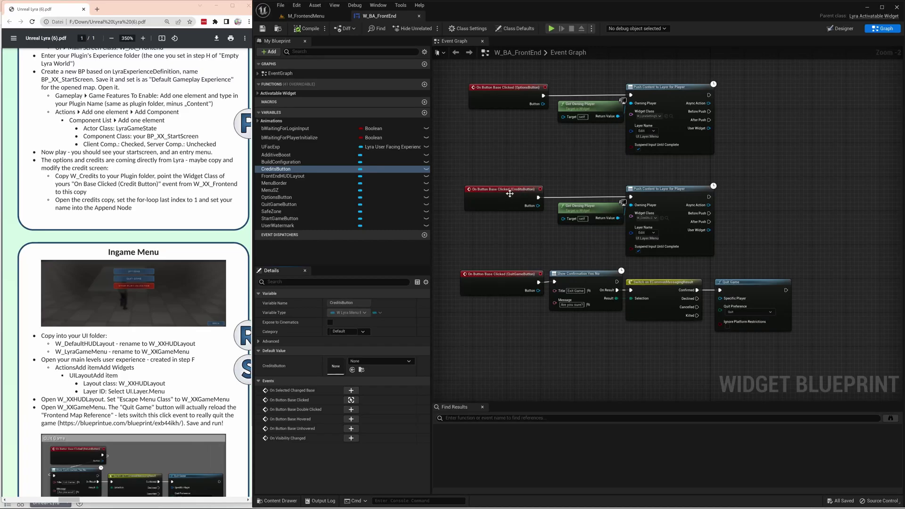
Set the Widget Class of the CreditsButton event's Push Content to Layer for Player node to W_BA_Credits and save W_BA_FrontEnd.
{"action": "left_click", "coordinate": [502, 193]}
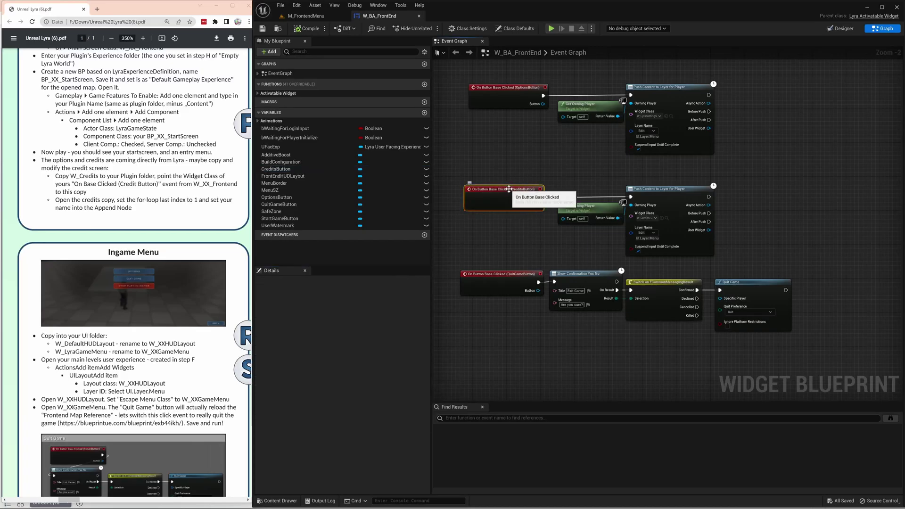
{"action": "left_click", "coordinate": [655, 219]}
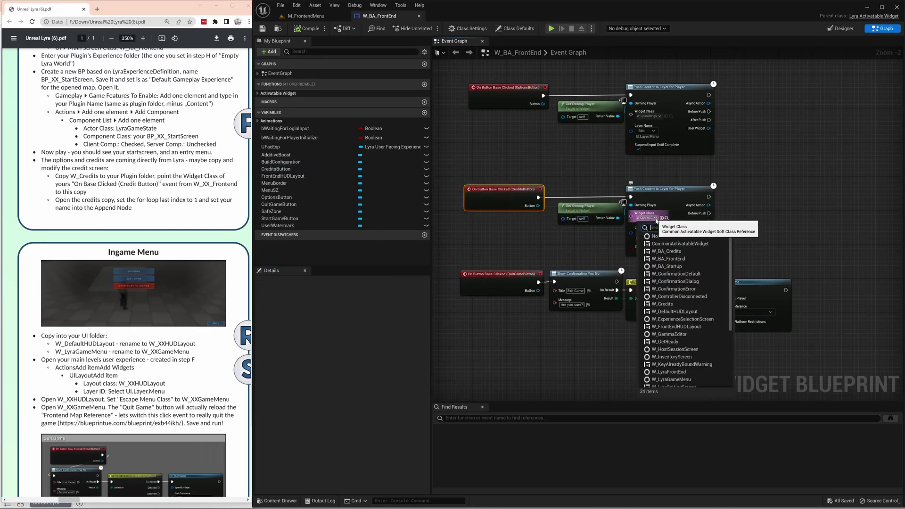
{"action": "type", "text": "cred"}
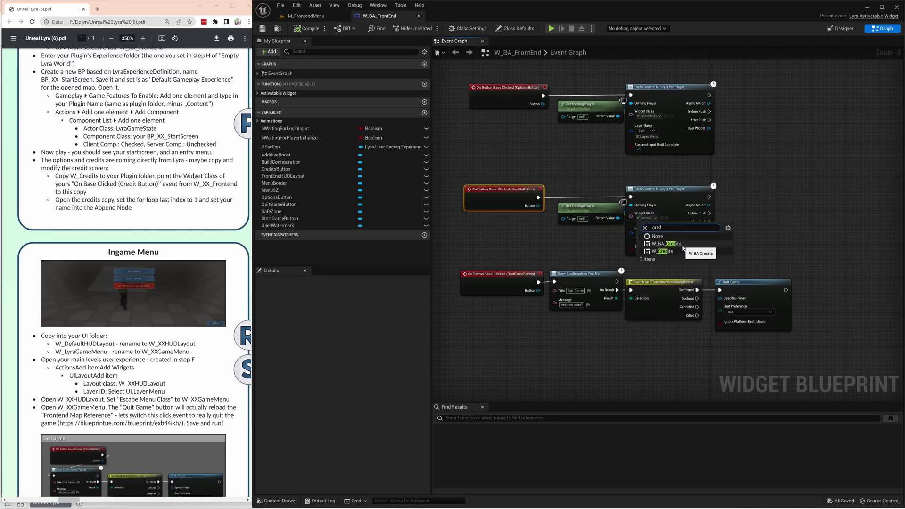
{"action": "left_click", "coordinate": [667, 244]}
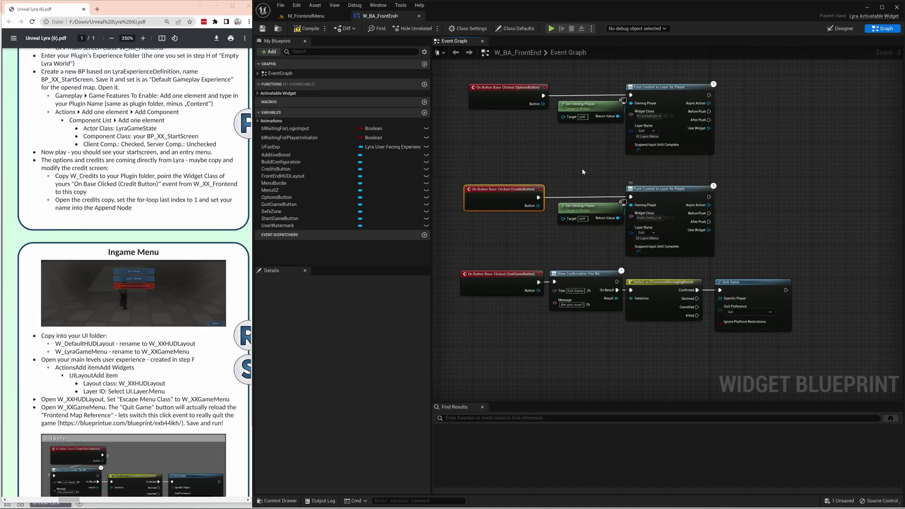
{"action": "left_click", "coordinate": [540, 129]}
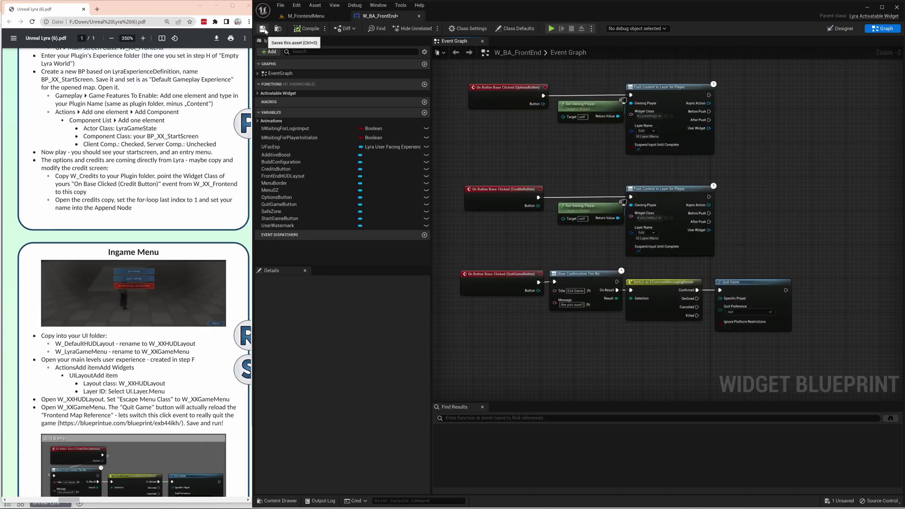
Play the M_FrontendMenu level, open and leave the options screen, and quit the game with confirmation.
{"action": "left_click", "coordinate": [306, 16]}
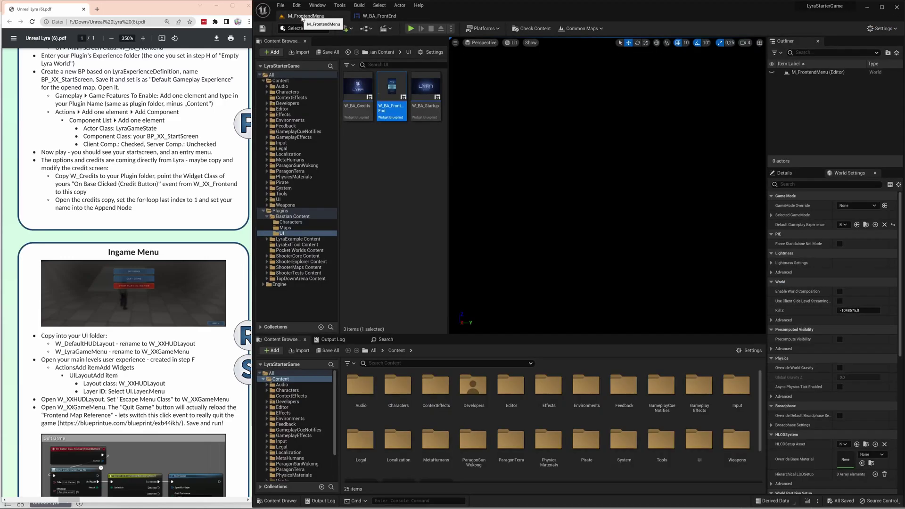
{"action": "left_click", "coordinate": [410, 29]}
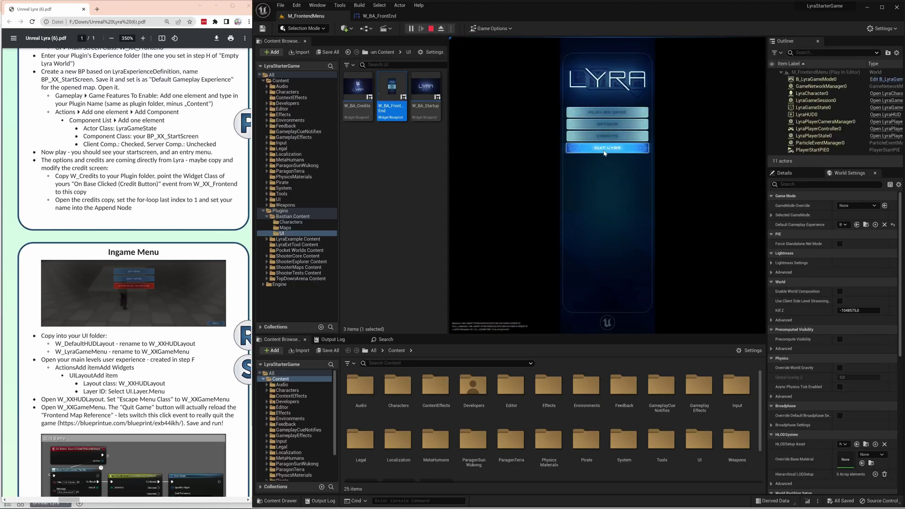
{"action": "left_click", "coordinate": [602, 123]}
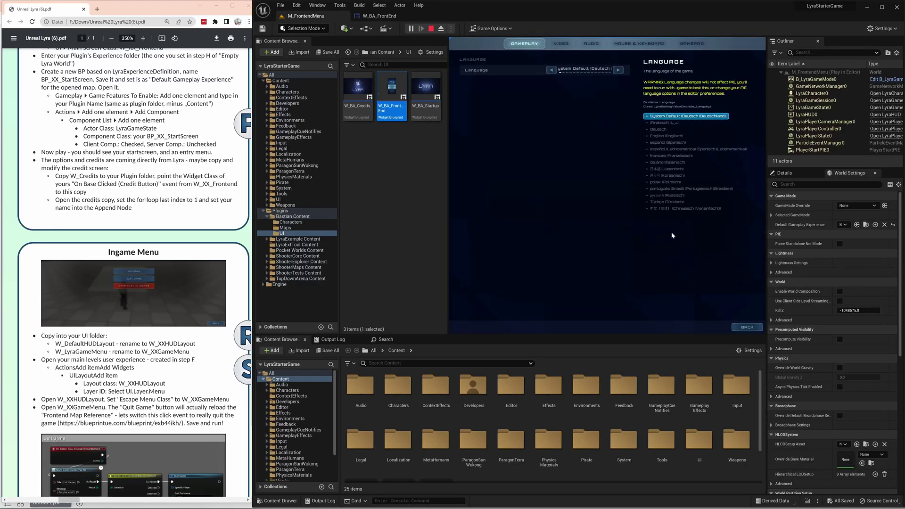
{"action": "key", "text": "Escape"}
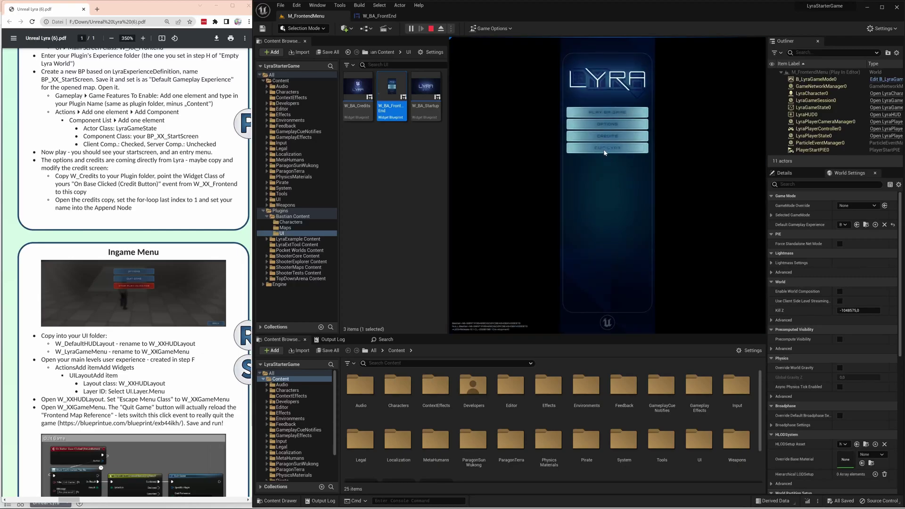
{"action": "left_click", "coordinate": [604, 148]}
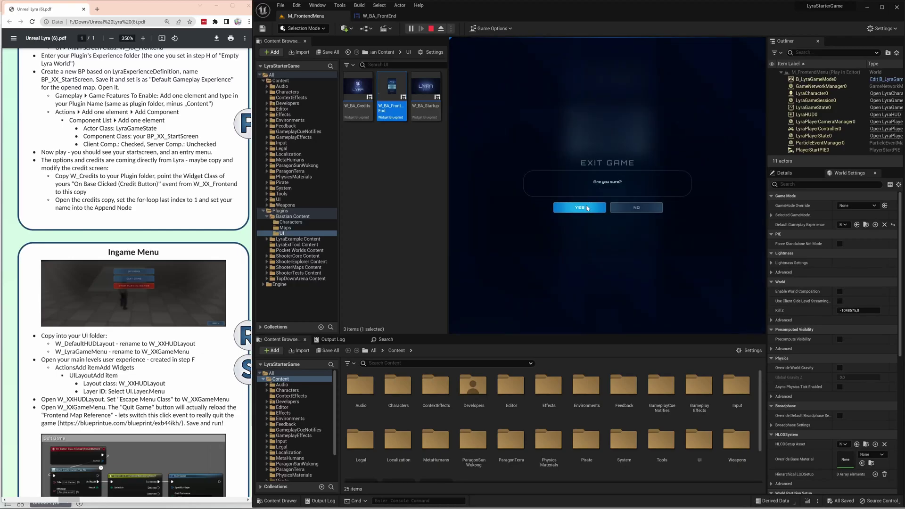
{"action": "left_click", "coordinate": [588, 207]}
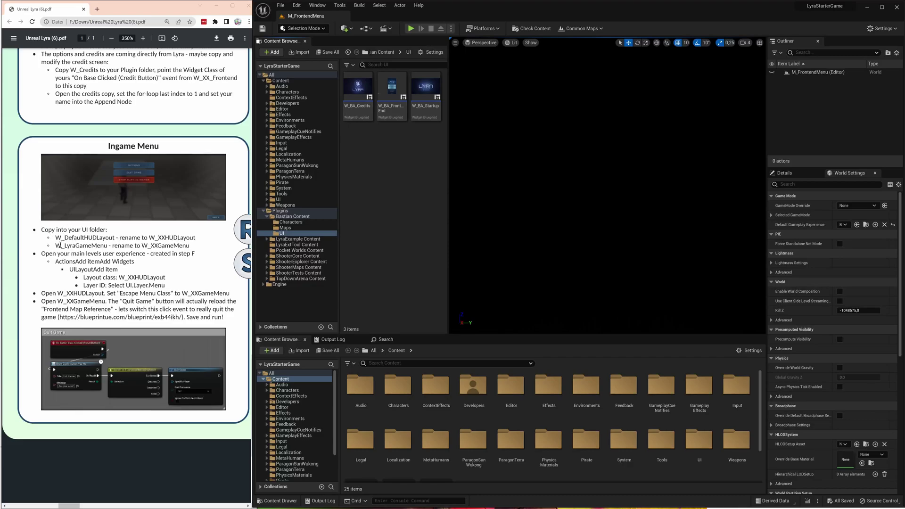
Find the W_DefaultHUDLayout and W_LyraGameMenu widgets in Content and copy both into the Bastian Content UI folder.
{"action": "left_click", "coordinate": [281, 81]}
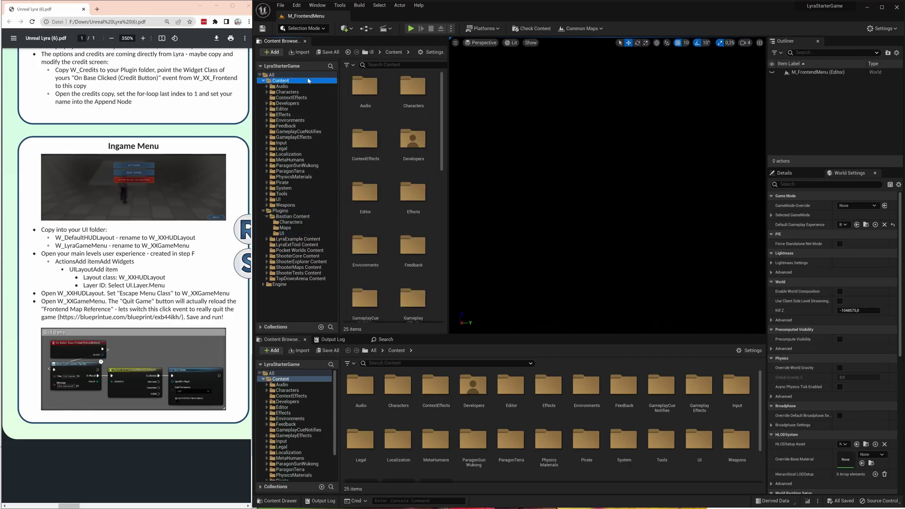
{"action": "type", "text": "w_def"}
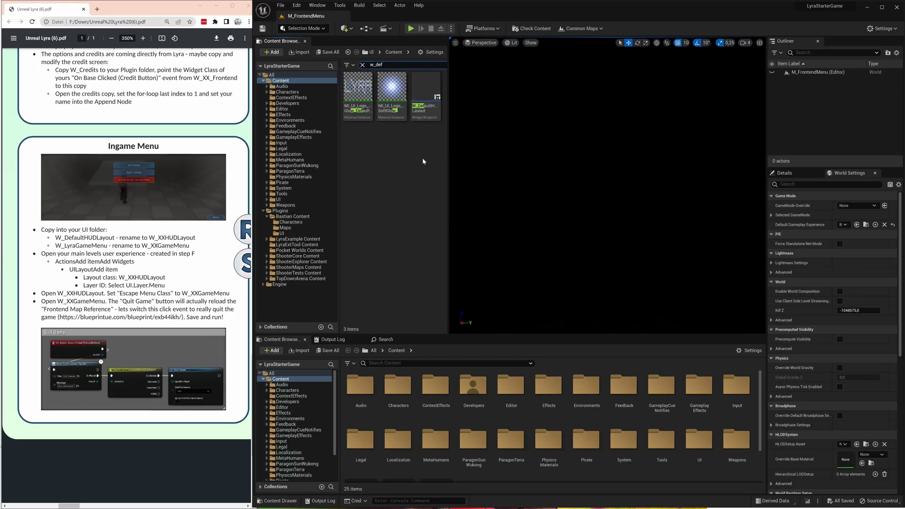
{"action": "left_click_drag", "start_coordinate": [425, 94], "coordinate": [292, 233]}
{"action": "left_click", "coordinate": [312, 254]}
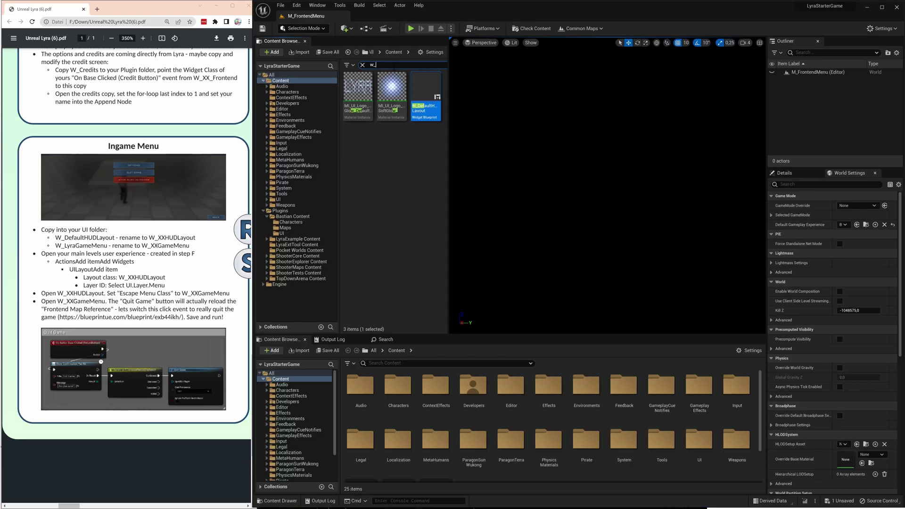
{"action": "type", "text": "lyrag"}
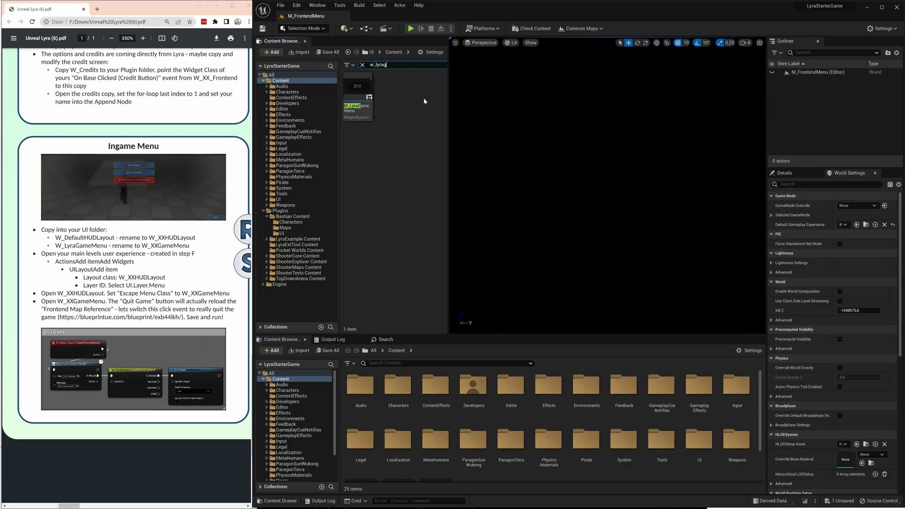
{"action": "left_click_drag", "start_coordinate": [358, 87], "coordinate": [300, 235]}
{"action": "left_click", "coordinate": [316, 255]}
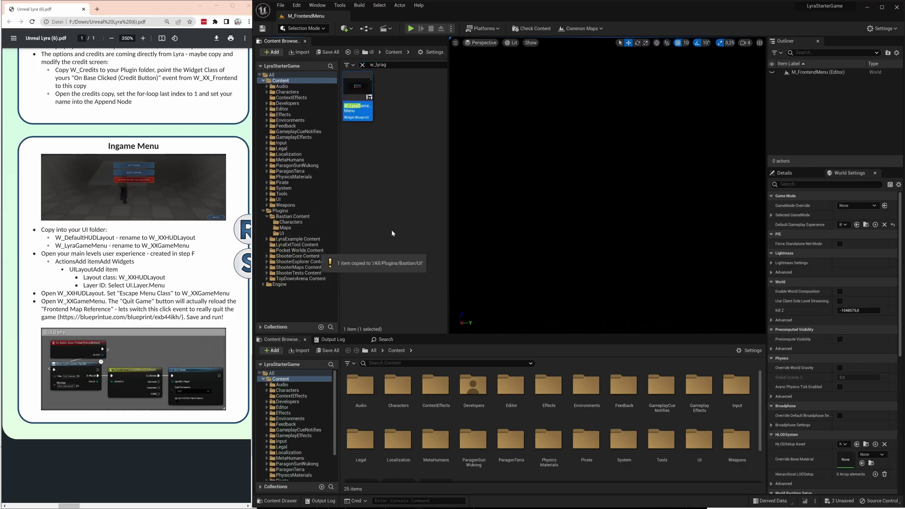
Show the Bastian Content UI folder unfiltered and rename the copied W_LyraGameMenu widget as W_BA_GameMenu.
{"action": "left_click", "coordinate": [282, 234]}
{"action": "left_click", "coordinate": [363, 65]}
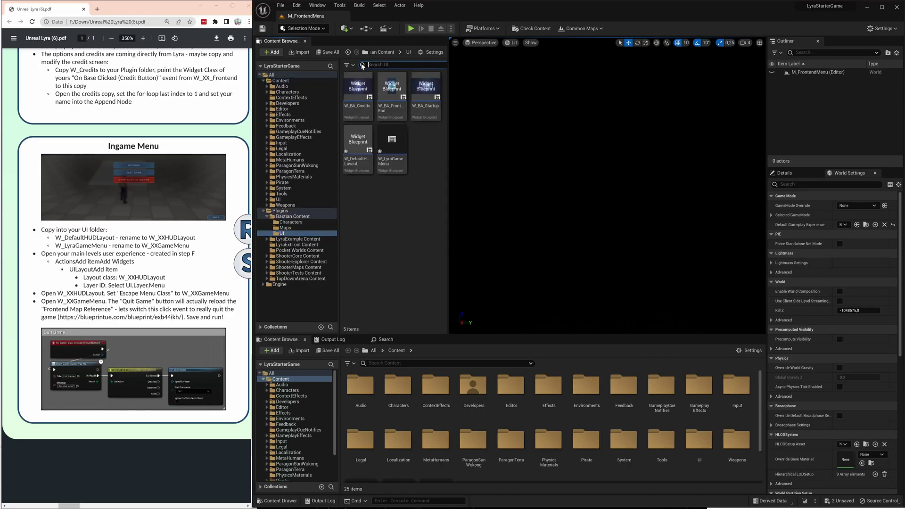
{"action": "left_click", "coordinate": [390, 160]}
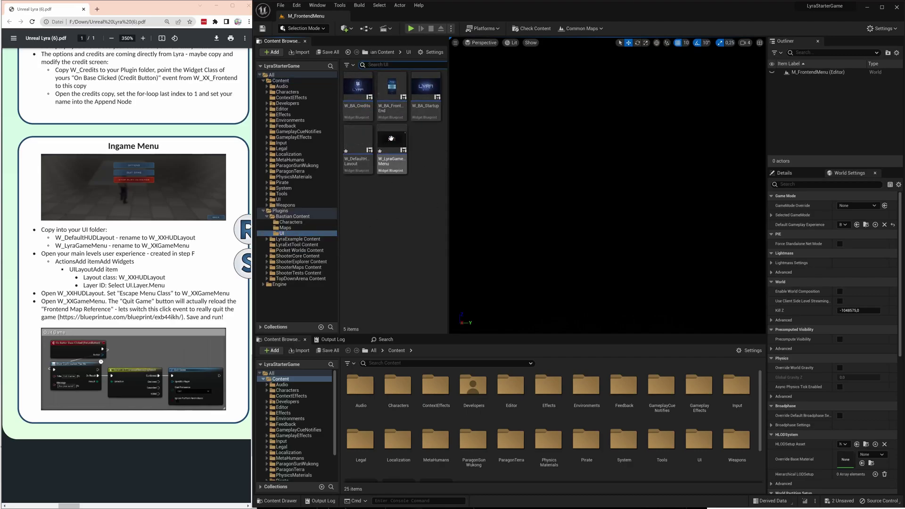
{"action": "left_click", "coordinate": [391, 160]}
{"action": "left_click", "coordinate": [386, 160]}
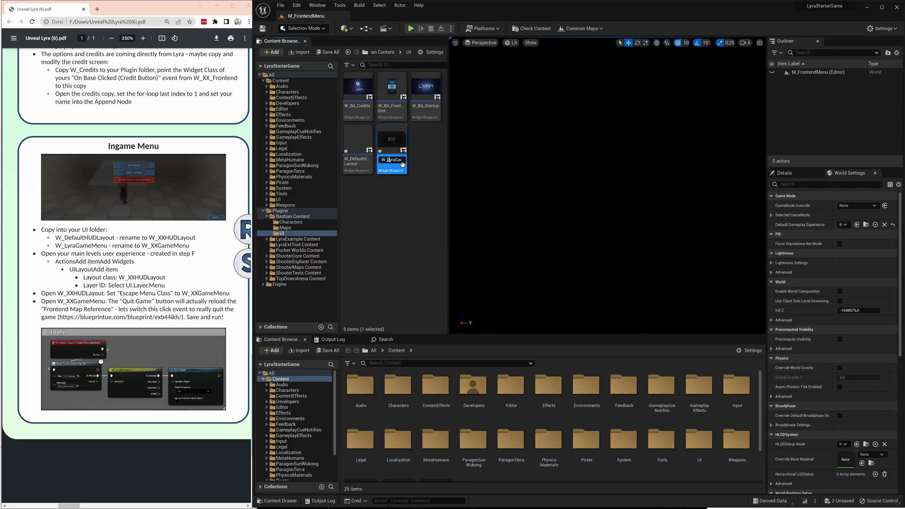
{"action": "type", "text": "BA_"}
{"action": "key", "text": "Return"}
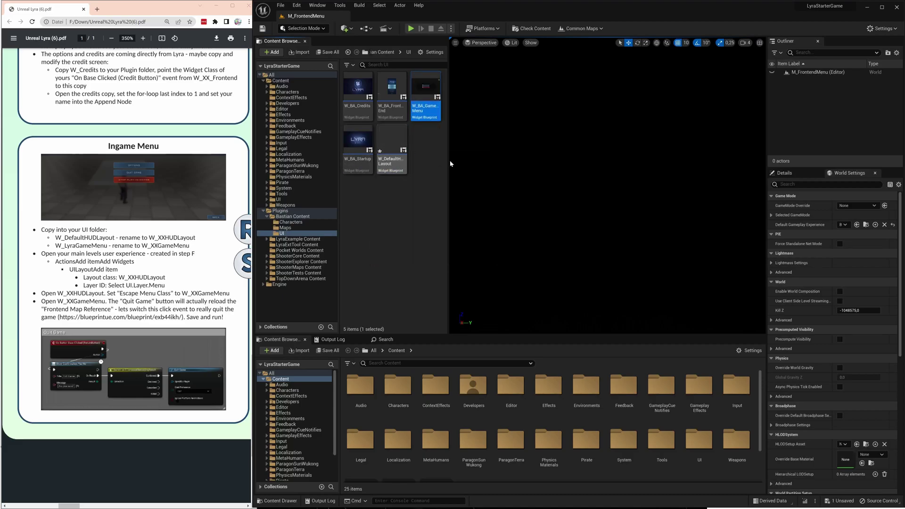
Rename the copied W_DefaultHUDLayout widget in the Bastian Content UI folder as W_BA_HUDLayout.
{"action": "left_click", "coordinate": [396, 161]}
{"action": "key", "text": "F2"}
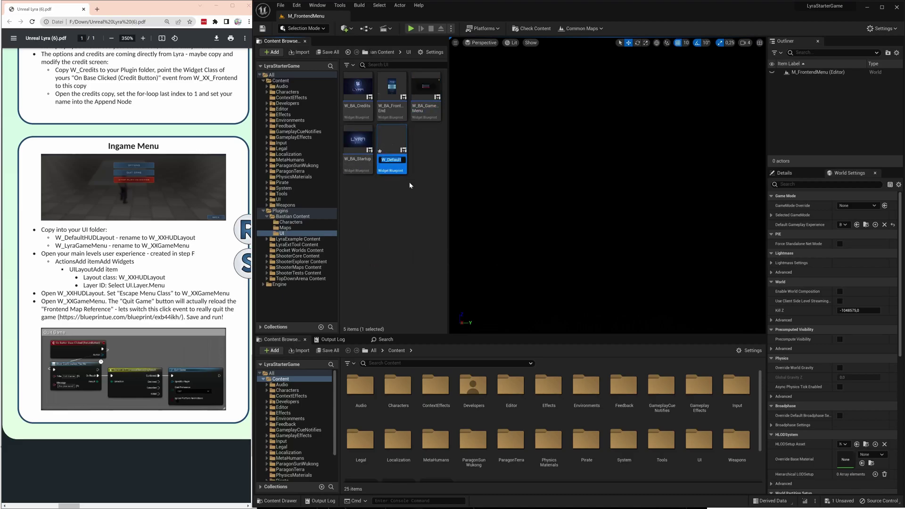
{"action": "key", "text": "Left"}
{"action": "key", "text": "Right"}
{"action": "key", "text": "Right"}
{"action": "type", "text": "BA"}
{"action": "key", "text": "Return"}
{"action": "left_click", "coordinate": [386, 195]}
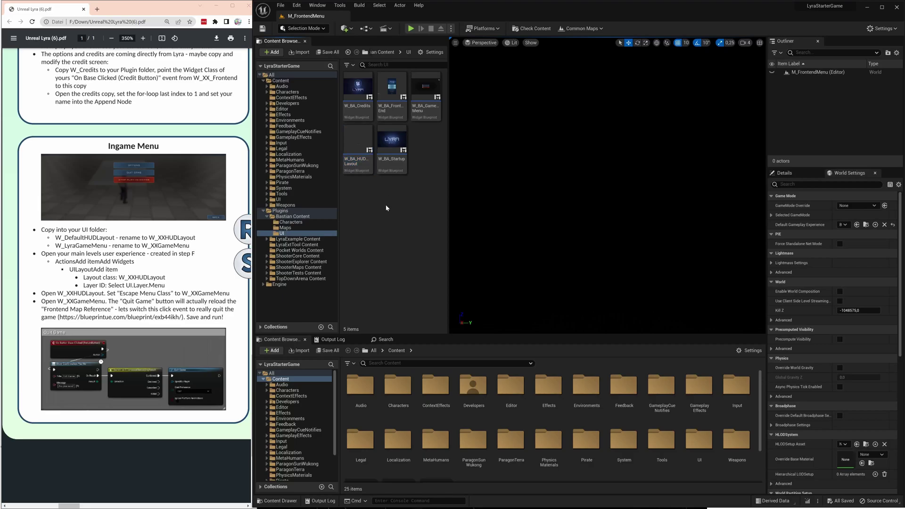
Open BP_BA_ExpDef from the Bastian Content folder and add a second action of type Add Widgets.
{"action": "key", "text": "alt+Left"}
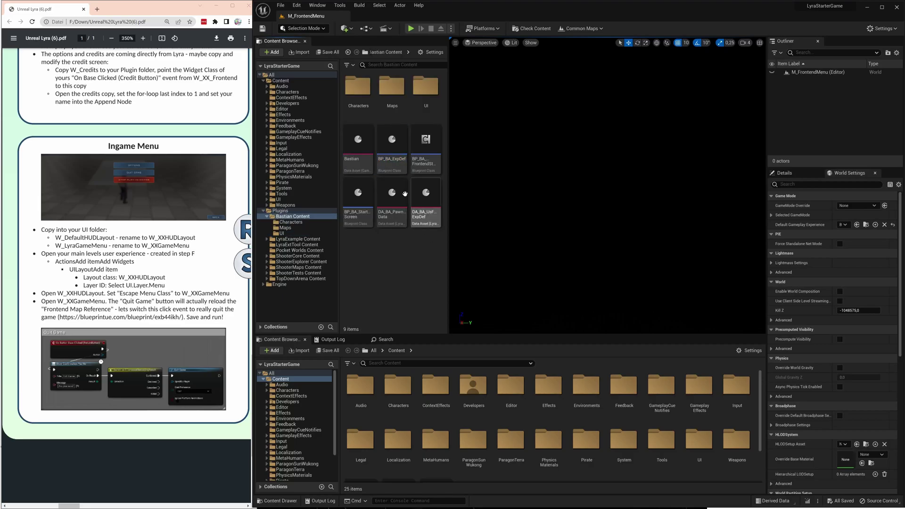
{"action": "left_click", "coordinate": [385, 143]}
{"action": "double_click", "coordinate": [384, 143]}
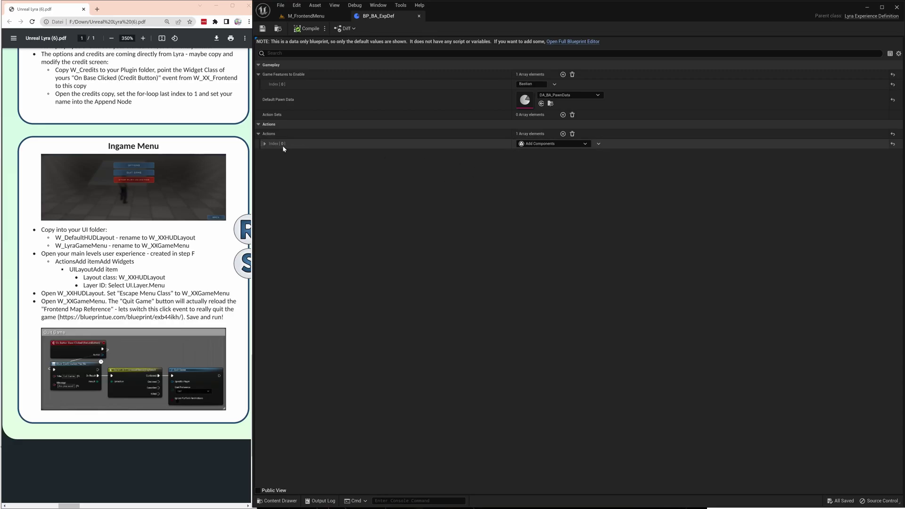
{"action": "left_click", "coordinate": [563, 134]}
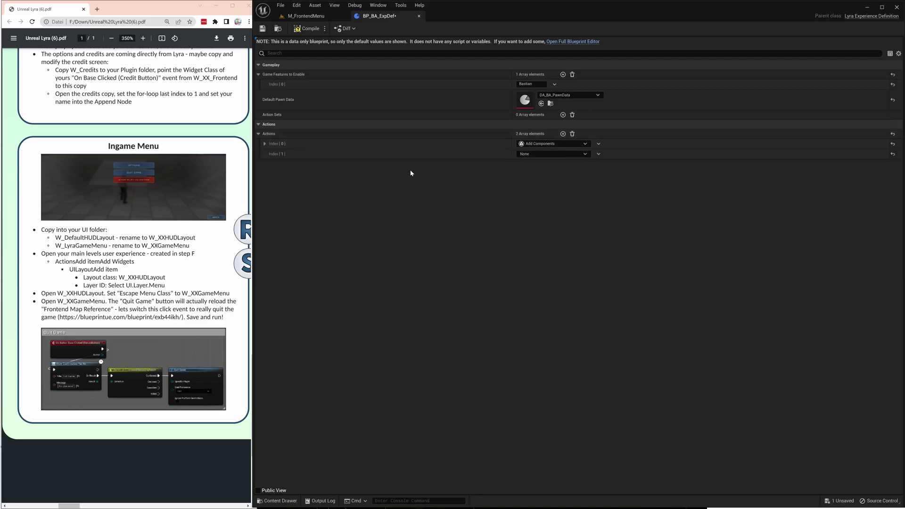
{"action": "left_click", "coordinate": [534, 154]}
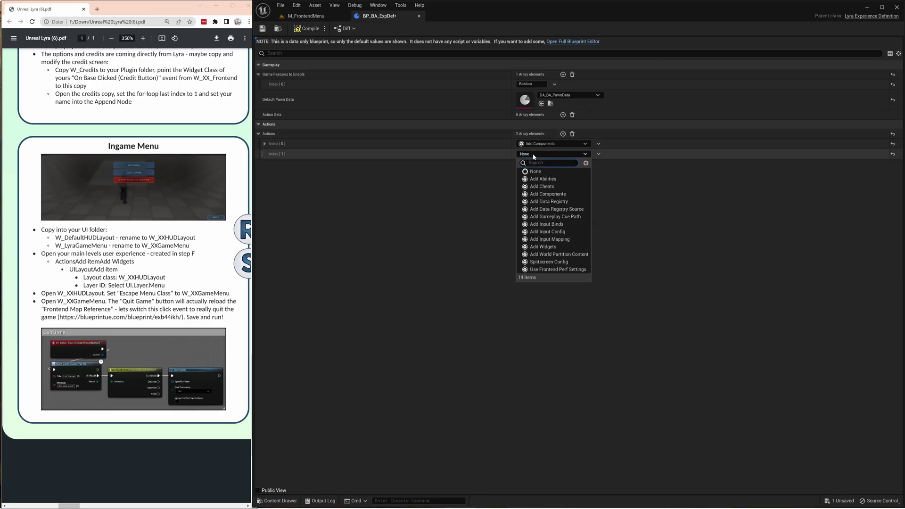
{"action": "left_click", "coordinate": [549, 246]}
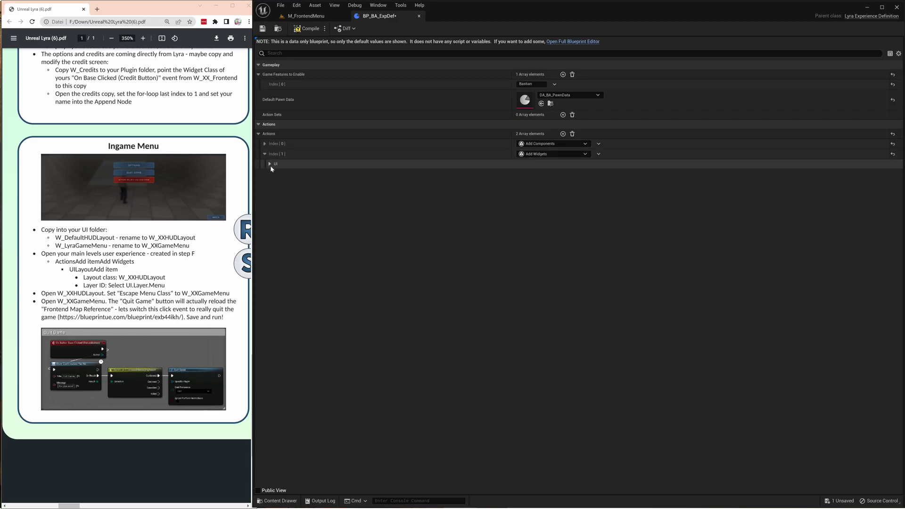
Add a Layout entry to the Add Widgets action's UI settings and set its Layout Class to W_BA_HUDLayout.
{"action": "left_click", "coordinate": [270, 165]}
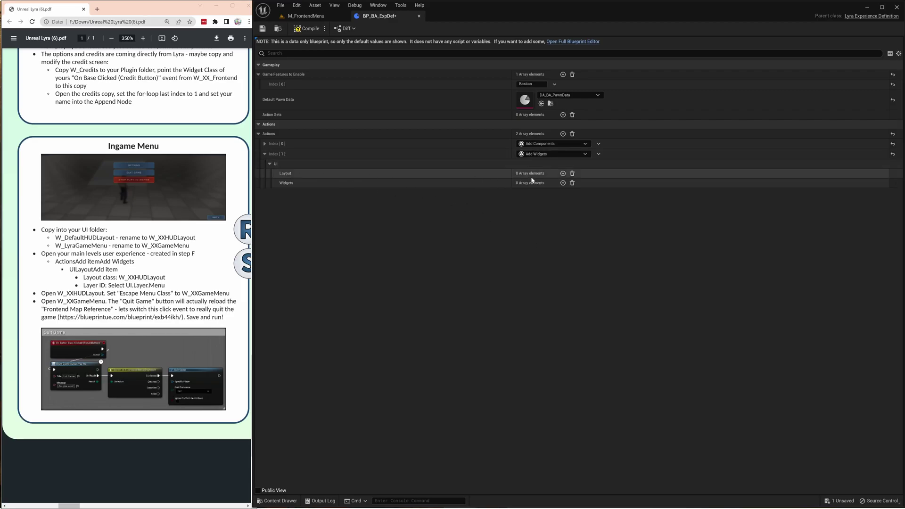
{"action": "left_click", "coordinate": [563, 173]}
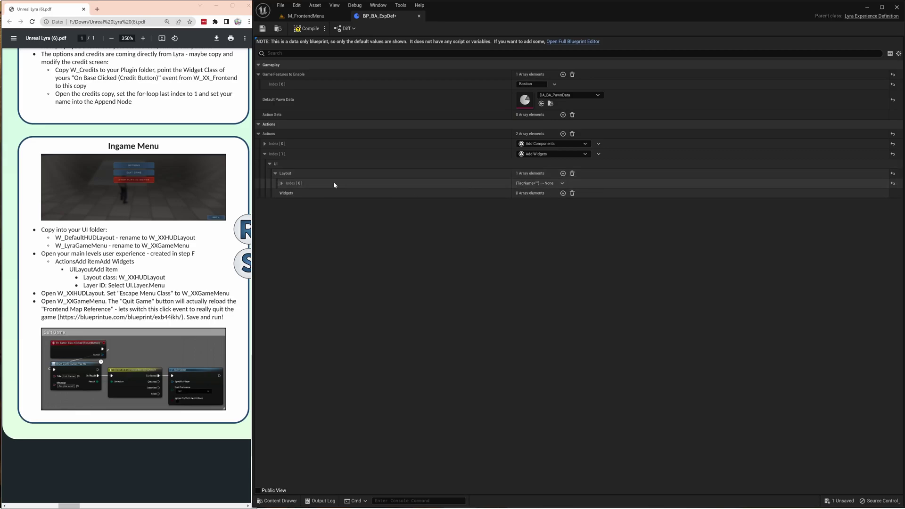
{"action": "left_click", "coordinate": [281, 183]}
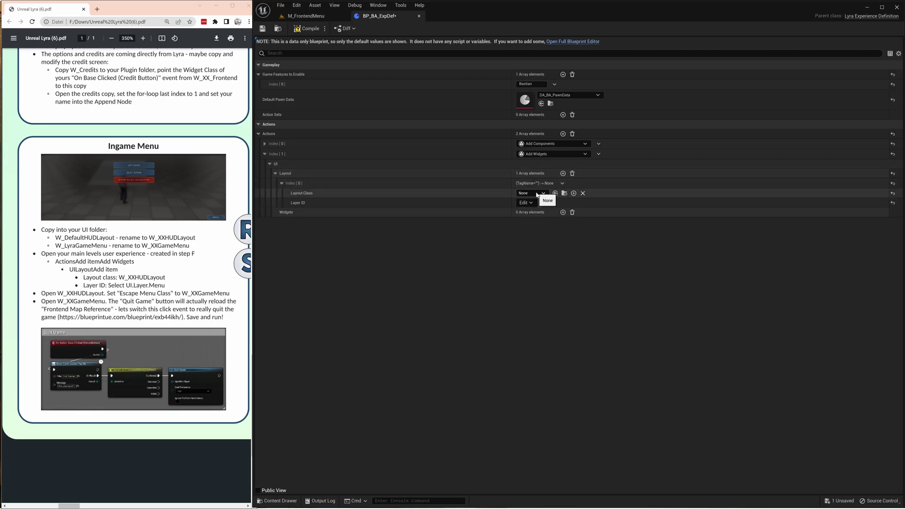
{"action": "left_click", "coordinate": [536, 194]}
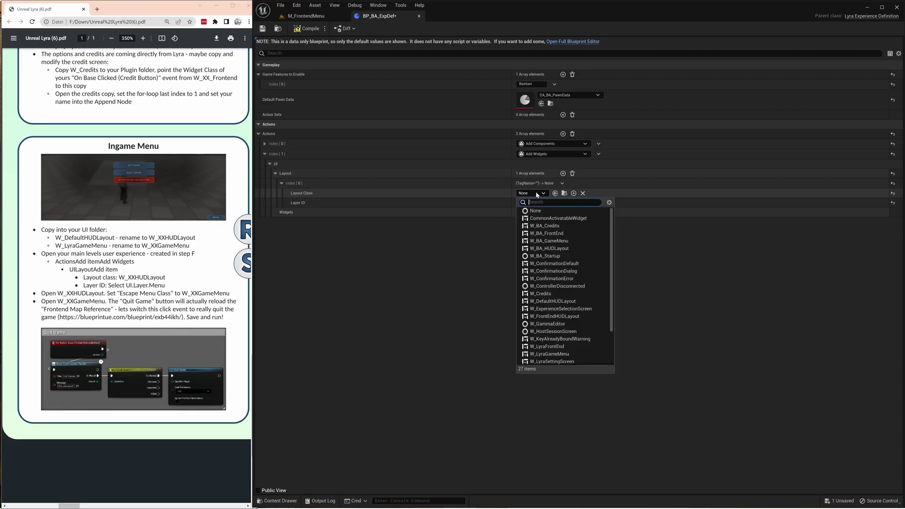
{"action": "type", "text": "w_"}
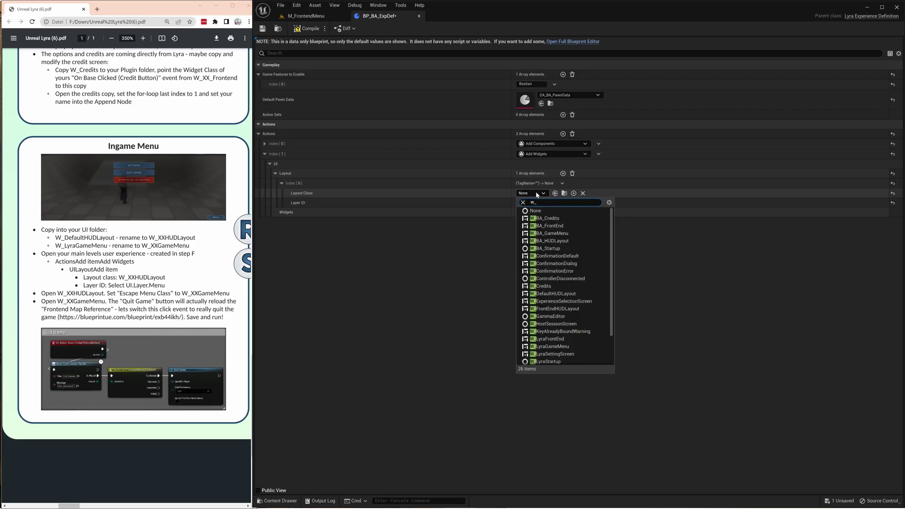
{"action": "type", "text": "ba"}
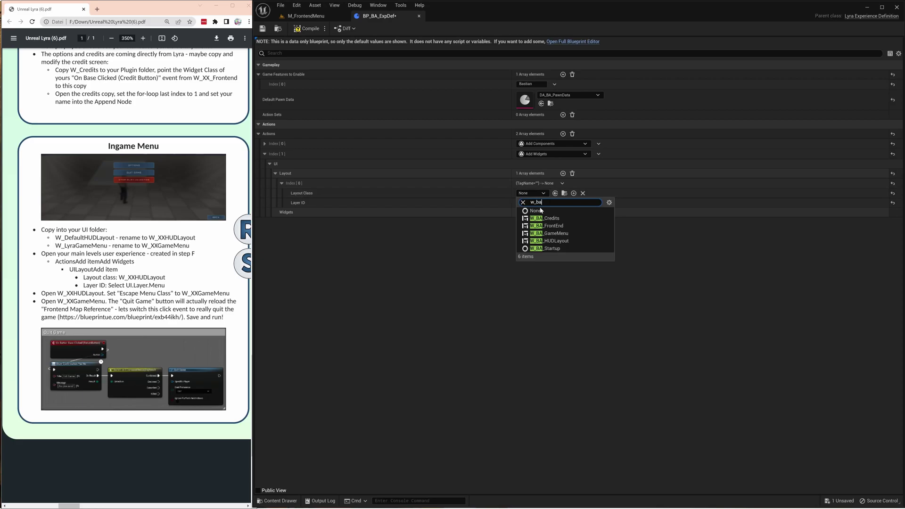
{"action": "left_click", "coordinate": [554, 242]}
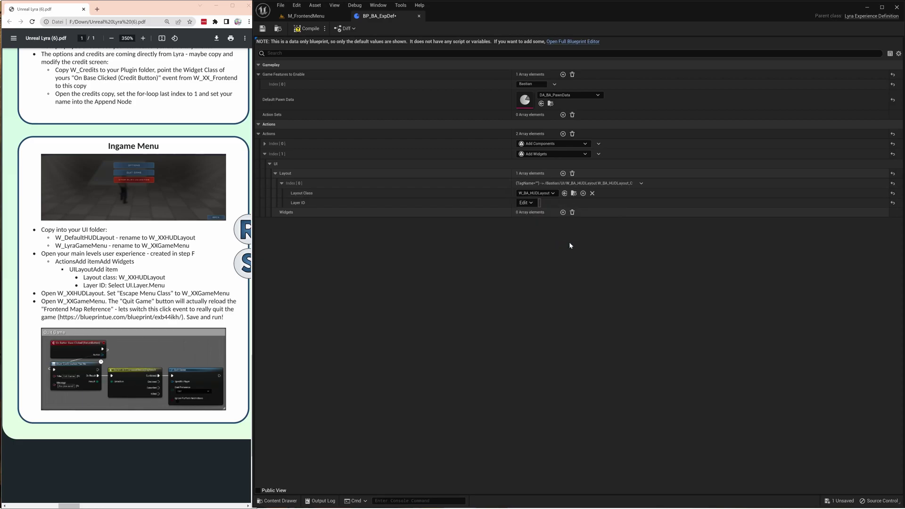
Set the layout entry's Layer ID to UI.Layer.Menu, then save and close BP_BA_ExpDef.
{"action": "left_click", "coordinate": [527, 203]}
{"action": "type", "text": "menu"}
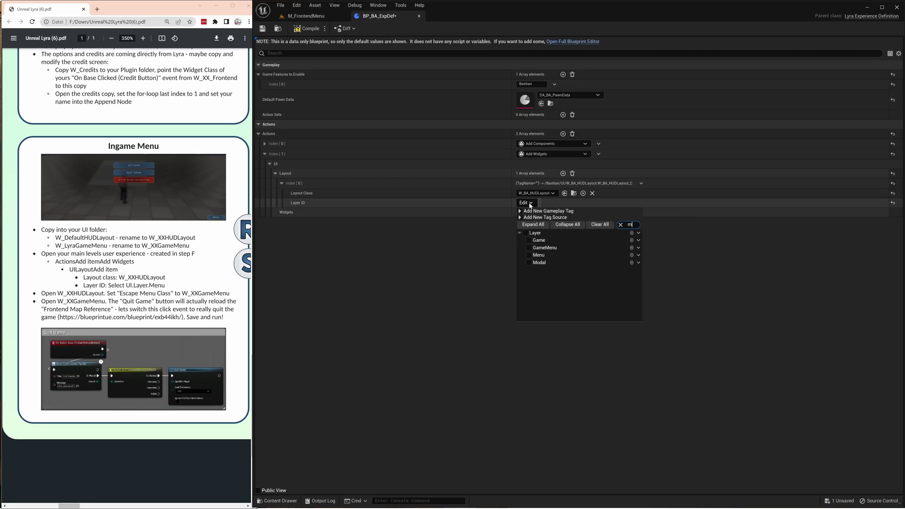
{"action": "left_click", "coordinate": [528, 248]}
{"action": "left_click", "coordinate": [490, 256]}
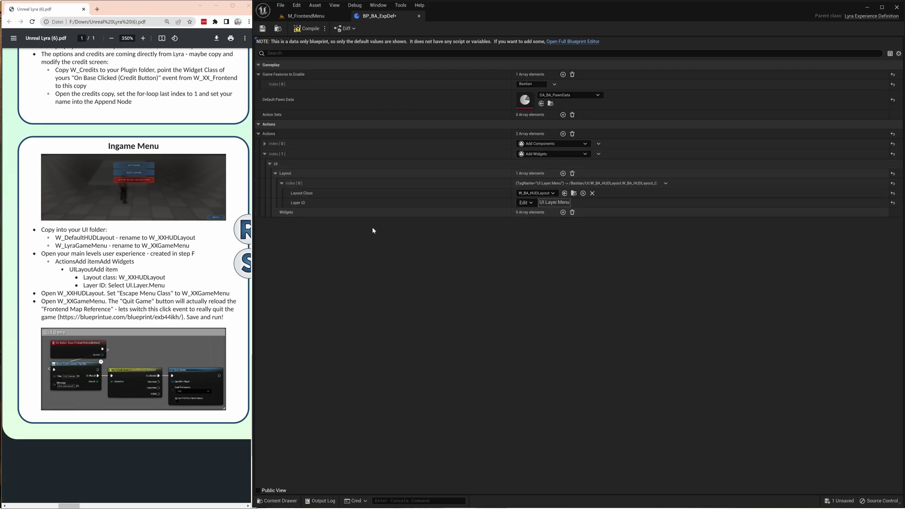
{"action": "left_click", "coordinate": [265, 30]}
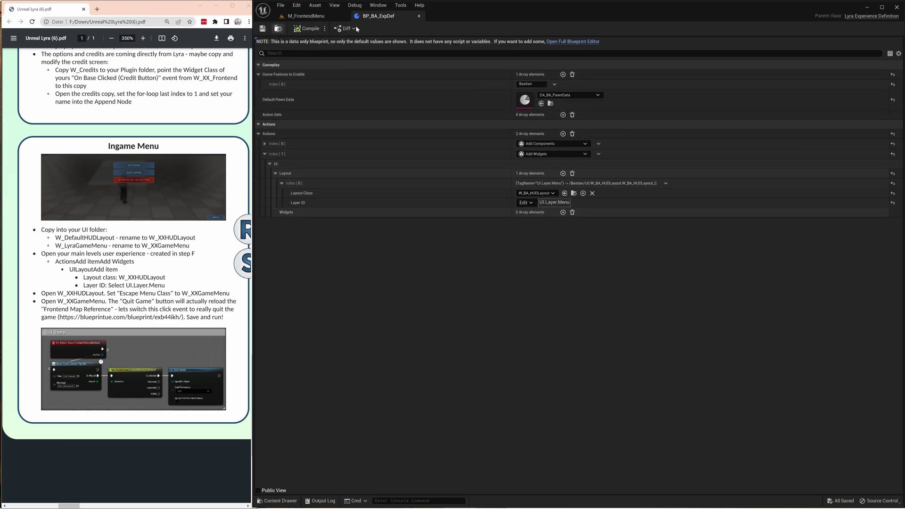
{"action": "left_click", "coordinate": [419, 17]}
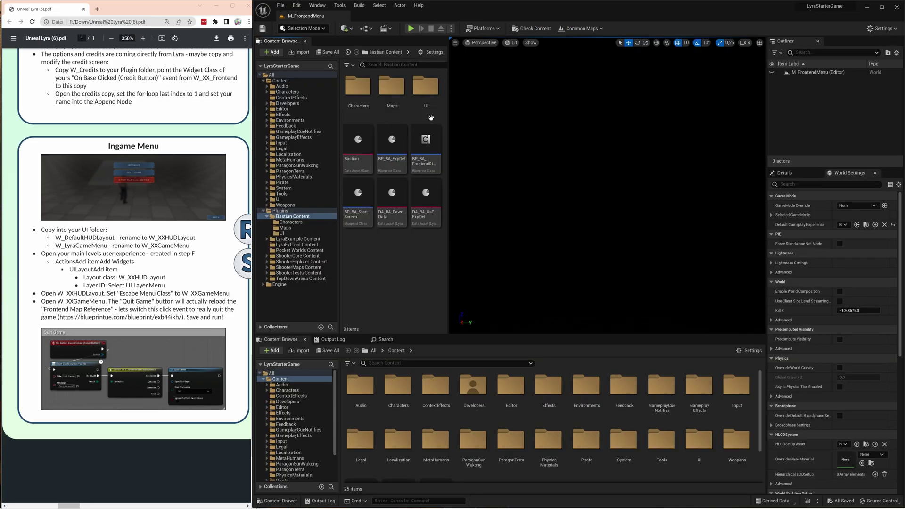
Open W_BA_HUDLayout from the Bastian Content UI folder, set its Escape Menu Class to W_BA_GameMenu, and save and close it.
{"action": "double_click", "coordinate": [426, 94]}
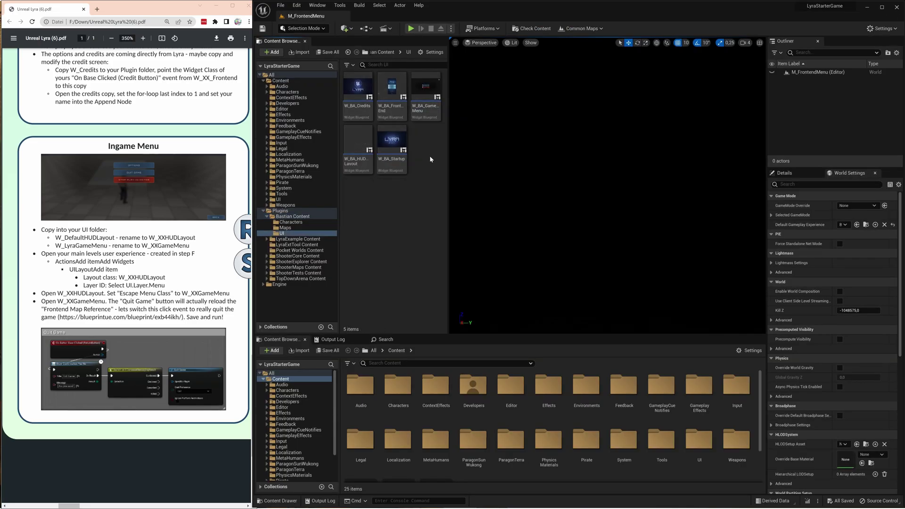
{"action": "double_click", "coordinate": [353, 144]}
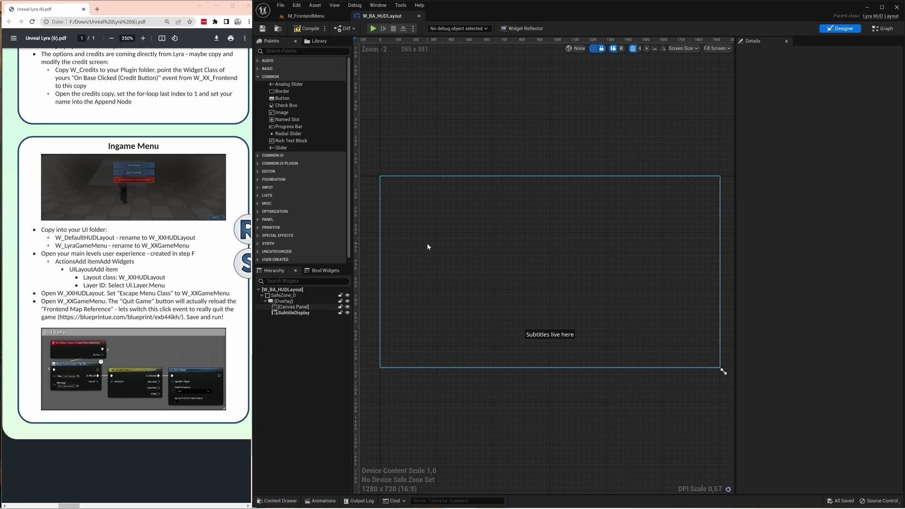
{"action": "left_click", "coordinate": [429, 248]}
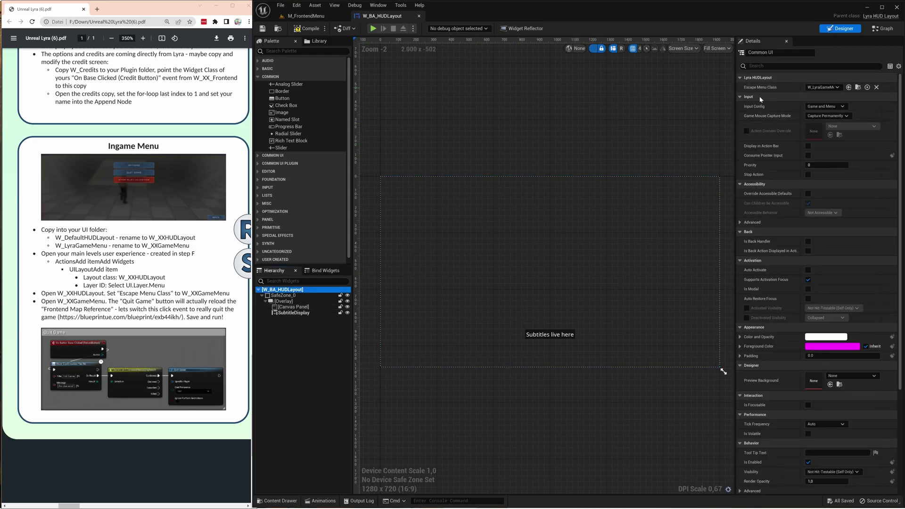
{"action": "left_click", "coordinate": [829, 88]}
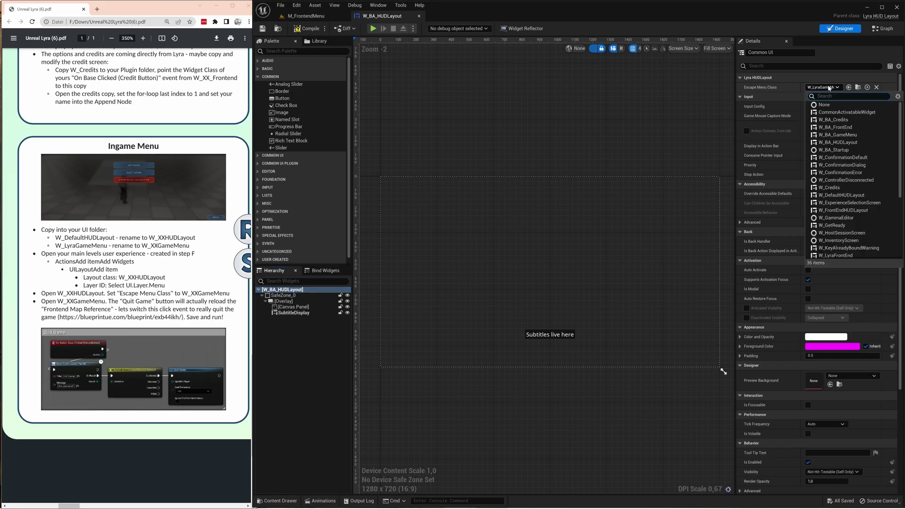
{"action": "type", "text": "ba_"}
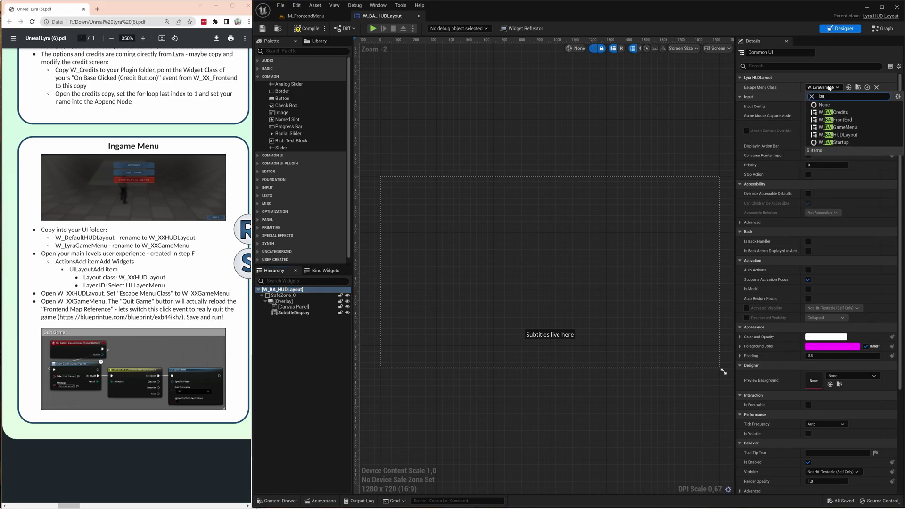
{"action": "left_click", "coordinate": [855, 128]}
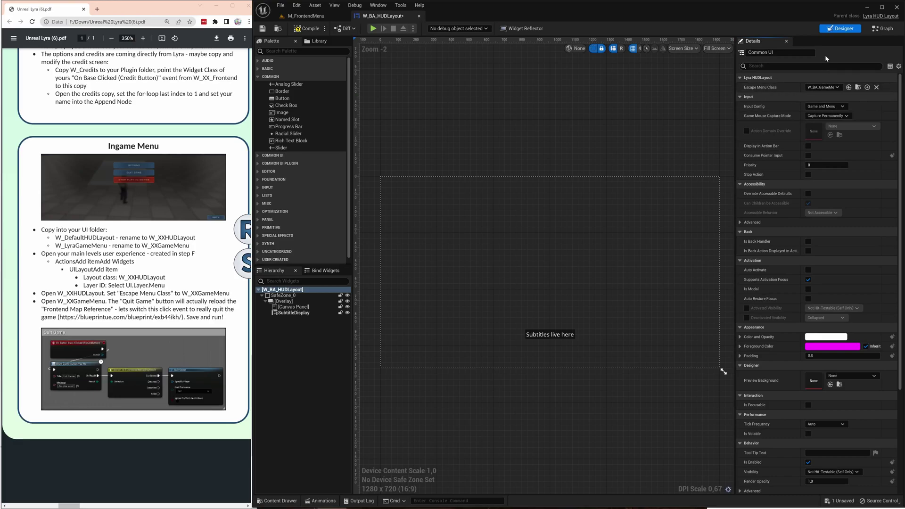
{"action": "left_click", "coordinate": [886, 29]}
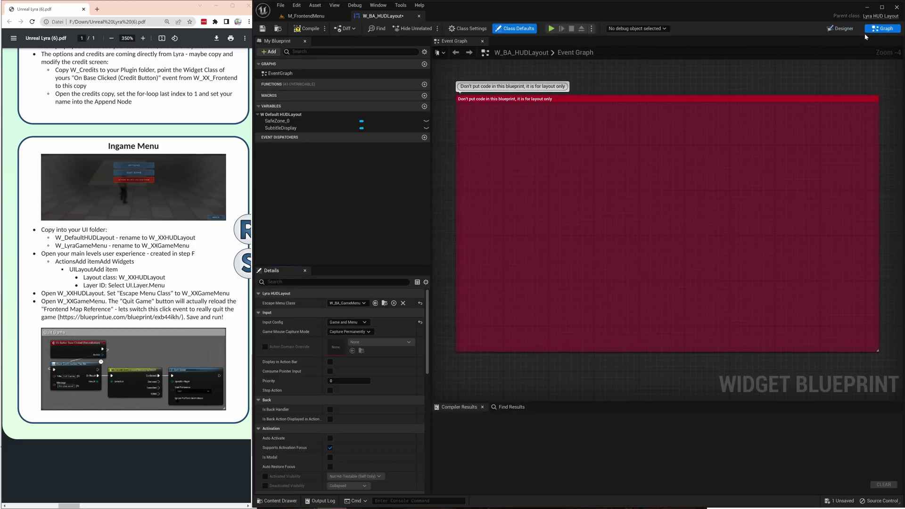
{"action": "left_click", "coordinate": [849, 29]}
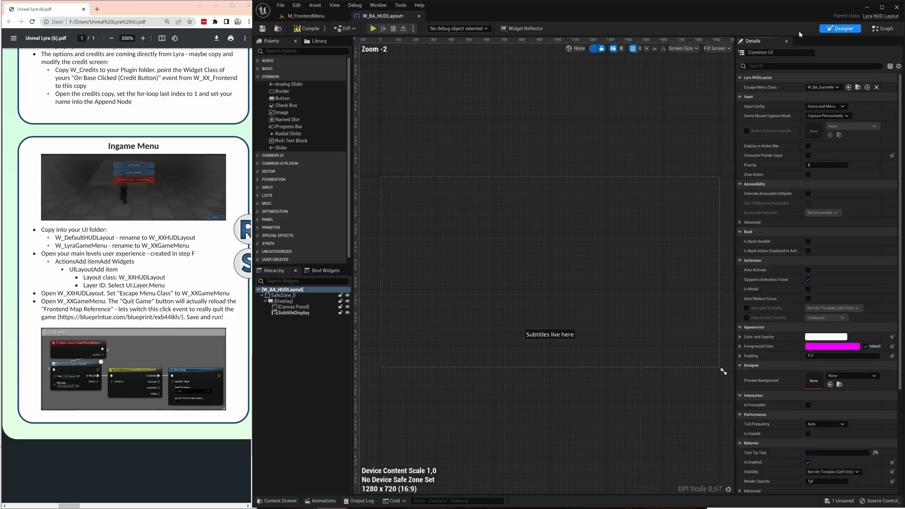
{"action": "left_click", "coordinate": [268, 29]}
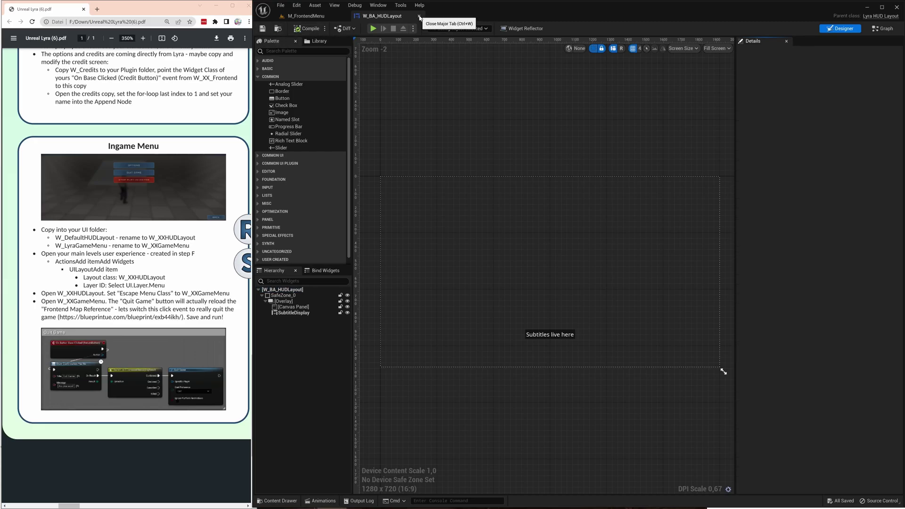
{"action": "left_click", "coordinate": [419, 16]}
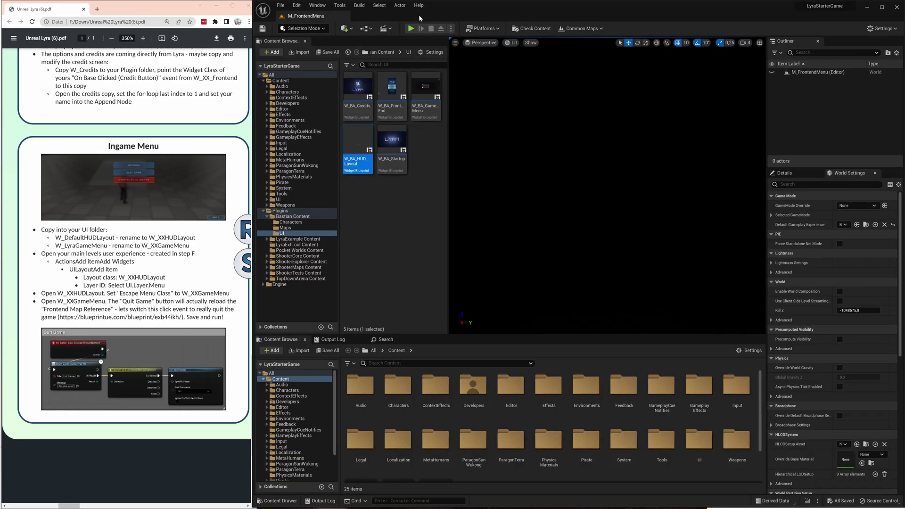
{"action": "left_click", "coordinate": [409, 220]}
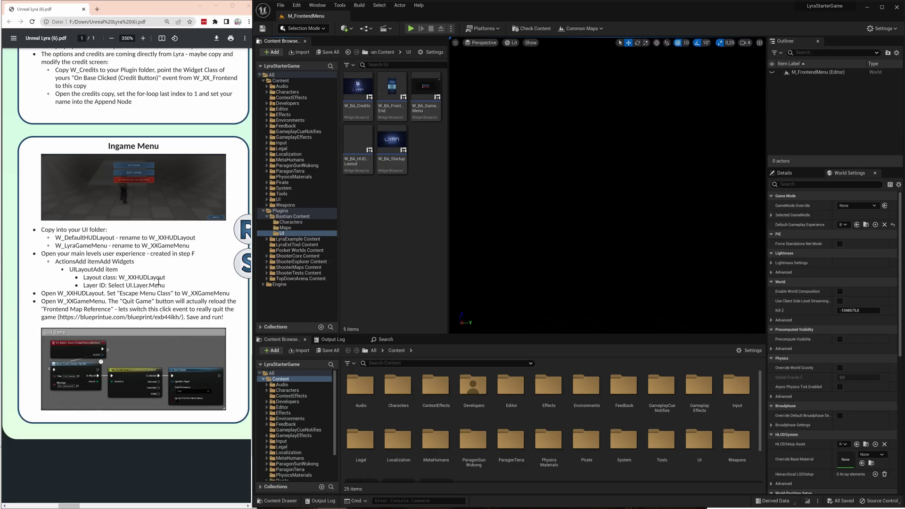
Open W_BA_GameMenu from the Bastian Content UI folder and show the Return to Front End section of its event graph.
{"action": "scroll", "coordinate": [158, 279], "scroll_direction": "down", "scroll_amount": 3}
{"action": "scroll", "coordinate": [158, 279], "scroll_direction": "up", "scroll_amount": 3}
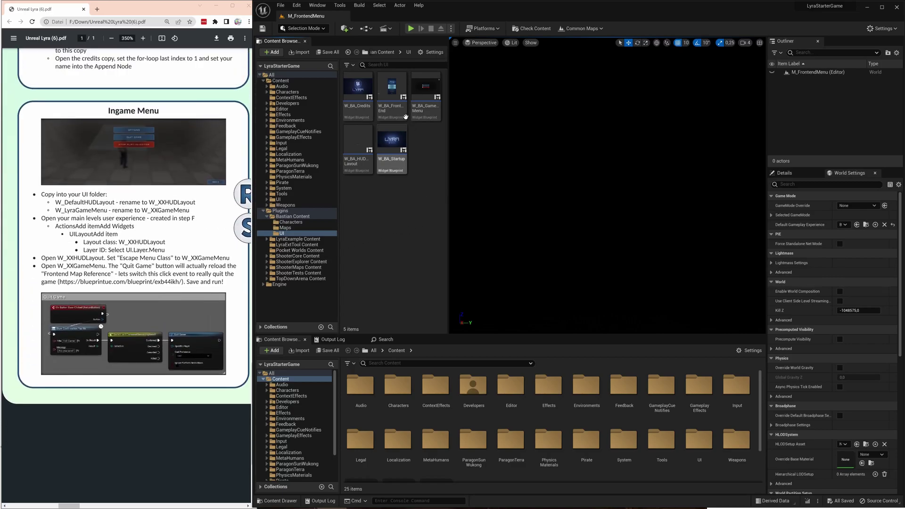
{"action": "double_click", "coordinate": [425, 94]}
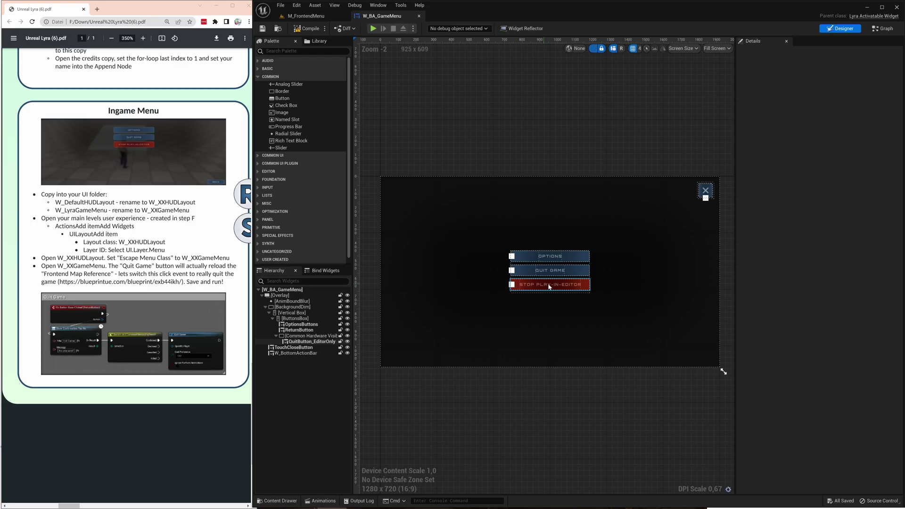
{"action": "left_click", "coordinate": [885, 30]}
{"action": "scroll", "coordinate": [568, 119], "scroll_direction": "up", "scroll_amount": 3}
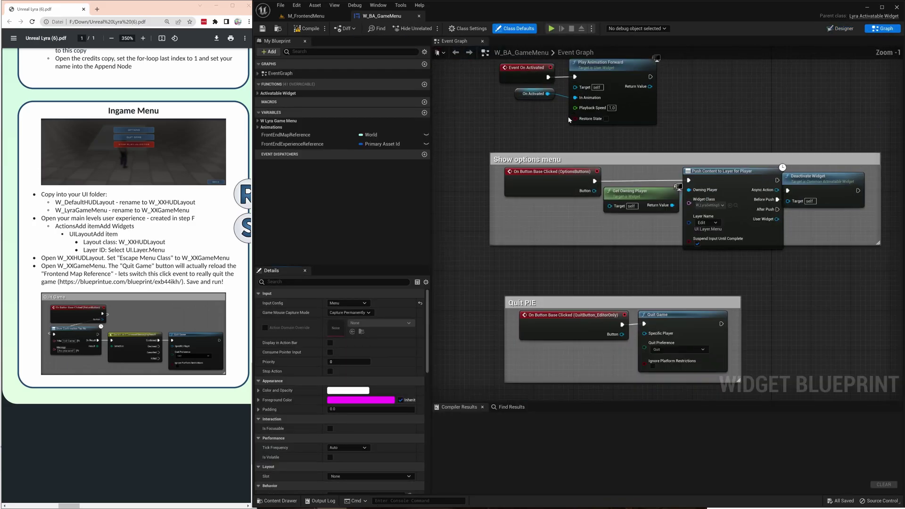
{"action": "right_click_drag", "start_coordinate": [568, 119], "coordinate": [527, 141]}
{"action": "right_click_drag", "start_coordinate": [534, 240], "coordinate": [555, 106]}
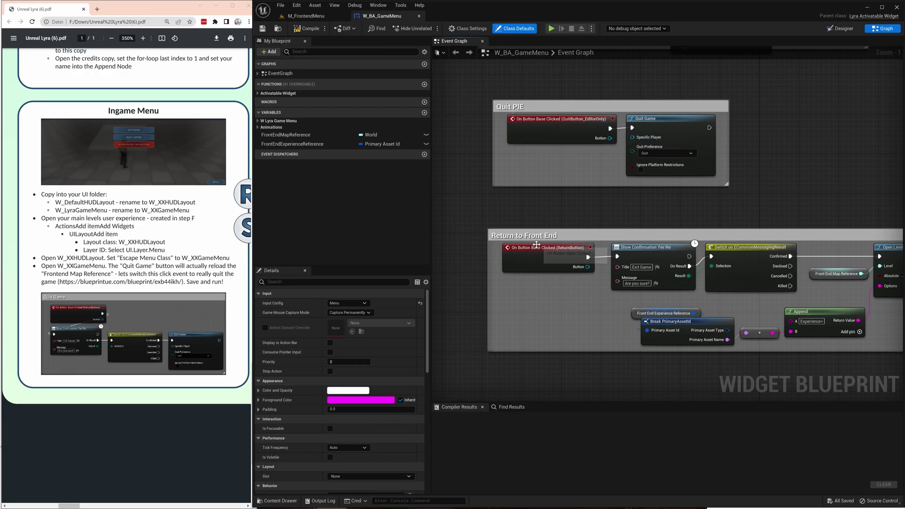
{"action": "right_click_drag", "start_coordinate": [525, 231], "coordinate": [469, 244]}
{"action": "right_click_drag", "start_coordinate": [759, 189], "coordinate": [558, 237]}
Copy the Quit Game blueprint code from the blueprintUE page linked in the PDF and paste it into the W_BA_GameMenu event graph.
{"action": "right_click", "coordinate": [555, 233]}
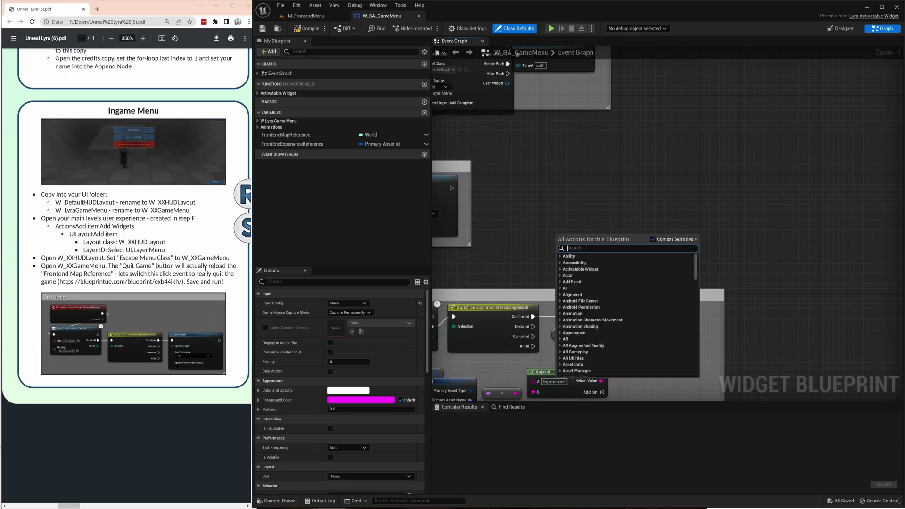
{"action": "right_click", "coordinate": [154, 284]}
{"action": "left_click", "coordinate": [173, 288]}
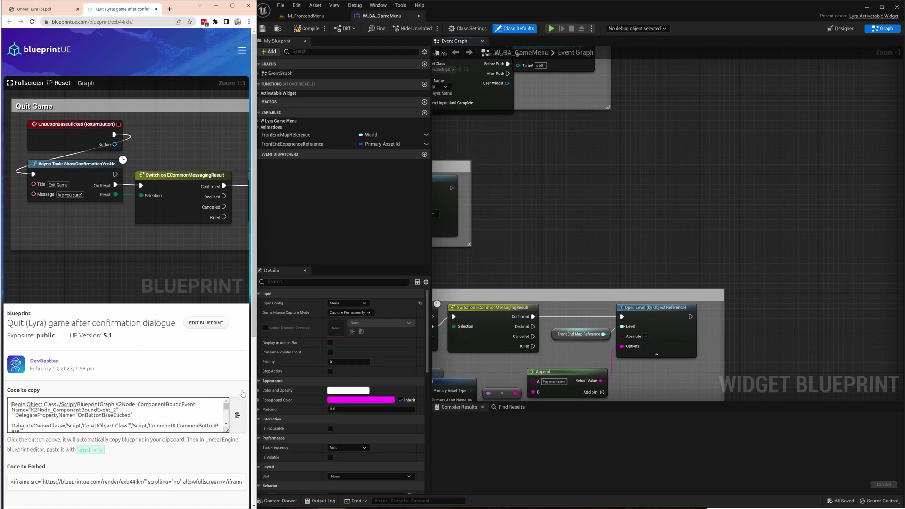
{"action": "left_click", "coordinate": [237, 415]}
{"action": "key", "text": "ctrl+w"}
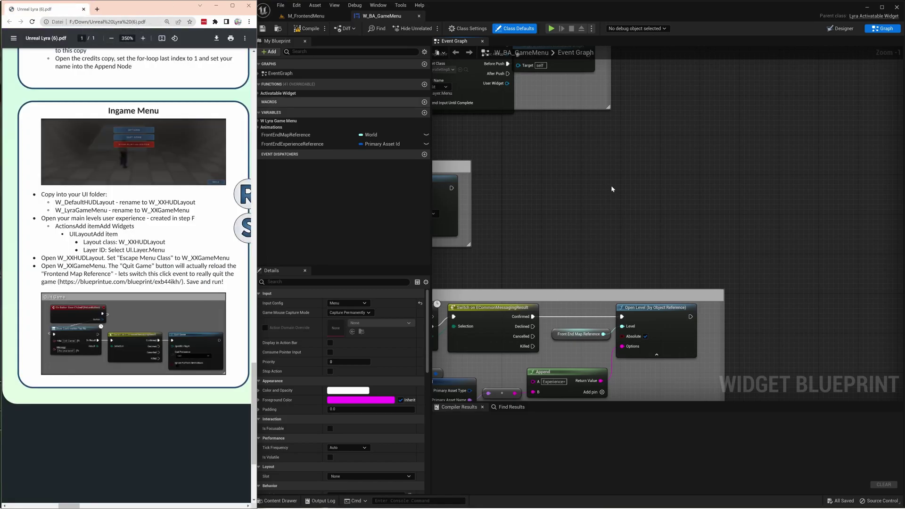
{"action": "right_click_drag", "start_coordinate": [612, 219], "coordinate": [641, 111]}
{"action": "key", "text": "ctrl+v"}
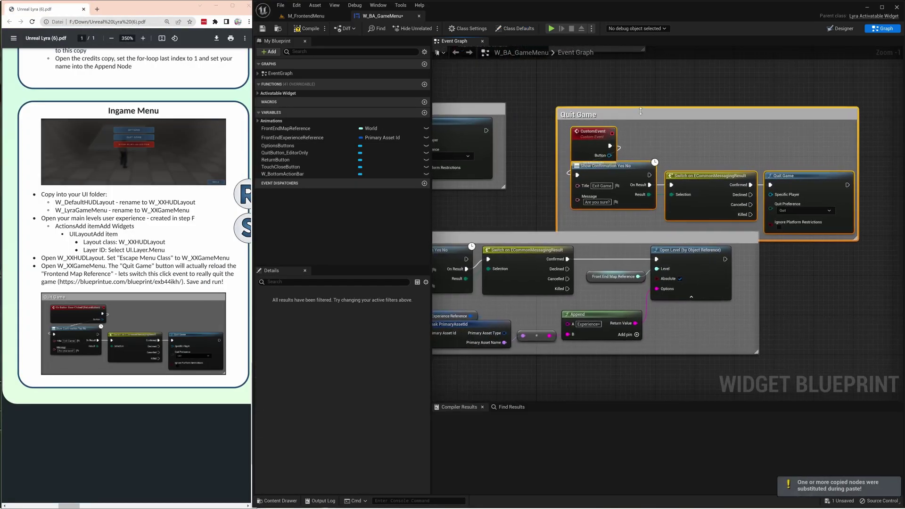
Delete the CustomEvent node from the pasted Quit Game group and move the group clear of the Return to Front End group.
{"action": "left_click", "coordinate": [594, 129]}
{"action": "key", "text": "Delete"}
{"action": "right_click_drag", "start_coordinate": [537, 195], "coordinate": [573, 167]}
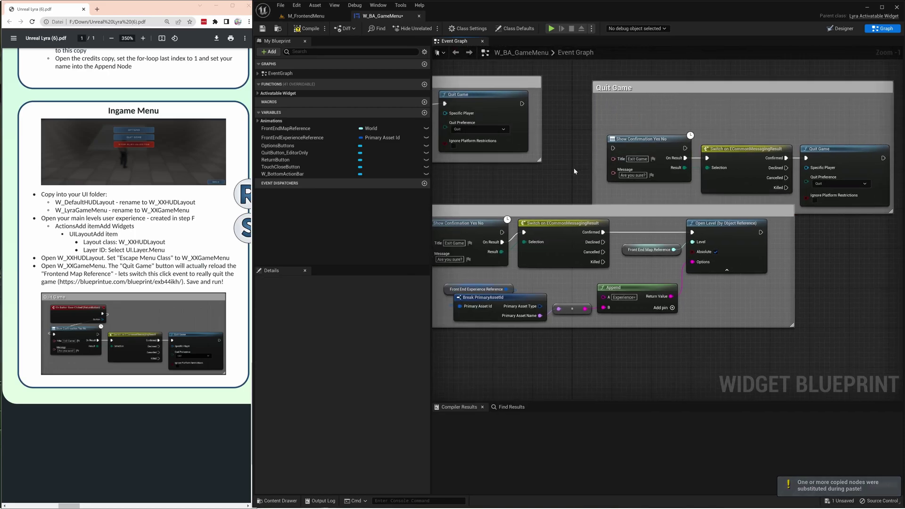
{"action": "scroll", "coordinate": [573, 168], "scroll_direction": "down", "scroll_amount": 3}
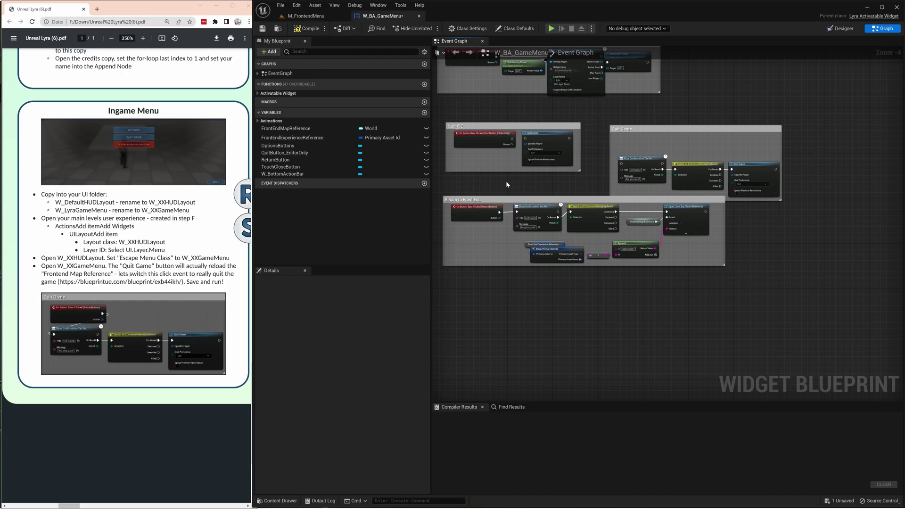
{"action": "left_click", "coordinate": [630, 126]}
{"action": "left_click_drag", "start_coordinate": [694, 130], "coordinate": [781, 102]}
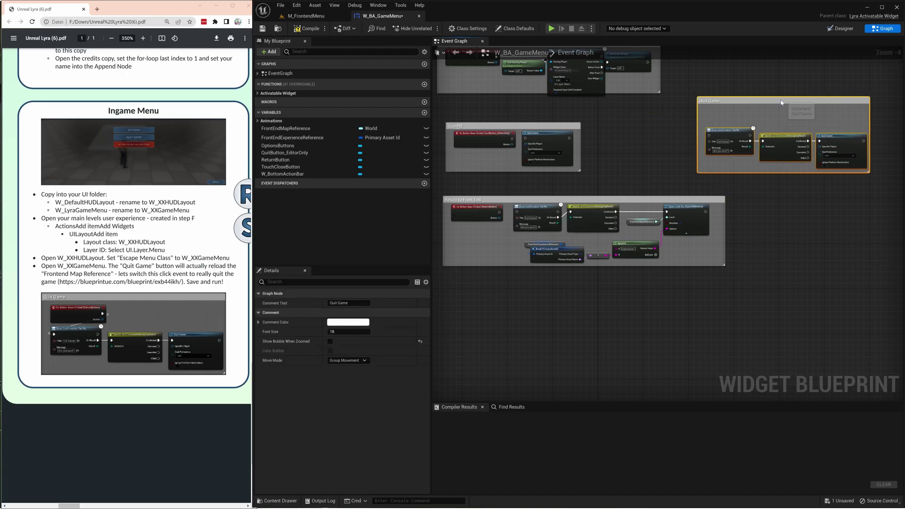
Move the On Button Base Clicked events for QuitButton_EditorOnly and ReturnButton out of their groups, next to the Quit Game group.
{"action": "left_click_drag", "start_coordinate": [485, 133], "coordinate": [630, 117]}
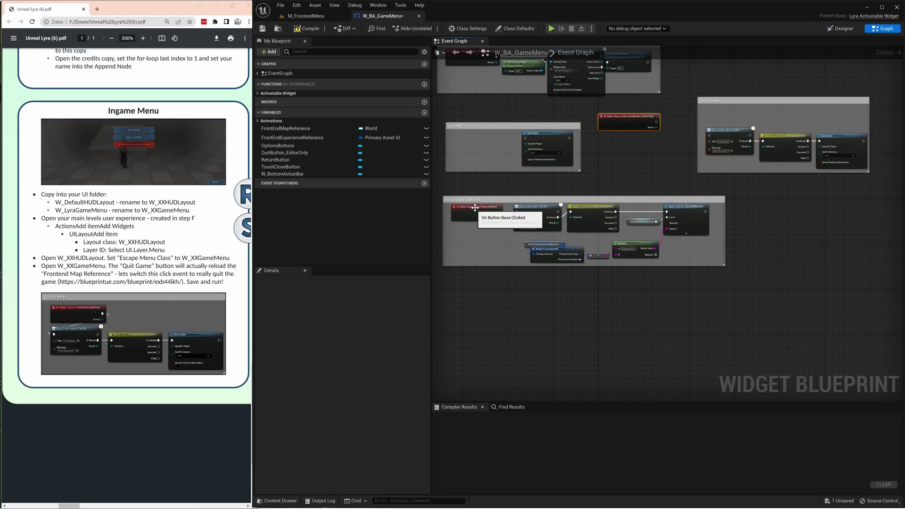
{"action": "left_click_drag", "start_coordinate": [475, 208], "coordinate": [664, 153]}
{"action": "scroll", "coordinate": [665, 155], "scroll_direction": "down", "scroll_amount": 6}
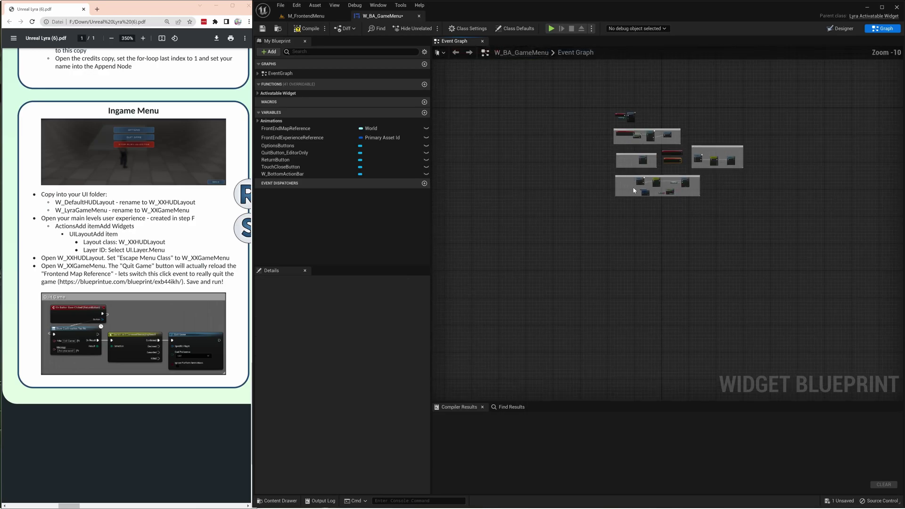
Connect the QuitButton_EditorOnly and ReturnButton click events to the Show Confirmation Yes No node in the Quit Game group.
{"action": "scroll", "coordinate": [634, 191], "scroll_direction": "up", "scroll_amount": 7}
{"action": "right_click_drag", "start_coordinate": [683, 186], "coordinate": [572, 280]}
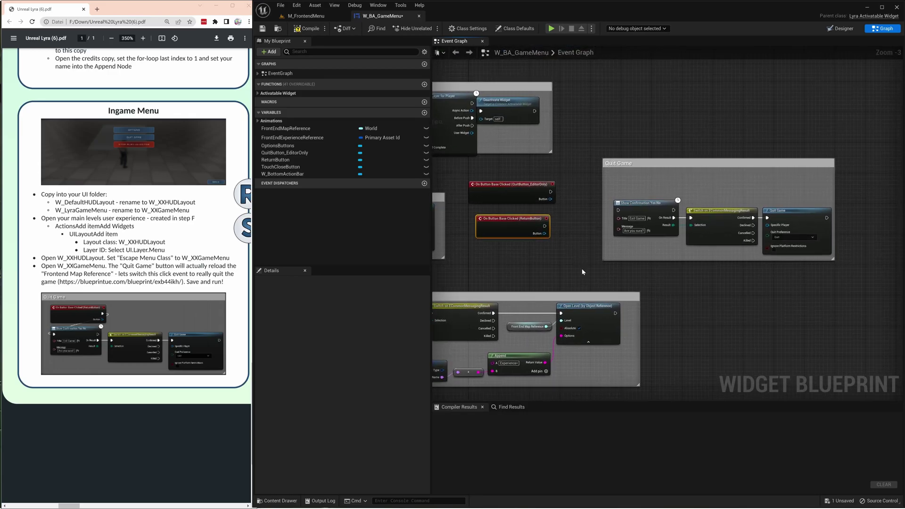
{"action": "scroll", "coordinate": [541, 226], "scroll_direction": "up", "scroll_amount": 1}
{"action": "scroll", "coordinate": [571, 240], "scroll_direction": "up", "scroll_amount": 1}
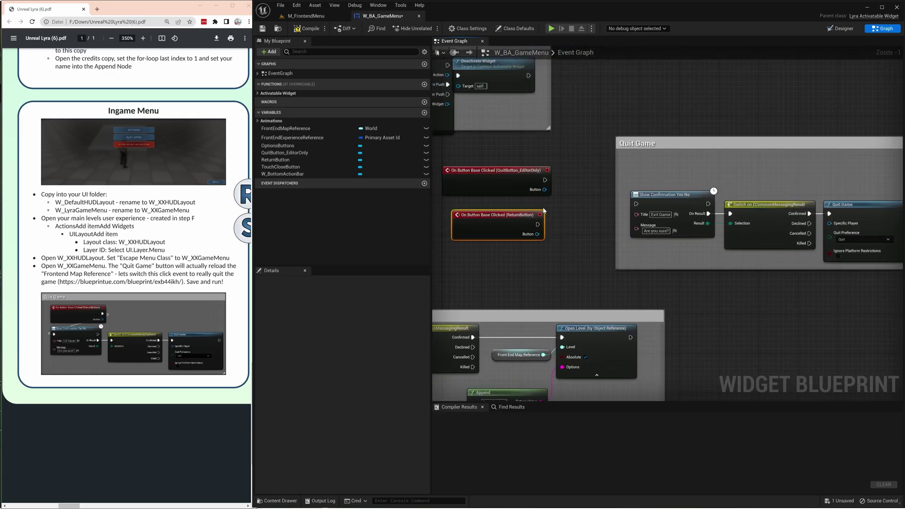
{"action": "left_click_drag", "start_coordinate": [544, 180], "coordinate": [636, 204]}
{"action": "left_click_drag", "start_coordinate": [536, 225], "coordinate": [635, 204]}
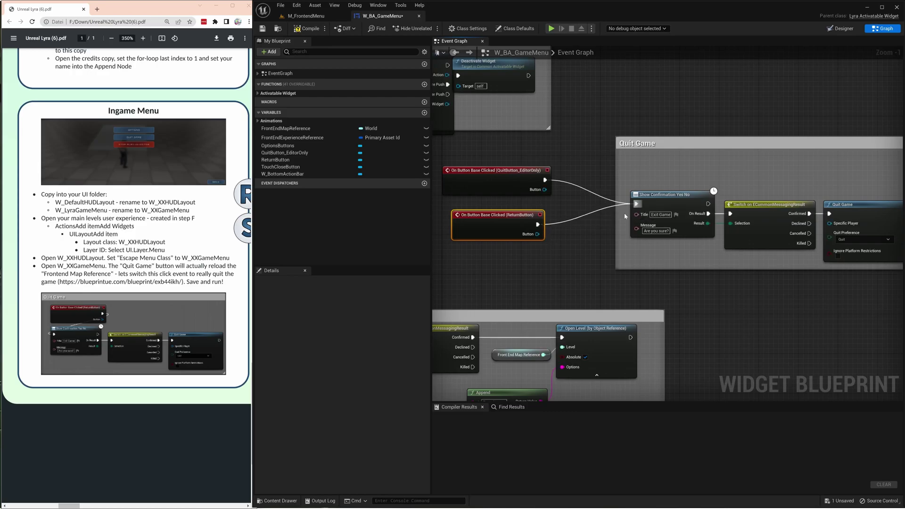
Compile and save W_BA_GameMenu, and close its blueprint editor.
{"action": "right_click_drag", "start_coordinate": [597, 248], "coordinate": [472, 249]}
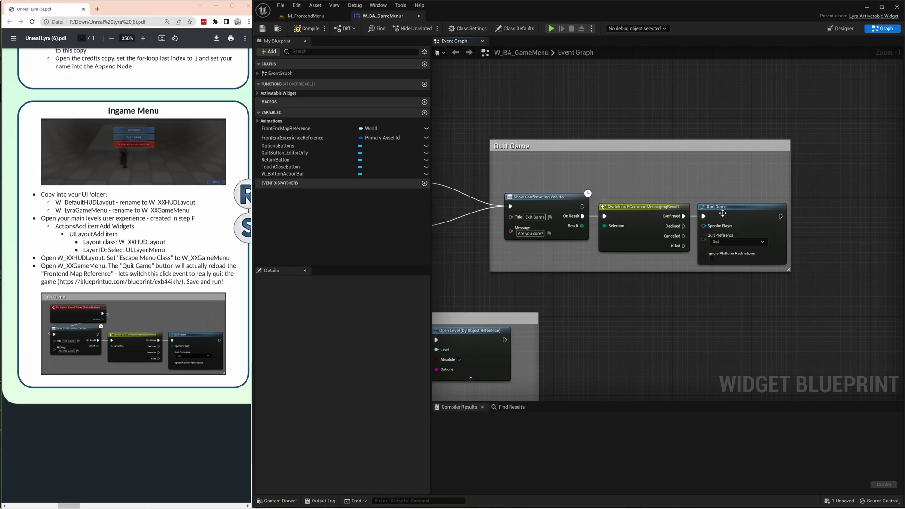
{"action": "right_click_drag", "start_coordinate": [563, 109], "coordinate": [597, 112]}
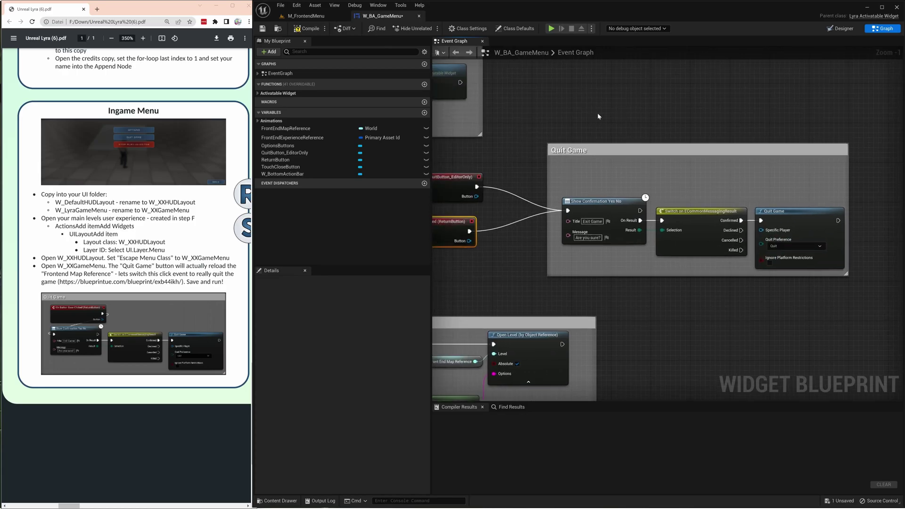
{"action": "left_click", "coordinate": [308, 28]}
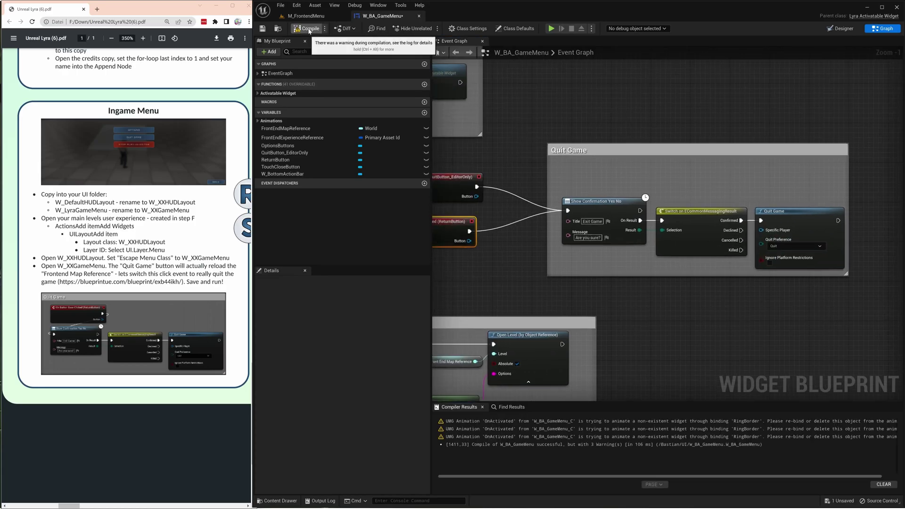
{"action": "left_click", "coordinate": [263, 28]}
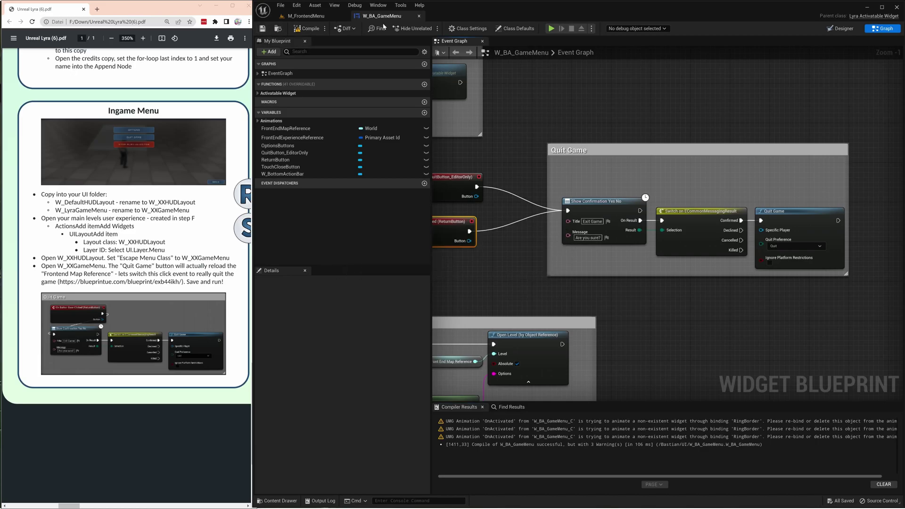
{"action": "left_click", "coordinate": [419, 16]}
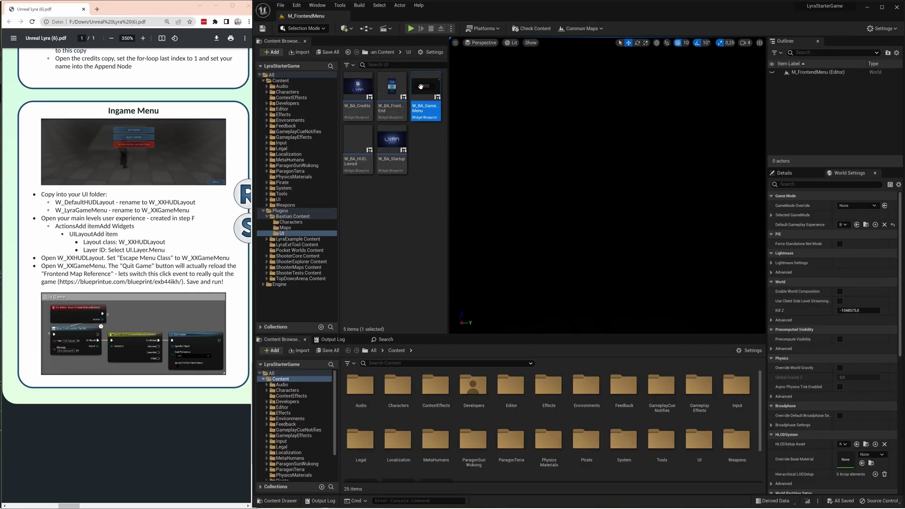
Play M_FrontendMenu in the editor, start the game and view the Video options through the in-game menu.
{"action": "left_click", "coordinate": [411, 28]}
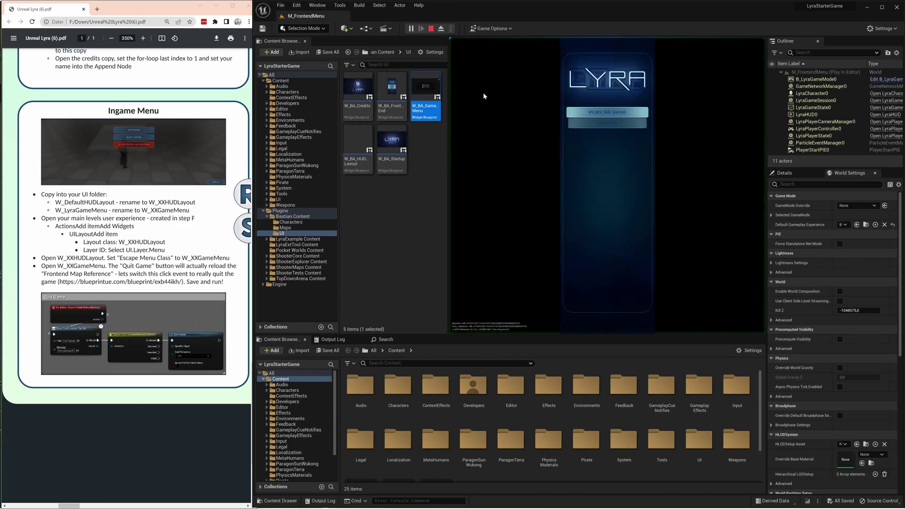
{"action": "left_click", "coordinate": [609, 113]}
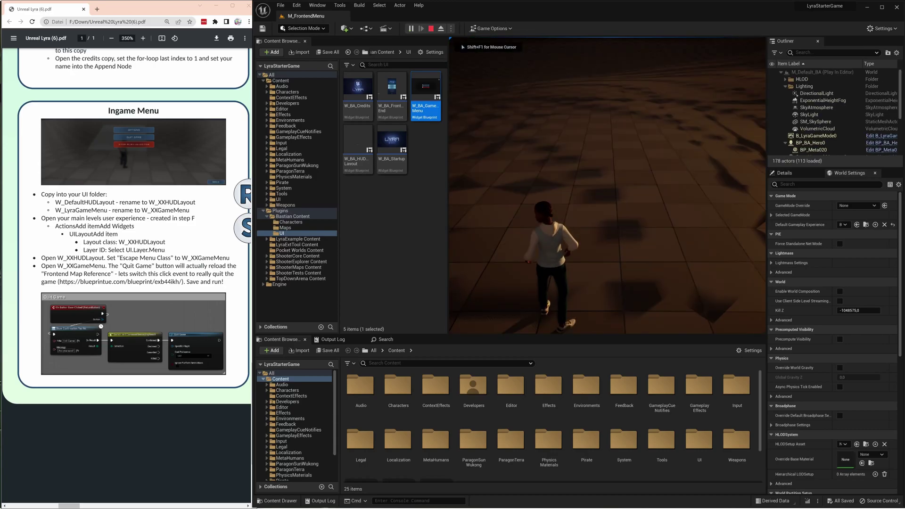
{"action": "key", "text": "Escape"}
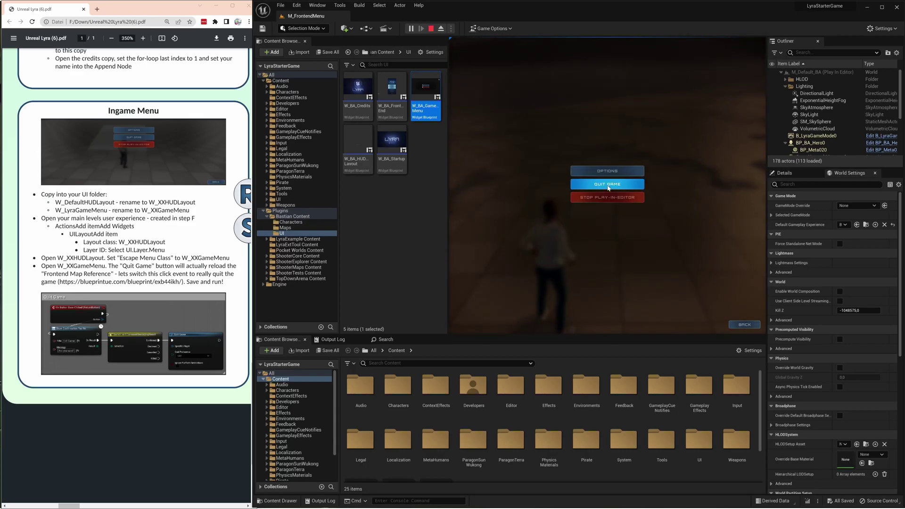
{"action": "left_click", "coordinate": [608, 188]}
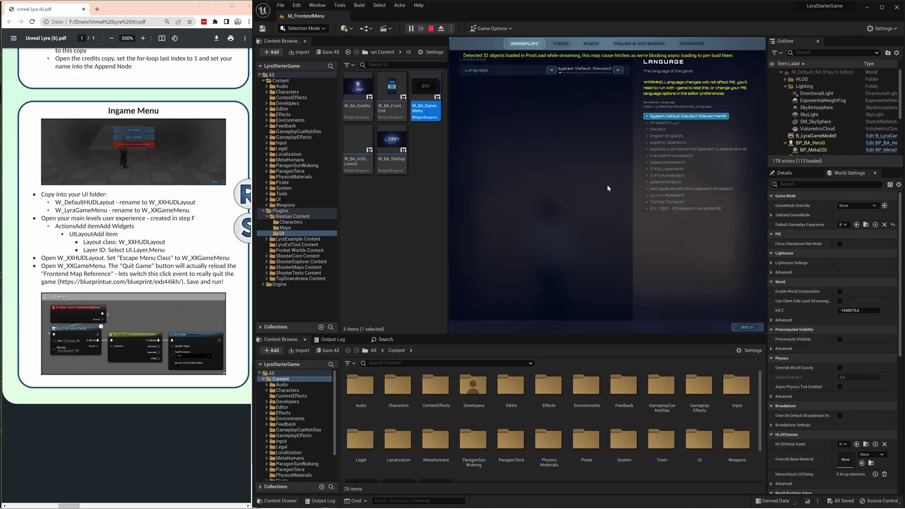
{"action": "left_click", "coordinate": [560, 44]}
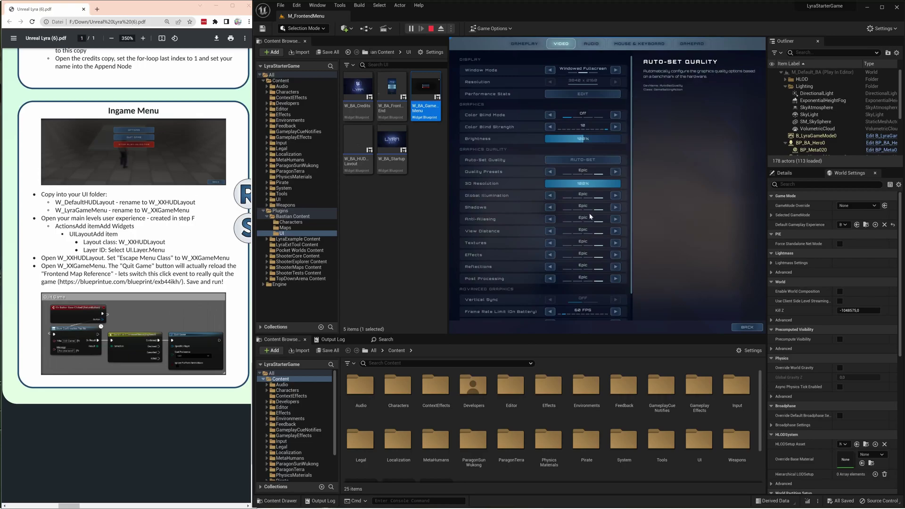
{"action": "key", "text": "Escape"}
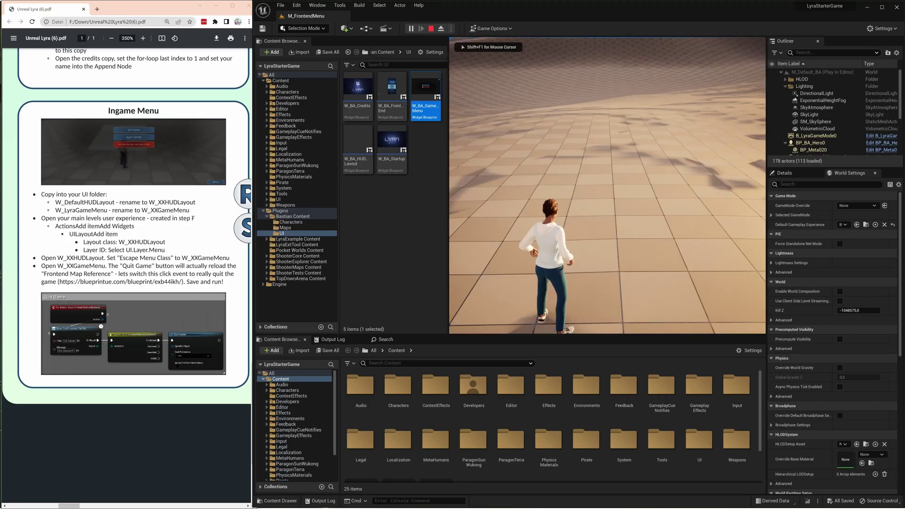
Test Quit Game in the in-game menu, answering No to the exit confirmation the first time and Yes the second.
{"action": "key", "text": "Escape"}
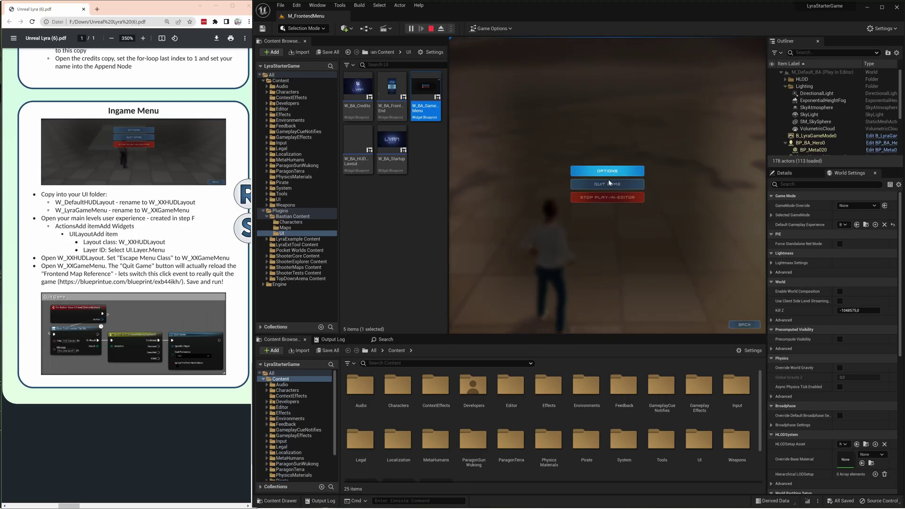
{"action": "left_click", "coordinate": [609, 185]}
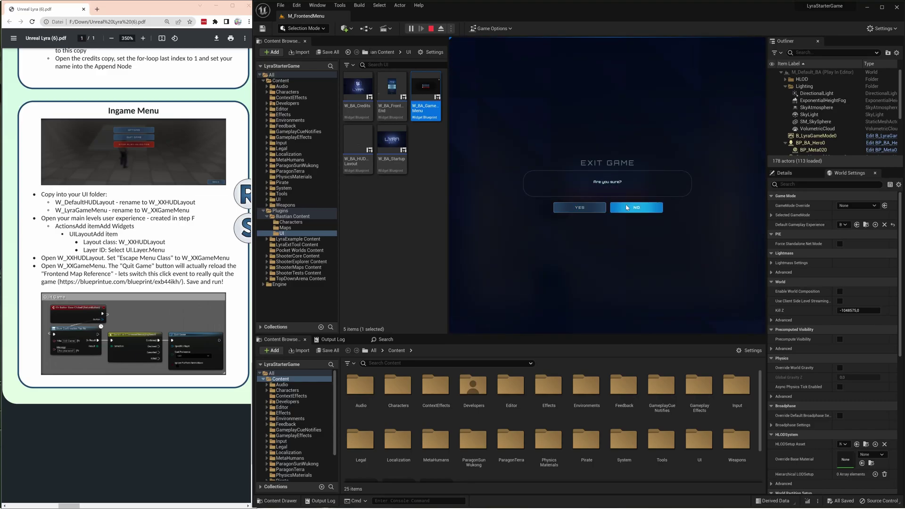
{"action": "left_click", "coordinate": [634, 208]}
{"action": "key", "text": "Escape"}
{"action": "key", "text": "Escape"}
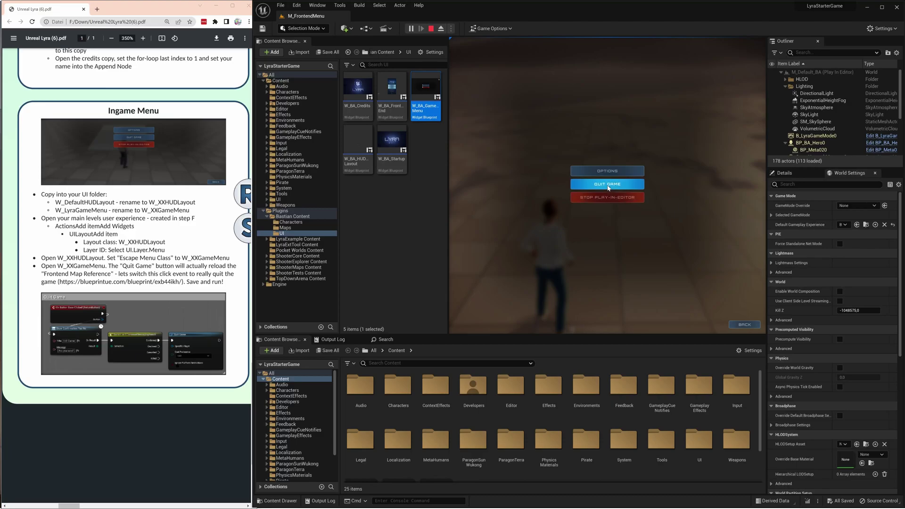
{"action": "left_click", "coordinate": [608, 185]}
{"action": "left_click", "coordinate": [587, 207]}
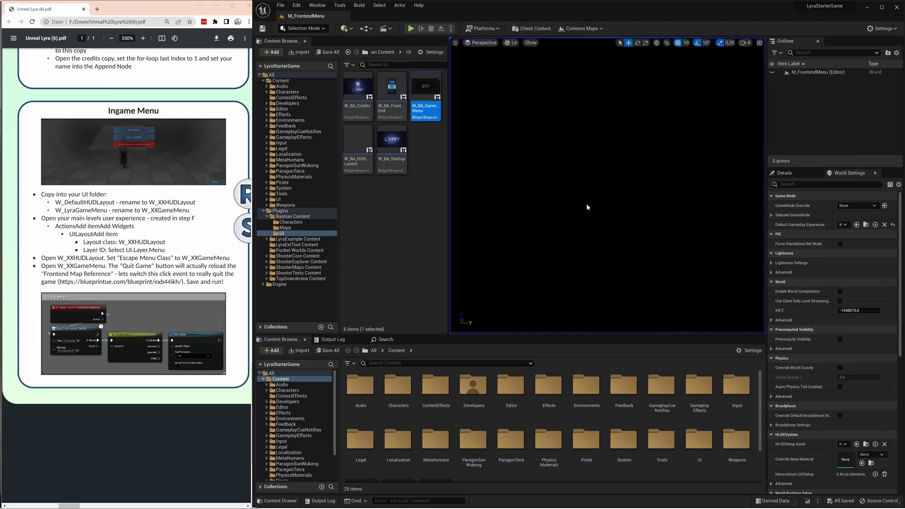